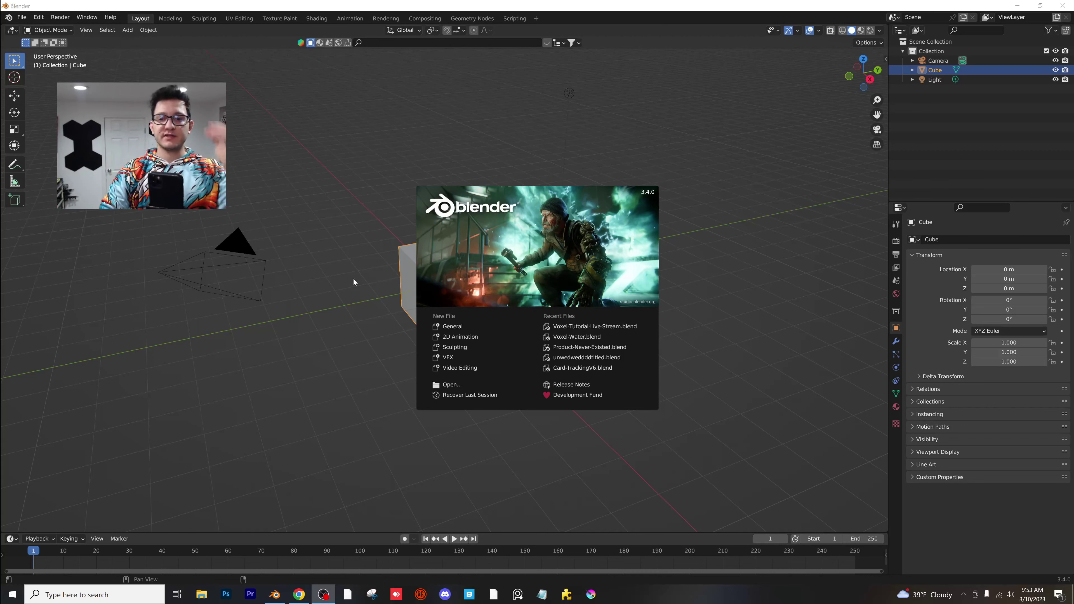
Step: Dismiss the welcome splash and save the default scene as Depth.blend in the Instagram folder
left_click(372, 138)
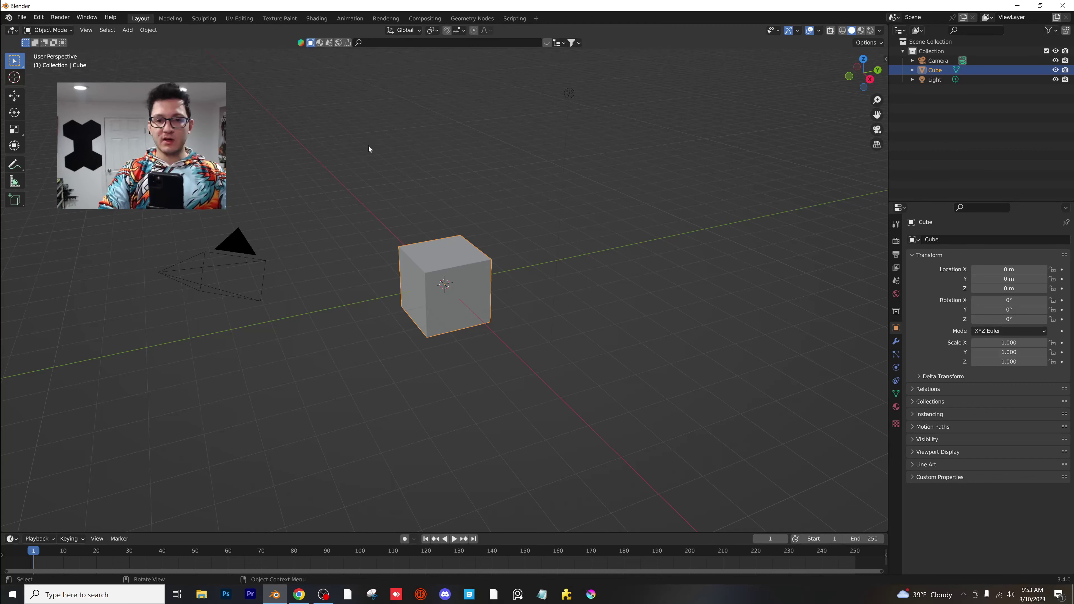
left_click(418, 160)
key("ctrl+s")
double_click(352, 454)
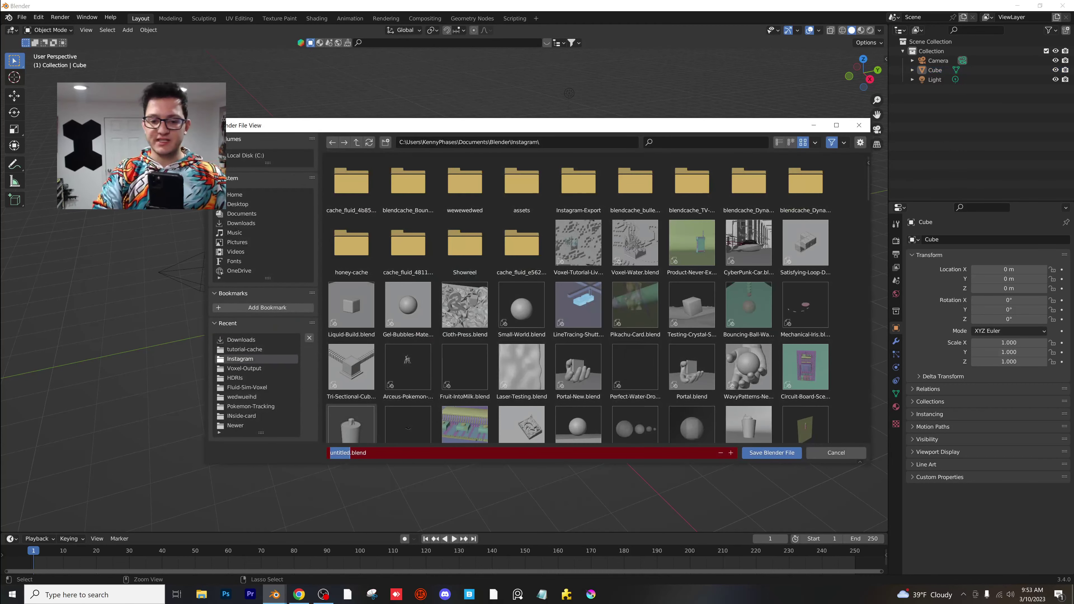
type("Depth")
key("Return")
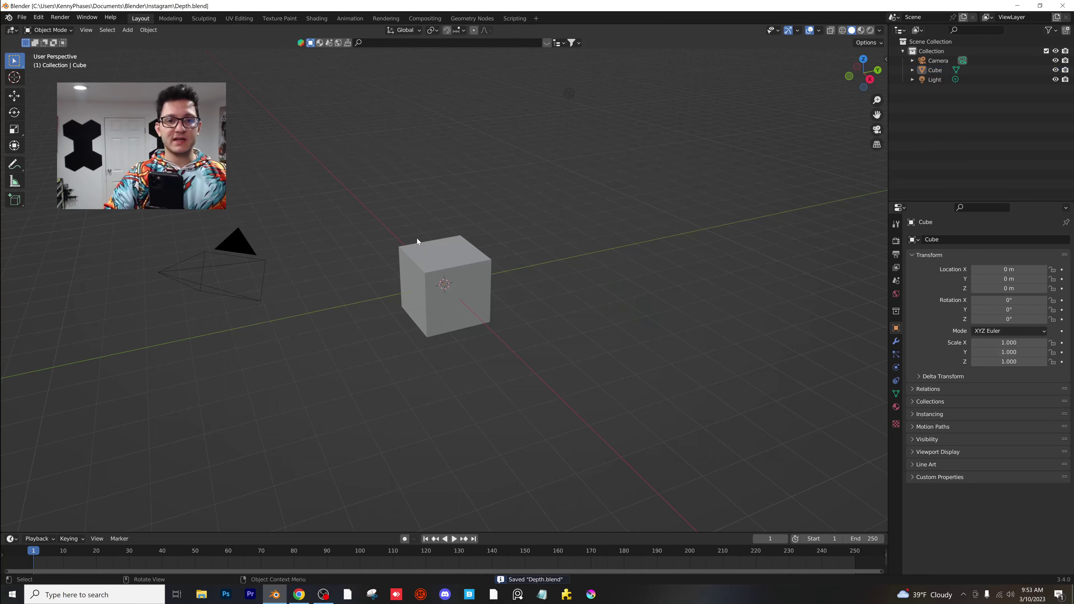
Step: Select the camera, orbit around the cube, and look through the scene camera with Numpad 0
left_click(250, 266)
middle_click_drag(307, 249, 562, 281)
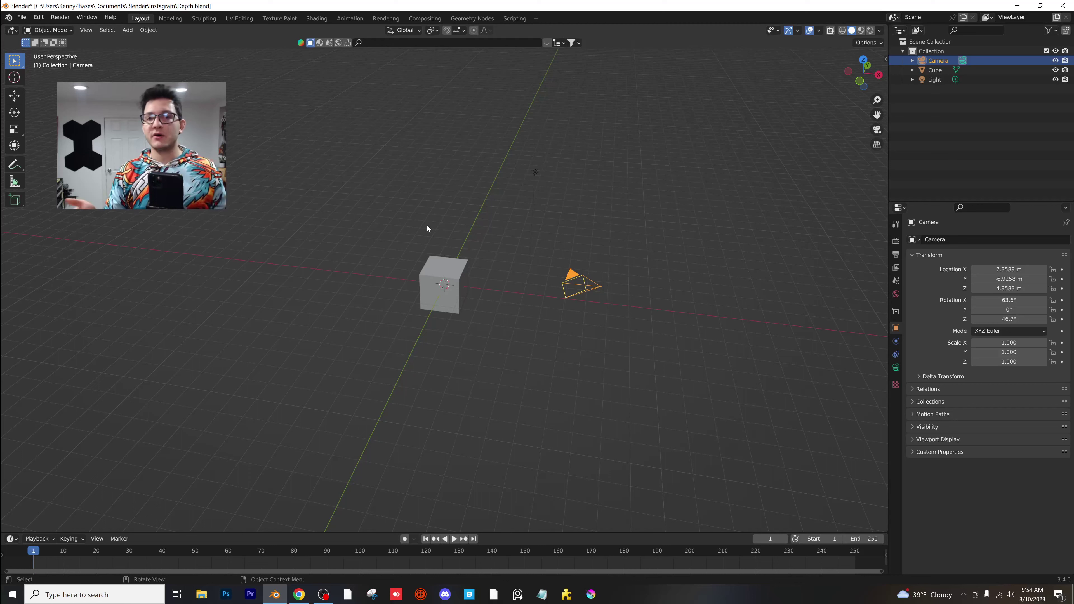
key("KP_0")
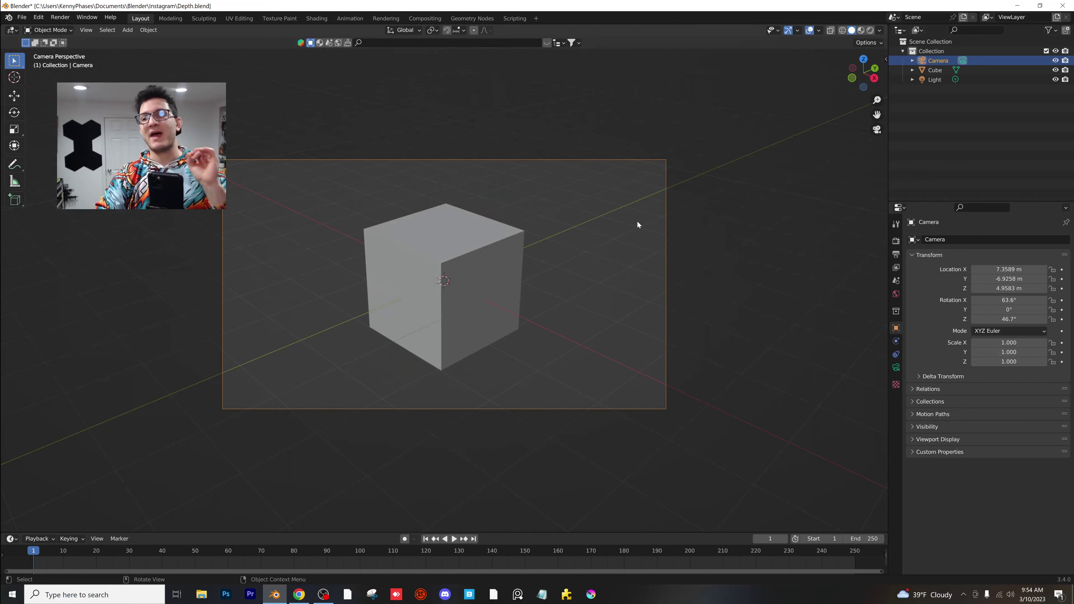
scroll(808, 165, "down", 2)
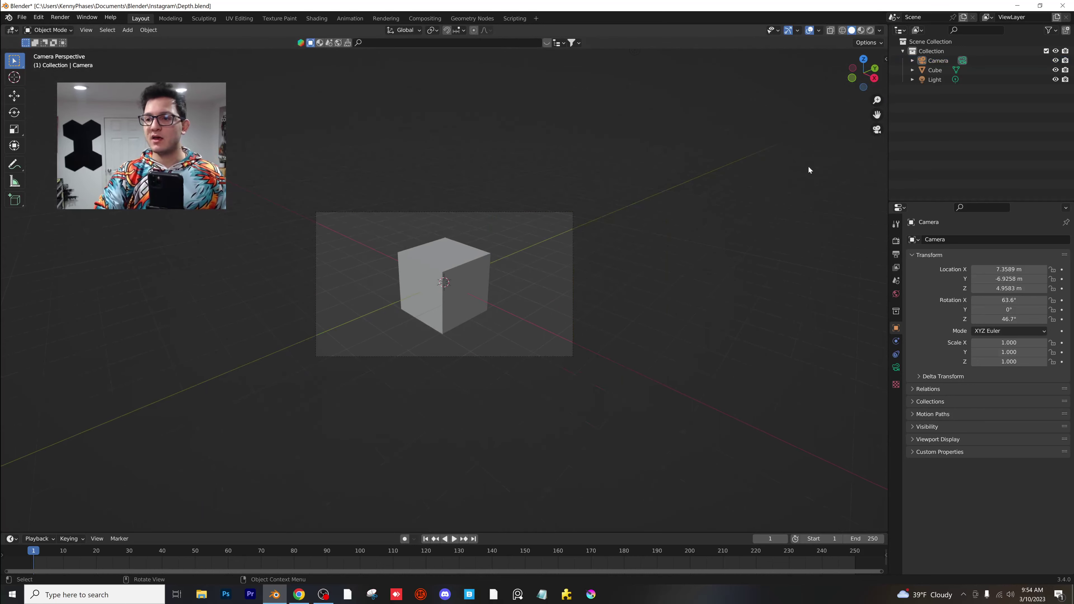
key("KP_0")
left_click(876, 129)
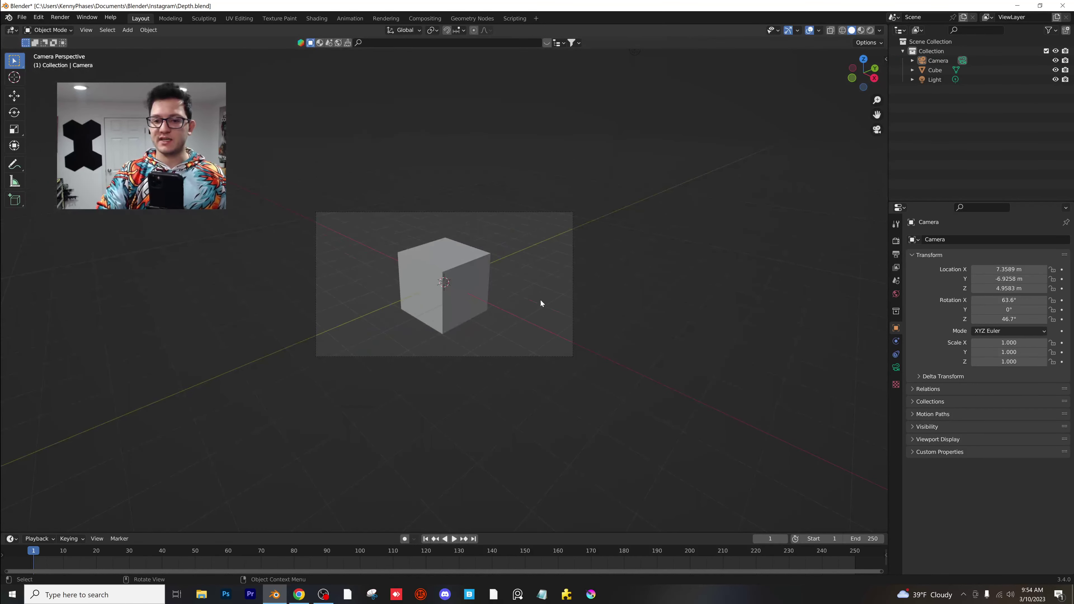
Step: Zoom and pan the camera view to frame the cube, then select the cube
scroll(543, 301, "up", 3)
scroll(544, 301, "down", 2)
middle_click_drag(577, 267, 584, 268, "shift")
scroll(590, 269, "up", 2)
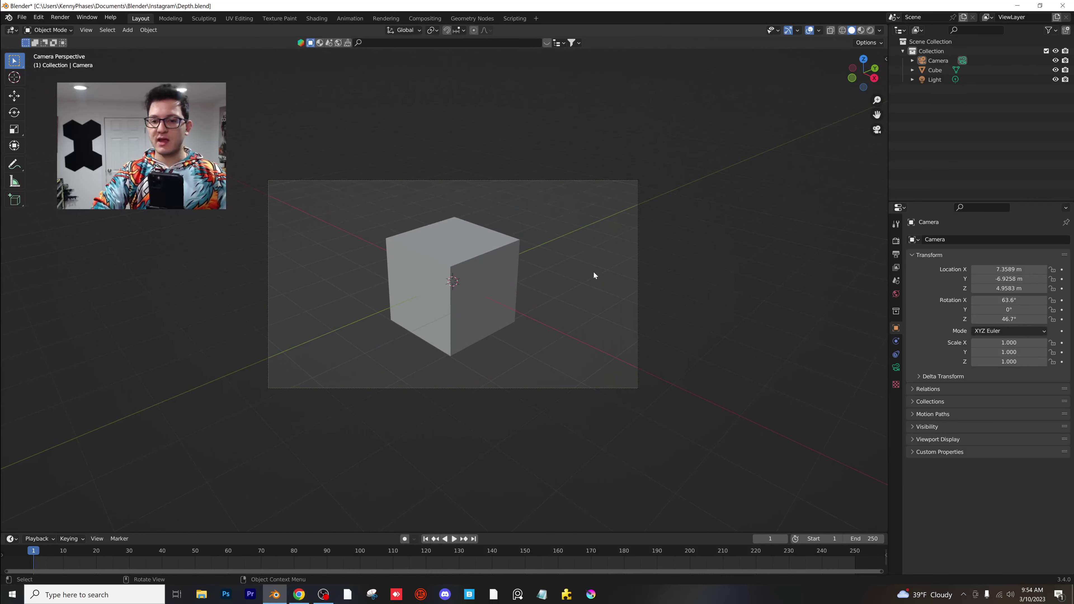
left_click(448, 232)
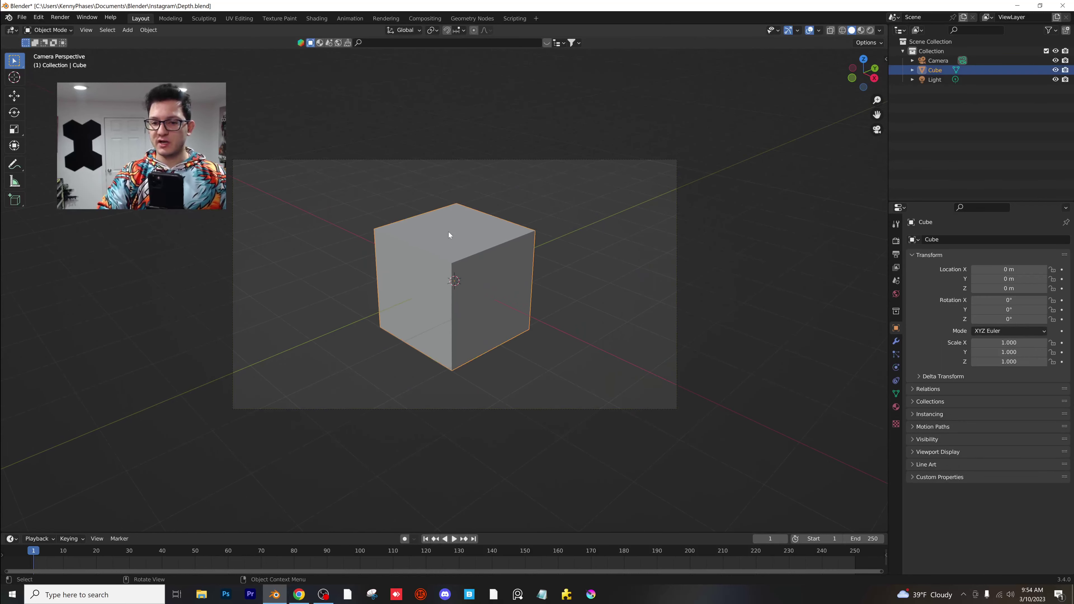
left_click(898, 342)
Step: Add a Bevel modifier to the cube with 0.25 m amount and 7 segments
left_click(930, 239)
left_click(828, 278)
mouse_move(1012, 305)
left_mouse_down()
mouse_move(1032, 292)
mouse_move(1026, 303)
left_mouse_up()
Step: Shade the cube smooth and resave Depth.blend
right_click(480, 255)
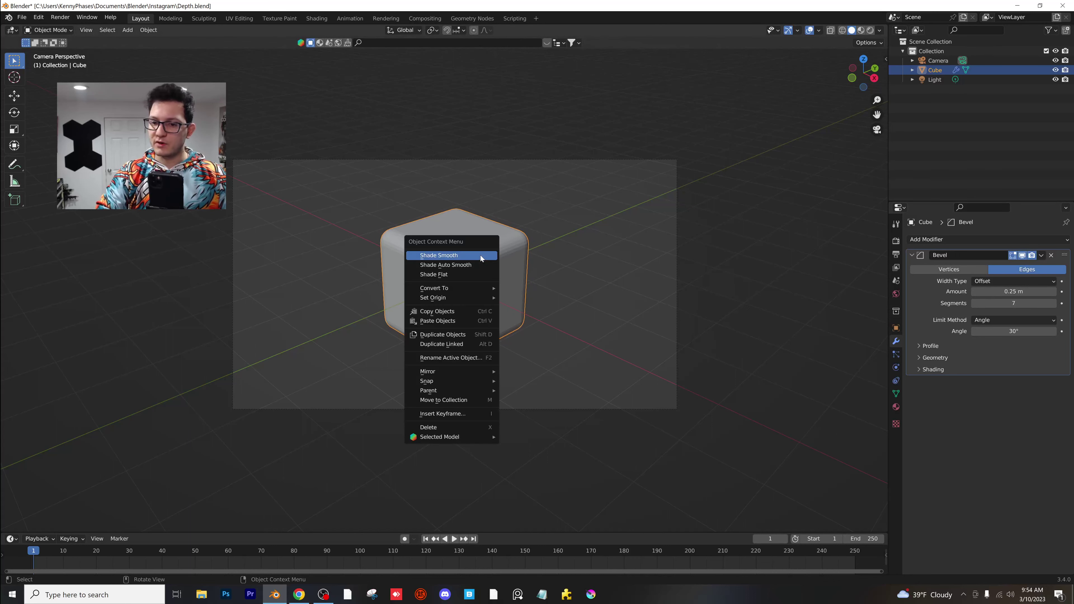
left_click(477, 255)
scroll(509, 259, "up", 2)
key("ctrl+s")
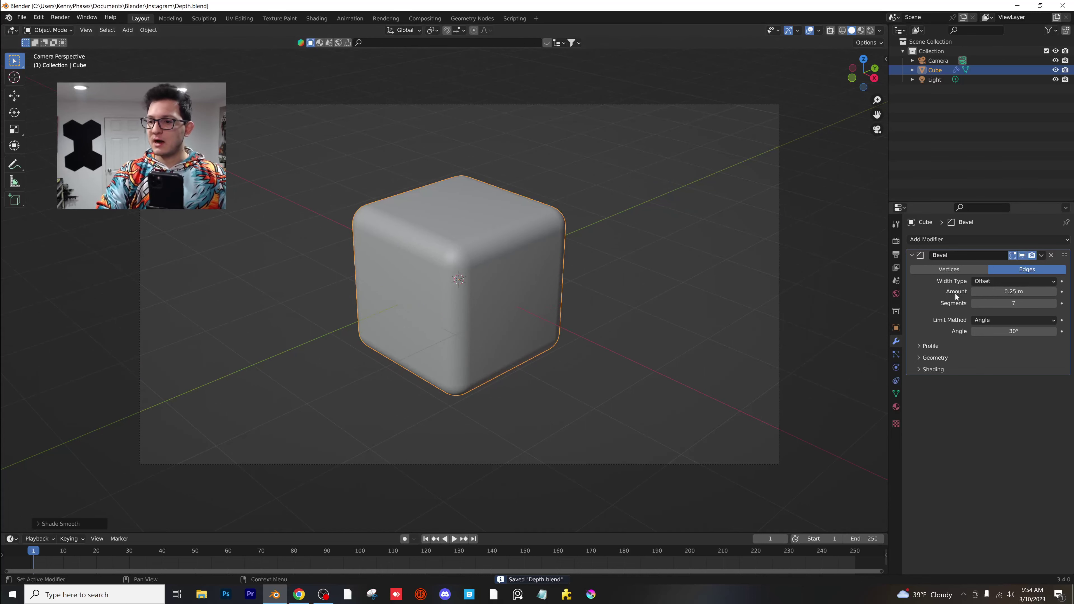
left_click(896, 294)
Step: Set the World Color to an Environment Texture using peppermint_powerplant_2_4k.hdr from the HDRIs folder
left_click(973, 304)
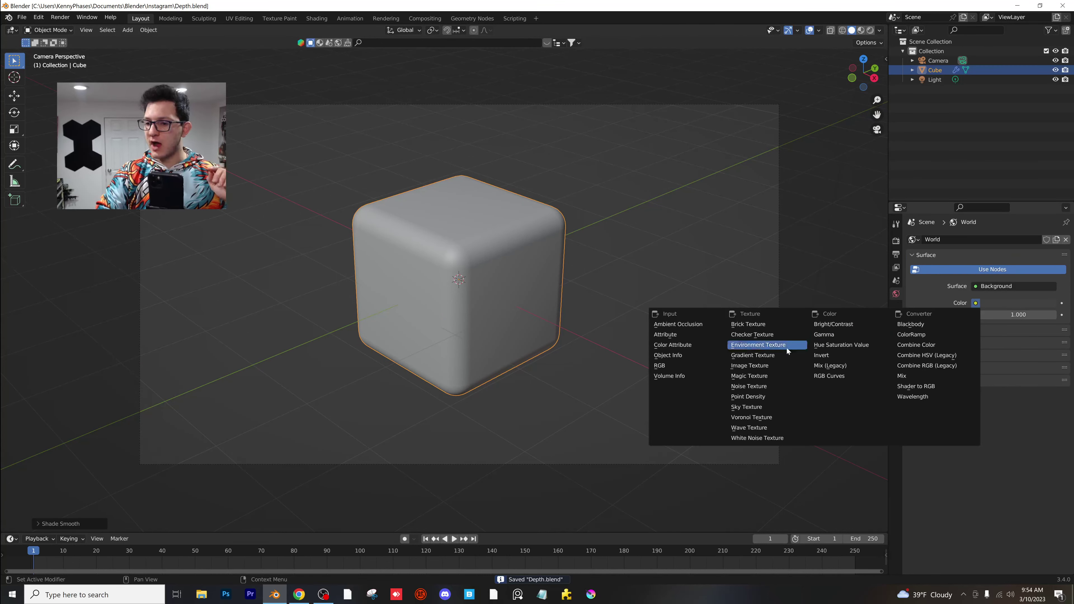
left_click(785, 345)
left_click(1011, 315)
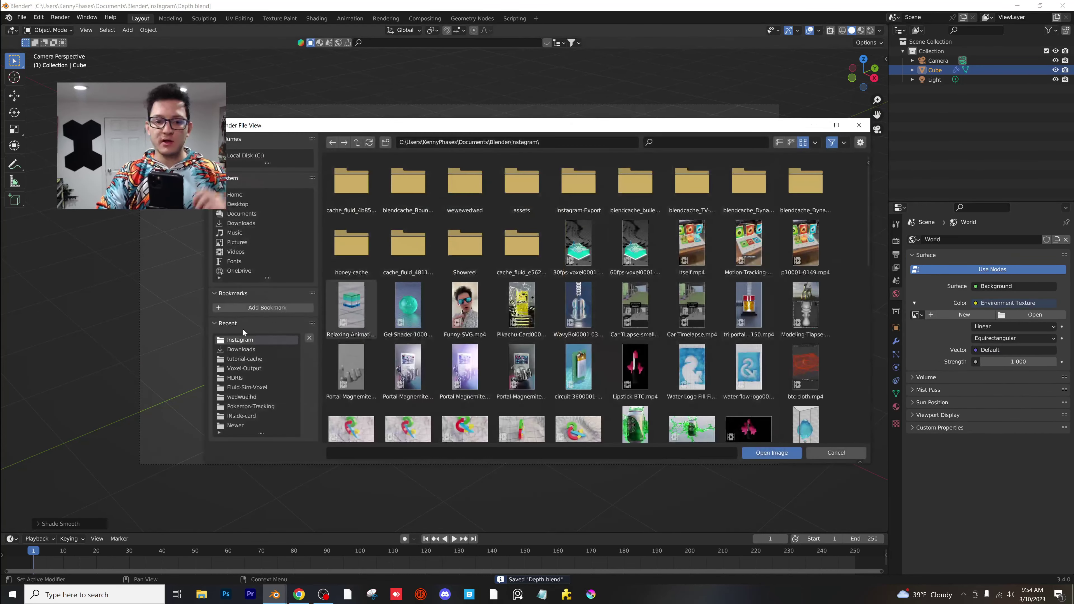
left_click(243, 378)
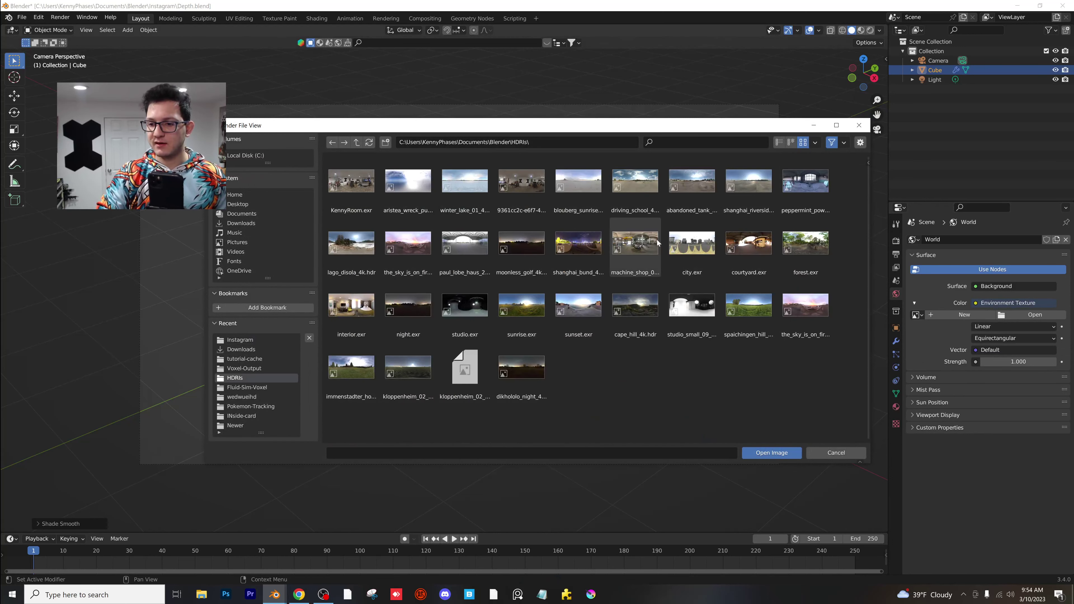
double_click(817, 180)
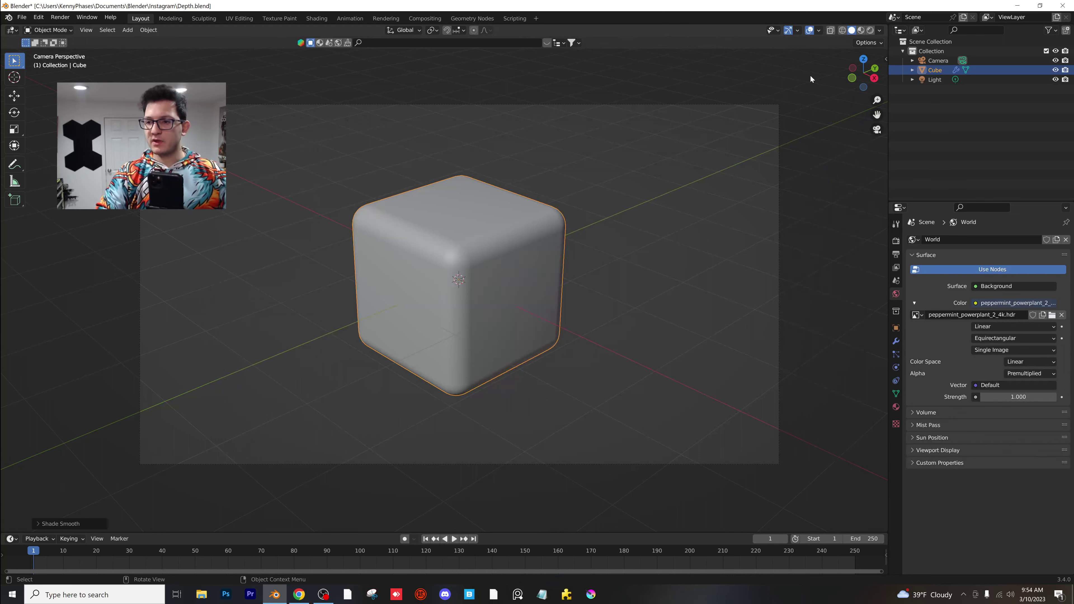
Step: Switch the viewport to rendered shading and render with Cycles on GPU Compute
key("z")
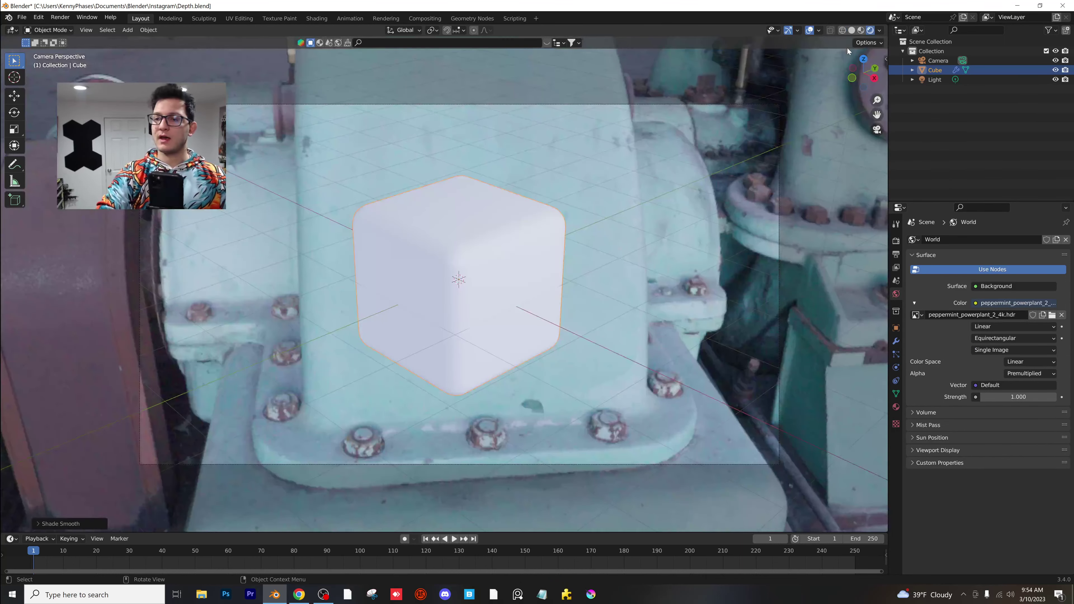
left_click(896, 240)
left_click(1007, 240)
left_click(998, 277)
left_click(991, 263)
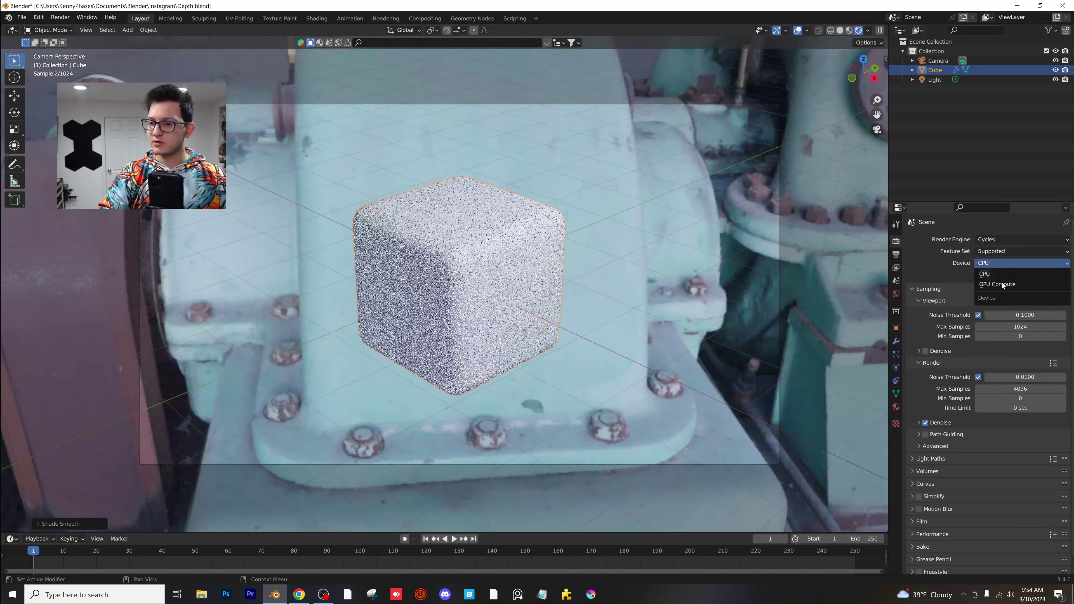
left_click(1002, 282)
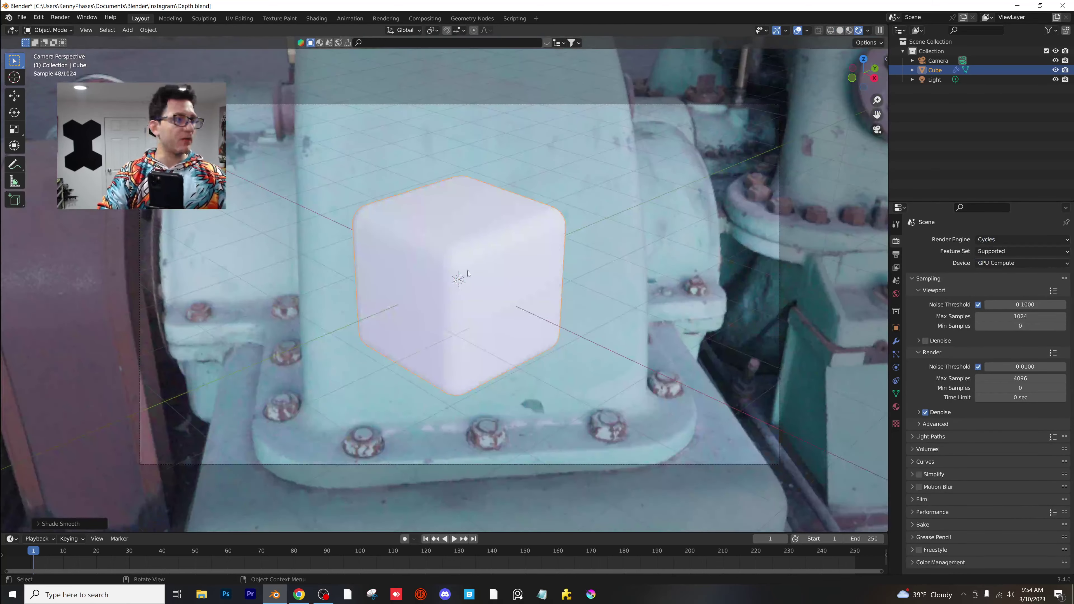
Step: Make the cube's material fully metallic (1.000) with roughness 0.168
left_click(895, 407)
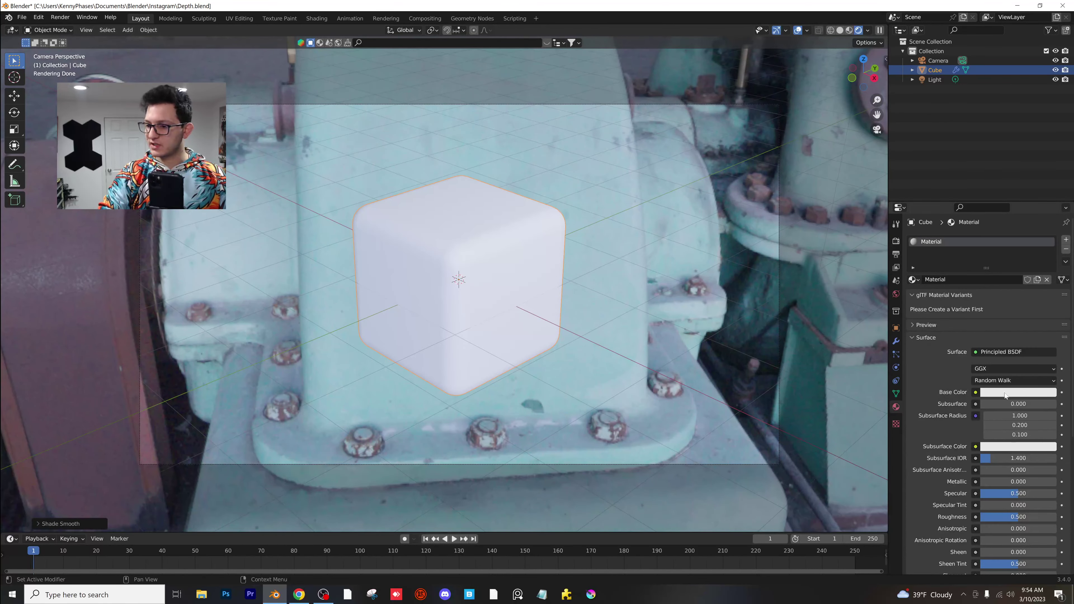
left_click_drag(994, 482, 1052, 482)
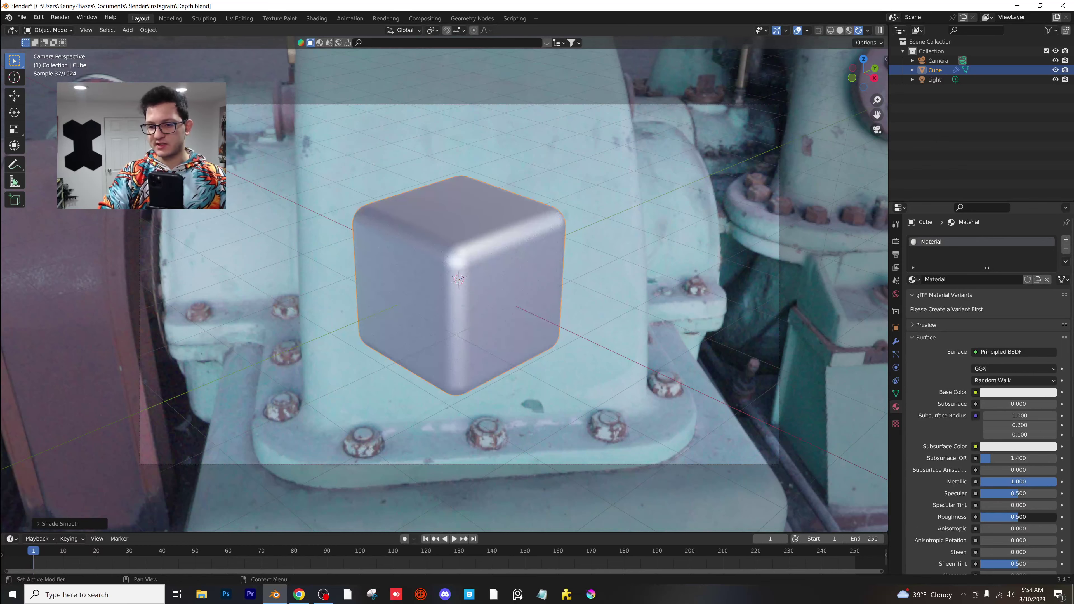
left_click_drag(1017, 516, 993, 517)
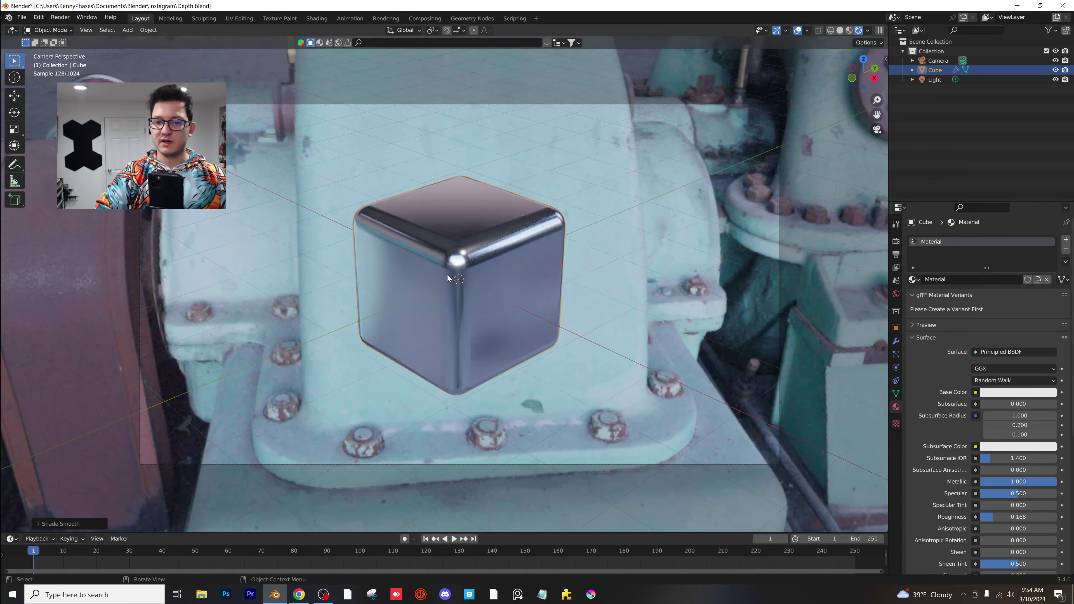
scroll(447, 278, "down", 3)
left_click(127, 30)
Step: Add a plane, enlarge it, and move it down beneath the cube as a floor
mouse_move(141, 41)
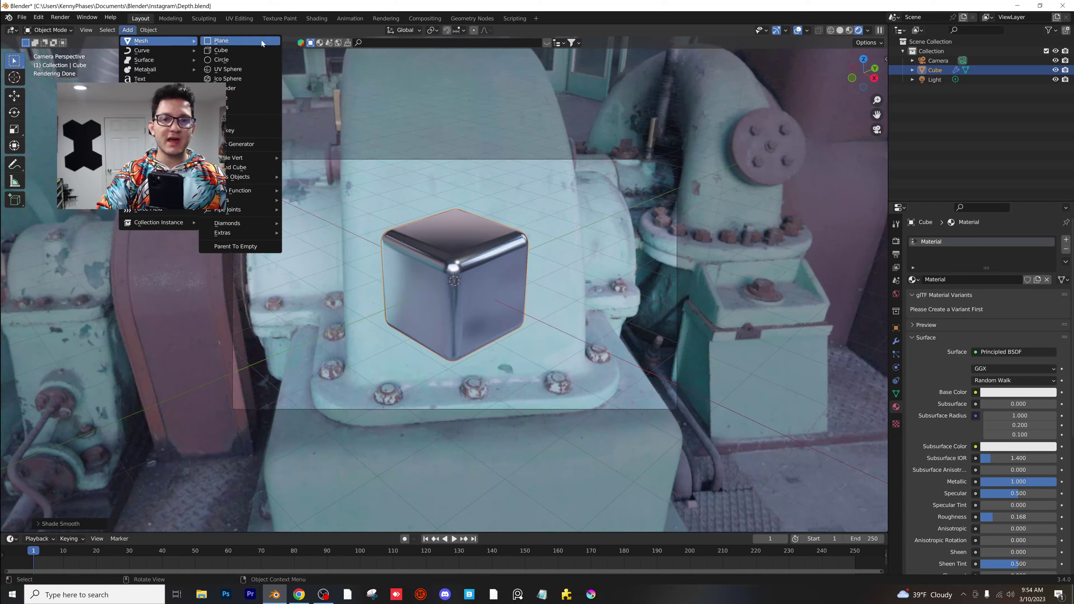
left_click(261, 40)
key("s")
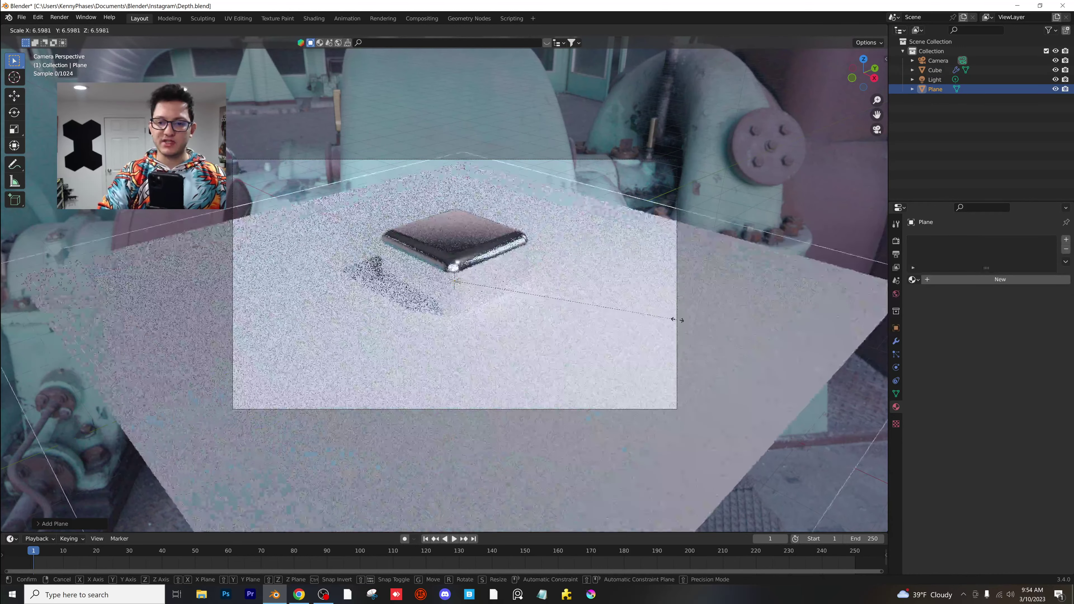
scroll(678, 314, "down", 2)
left_click(528, 202)
key("g")
left_click(470, 255)
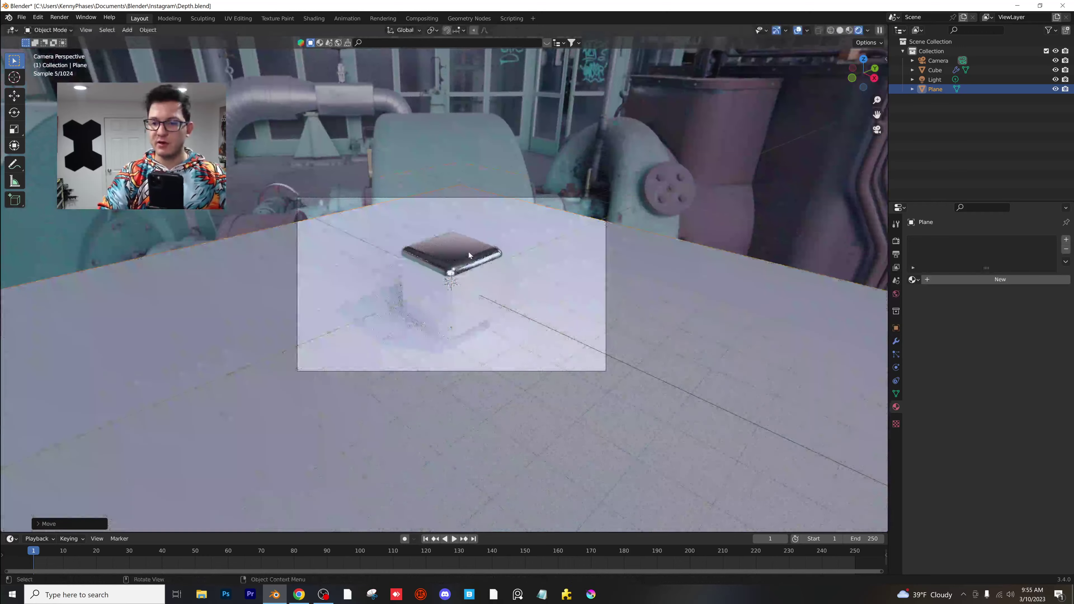
key("s")
left_click(699, 211)
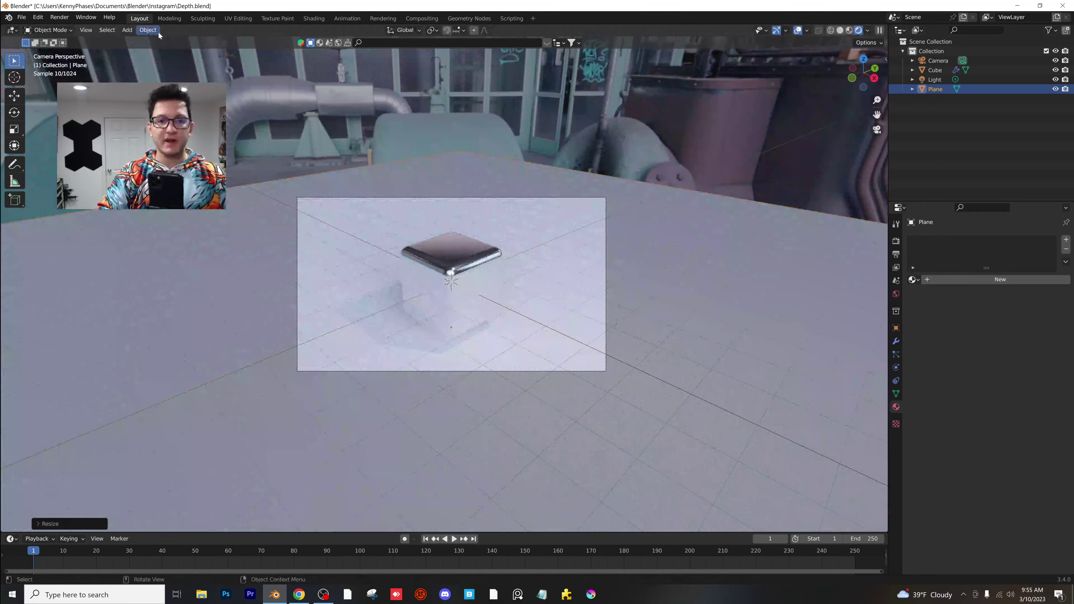
Step: Apply the plane's scale and switch to the Shading workspace
left_click(148, 30)
mouse_move(184, 81)
left_click(278, 101)
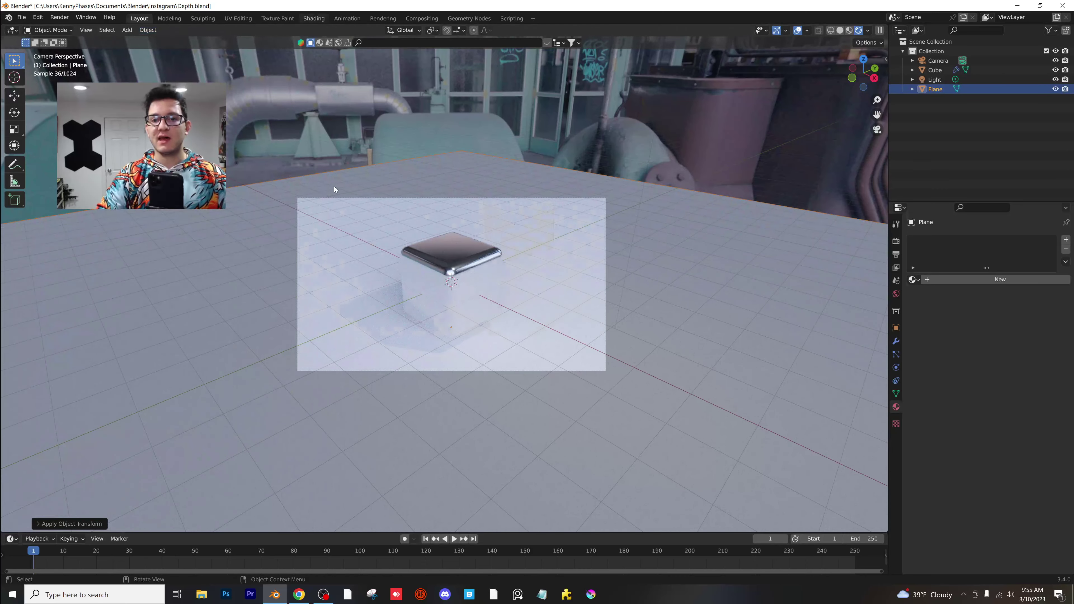
left_click(314, 18)
scroll(508, 136, "down", 5)
Step: Switch to rendered shading and look through the scene camera
key("z")
left_click(503, 114)
key("KP_0")
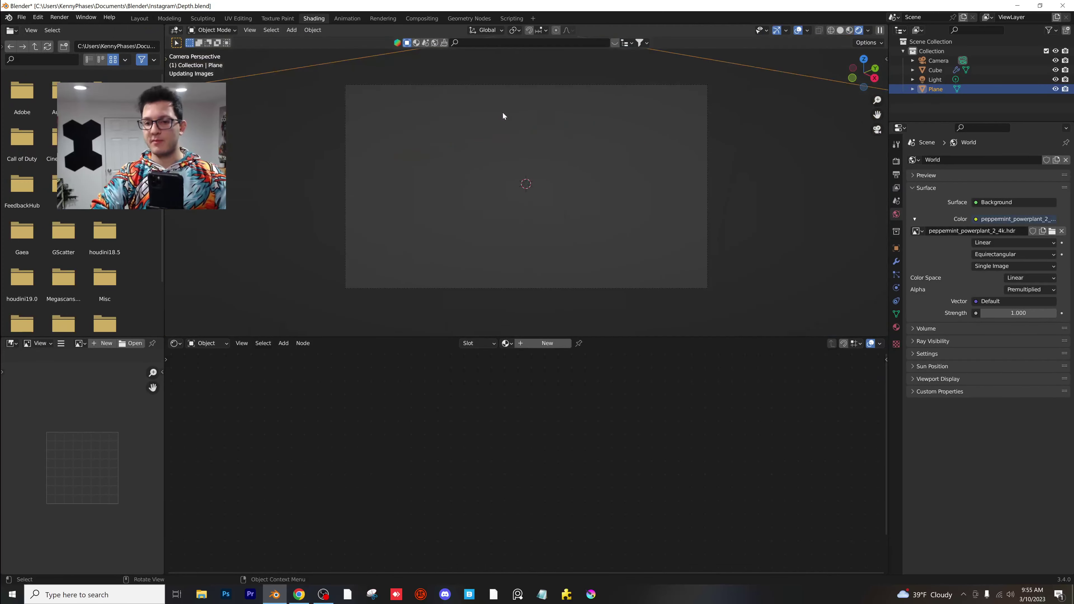
scroll(550, 275, "down", 4)
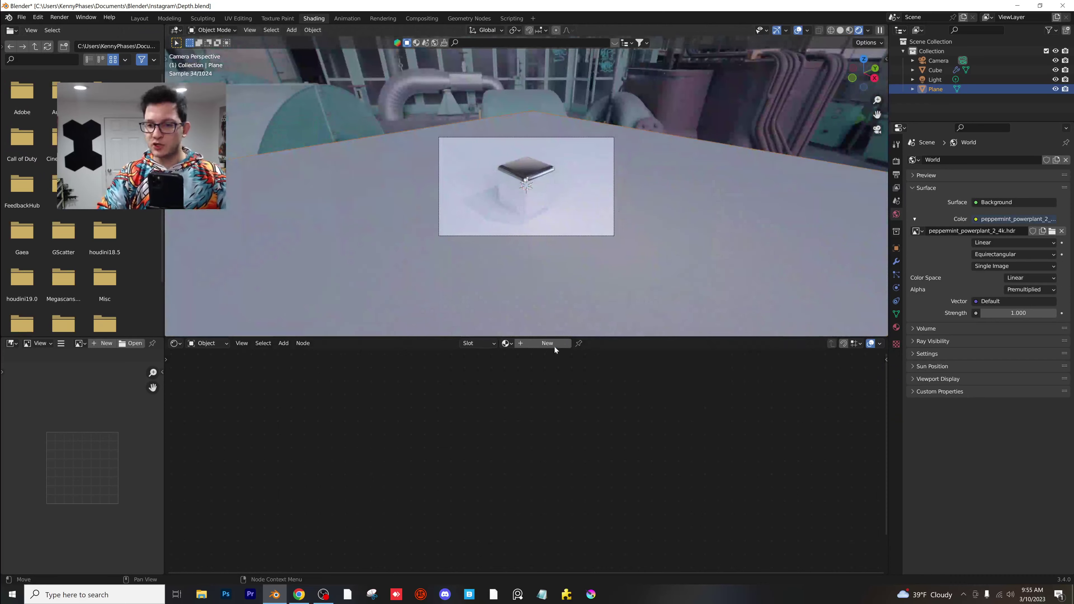
Step: Give the plane a new material with a Brick Texture node feeding its Base Color
left_click(554, 346)
middle_click_drag(463, 399, 646, 457)
left_click(284, 344)
left_click(295, 356)
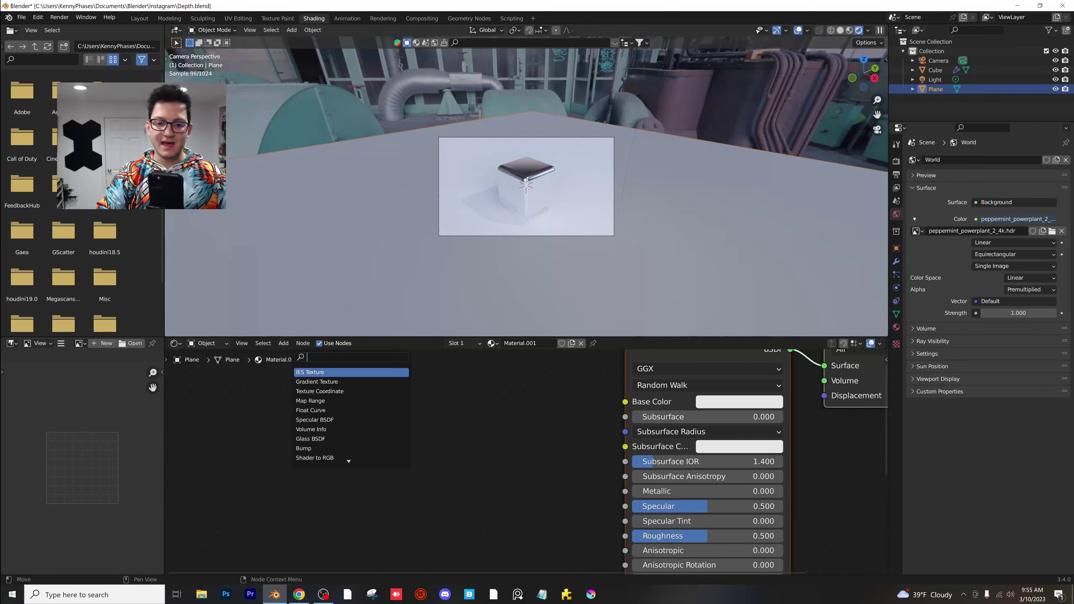
type("brick")
key("Return")
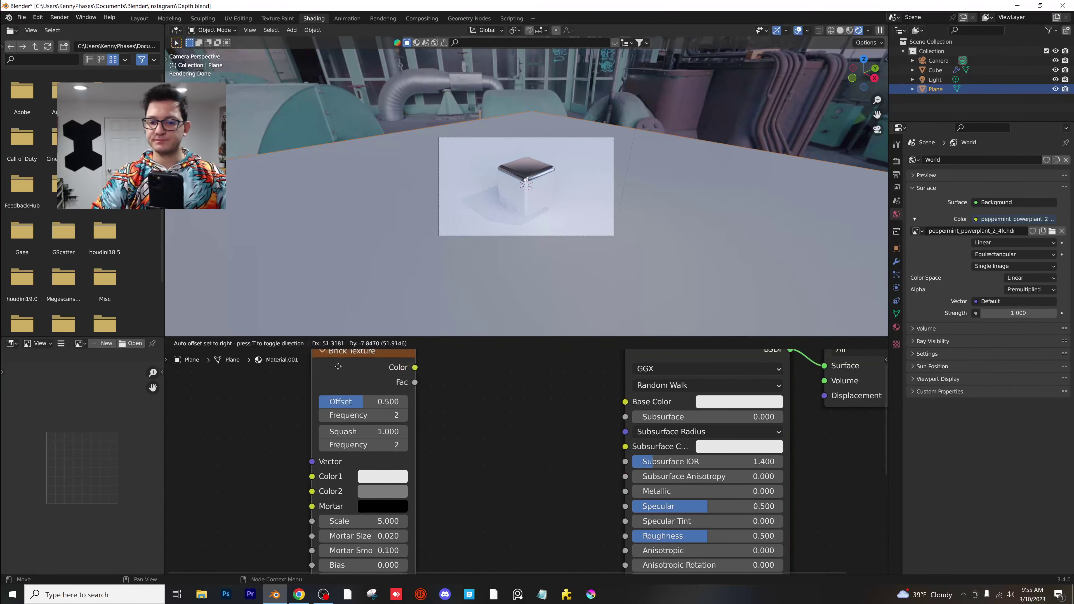
left_click(456, 391)
left_click_drag(545, 398, 626, 402)
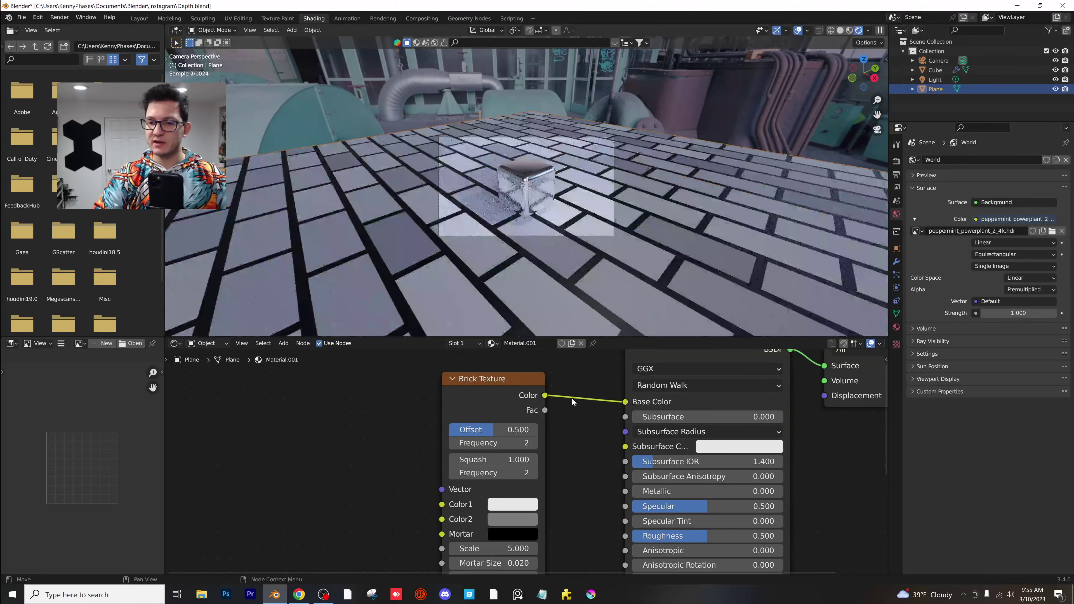
Step: Remove the brick row offset and raise the brick texture Scale to 13.2
left_click_drag(497, 429, 453, 429)
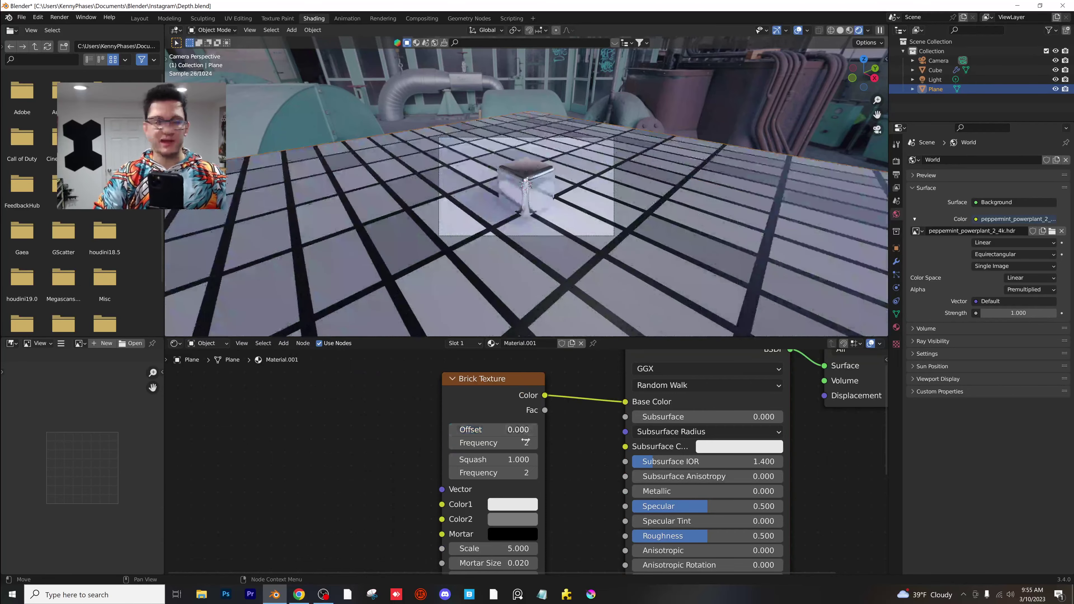
scroll(507, 442, "down", 2)
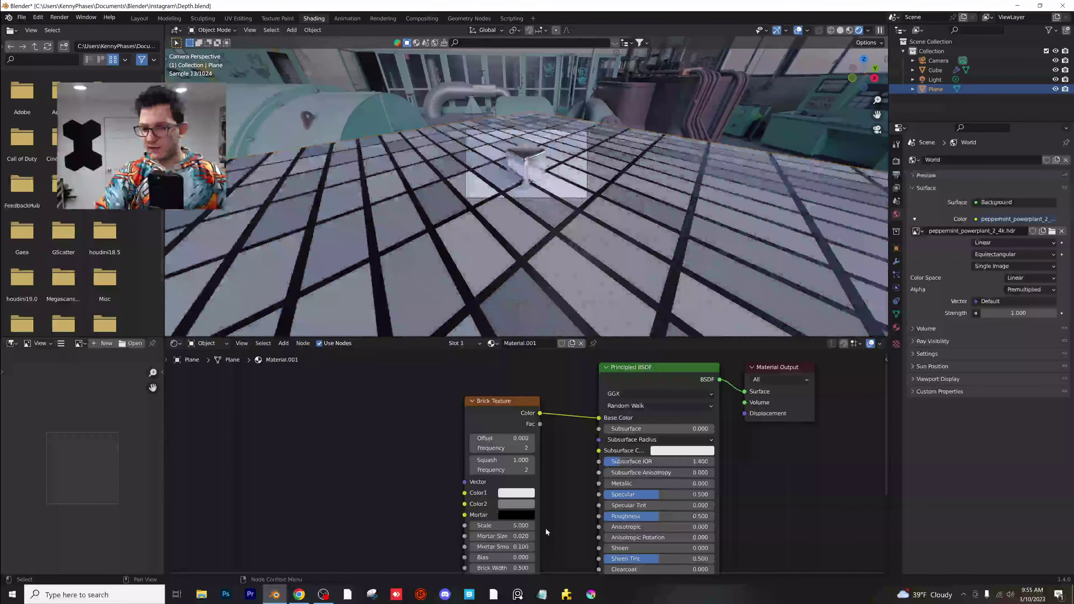
scroll(499, 453, "up", 2)
left_click_drag(497, 452, 529, 452)
scroll(524, 461, "up", 1)
Step: Set Brick Width and Row Height to 0.2 and Mortar Size to 0.005
left_click(518, 509)
type(".2.")
key("Tab")
type(".2")
key("Return")
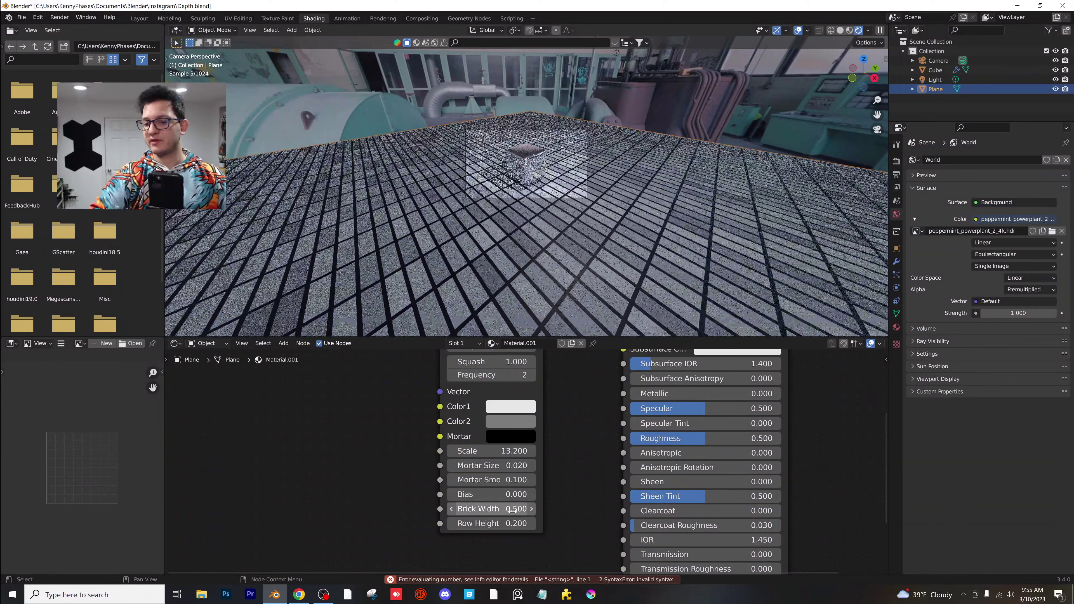
left_click(513, 511)
type(".2")
key("Return")
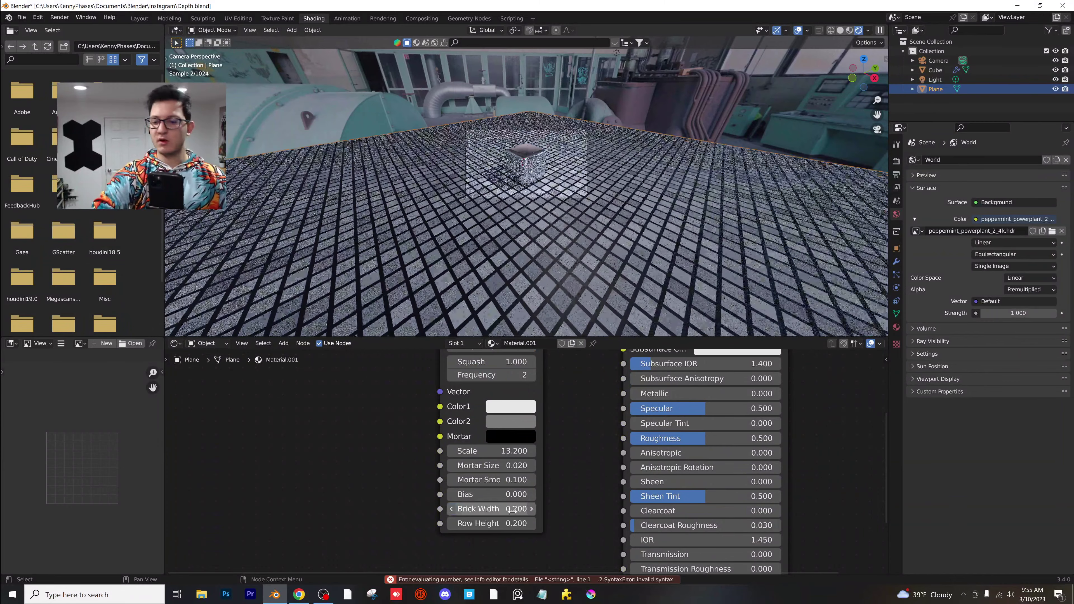
double_click(493, 466)
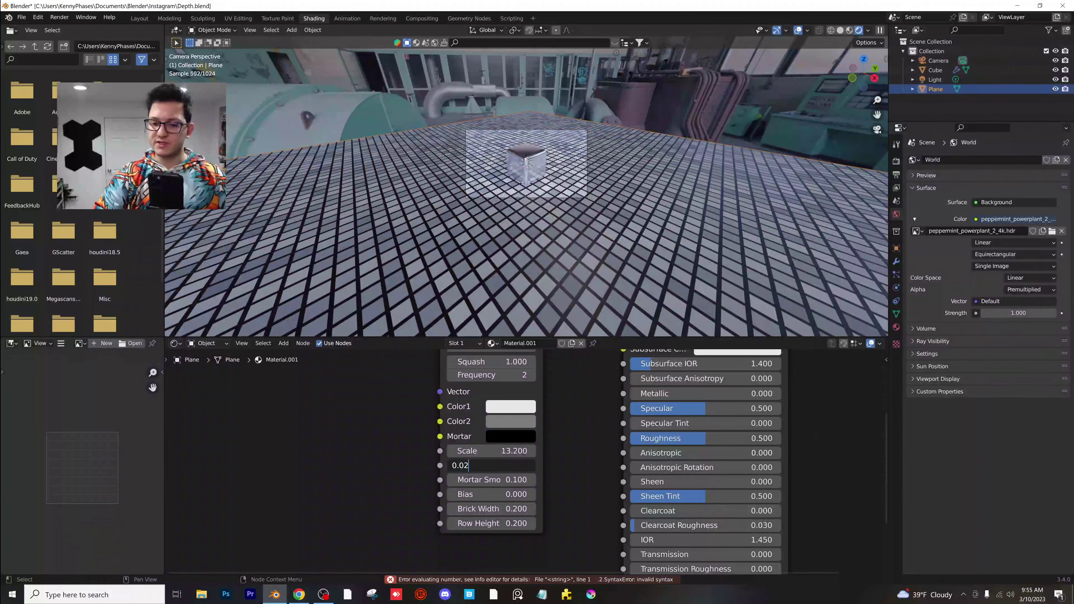
type("5")
key("Return")
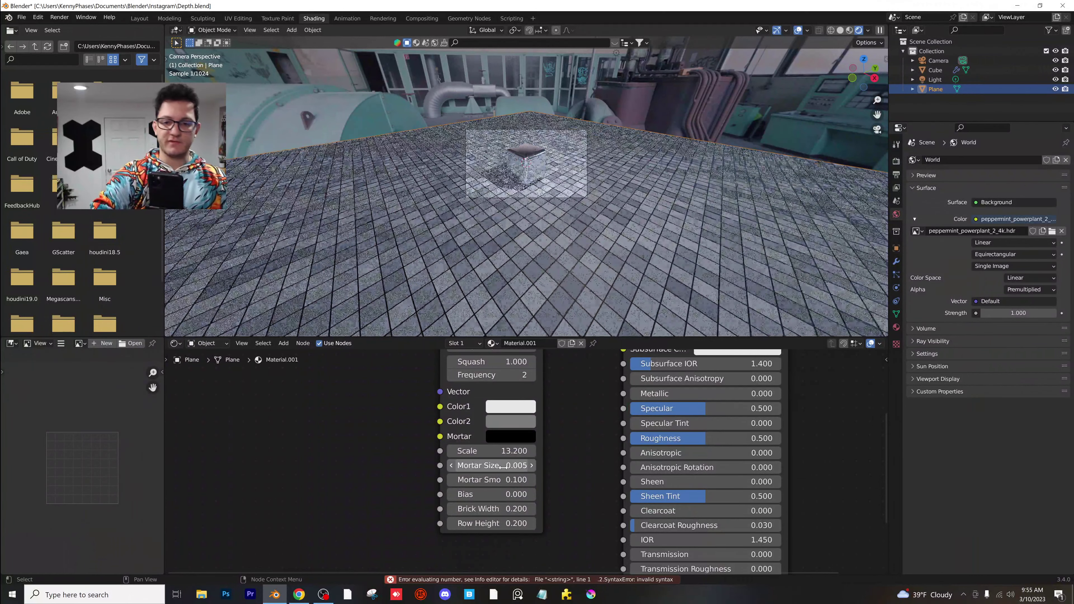
Step: Copy the light tile colour from Color1 into Color2
key("ctrl+c")
key("ctrl+v")
scroll(561, 201, "up", 8)
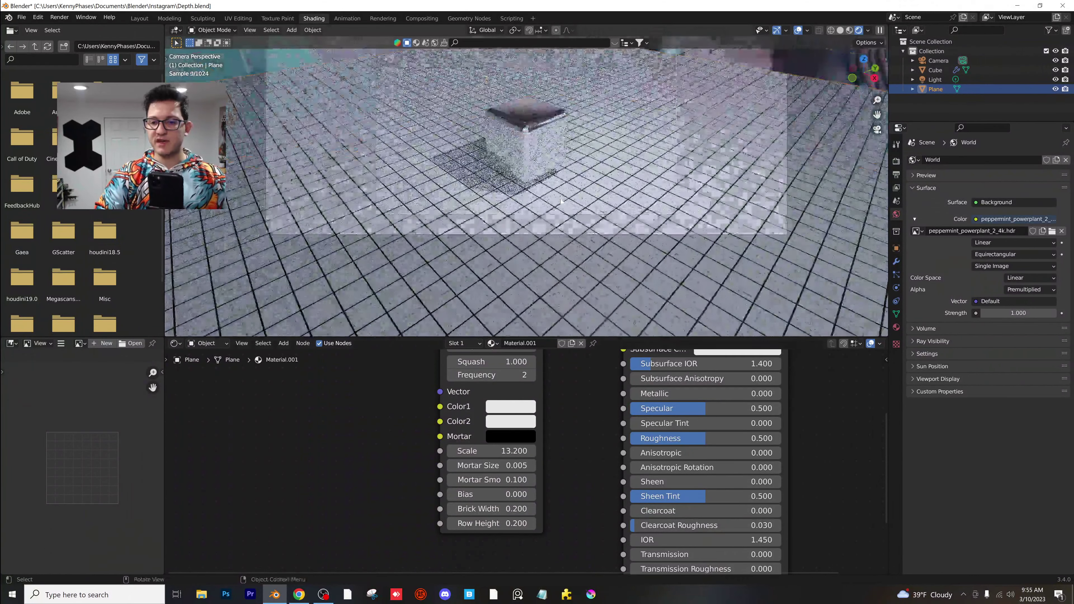
scroll(549, 203, "down", 4)
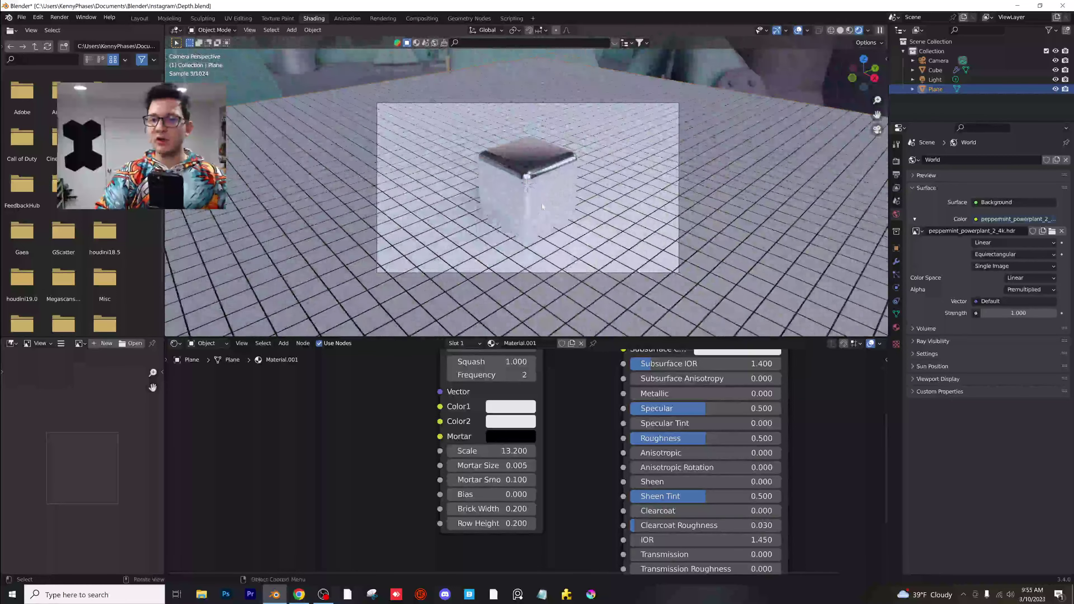
scroll(542, 207, "up", 1)
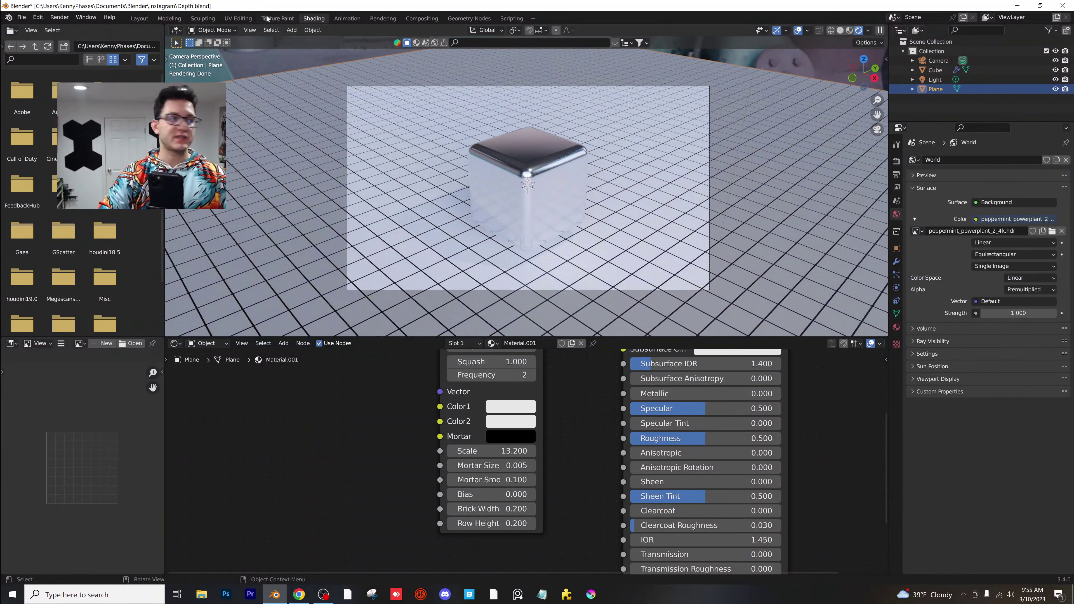
Step: Return to the Layout workspace, select the Camera in the Outliner, and recenter the camera frame
left_click(138, 18)
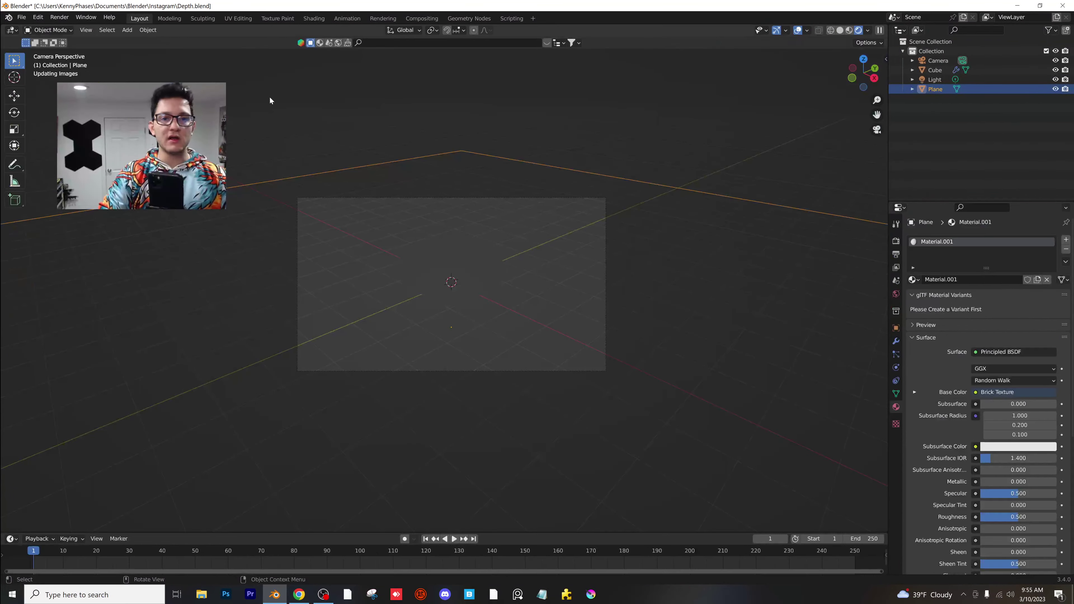
scroll(496, 198, "up", 3)
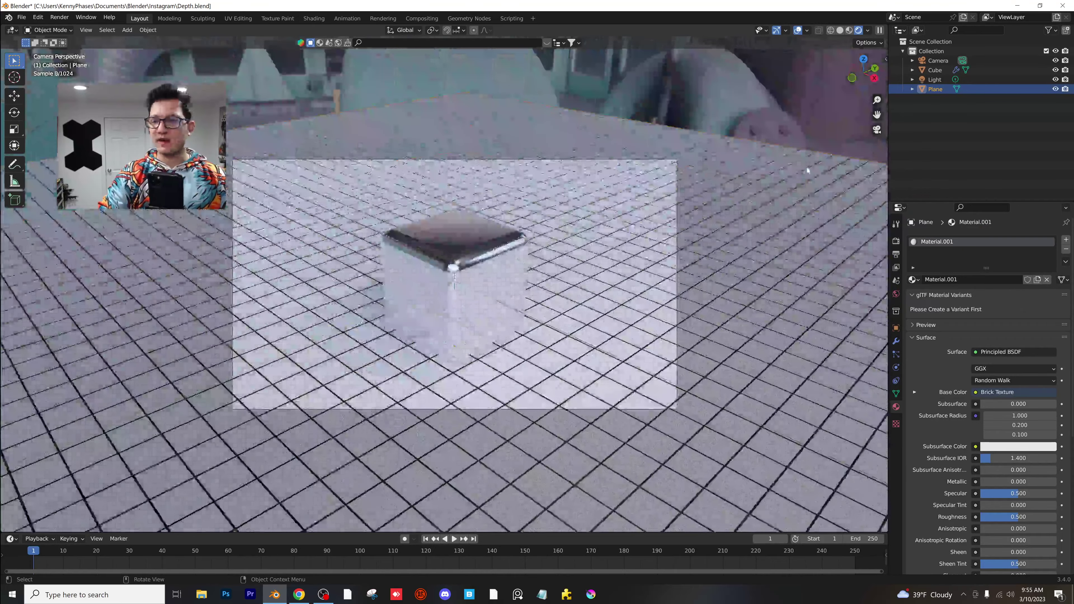
left_click(937, 60)
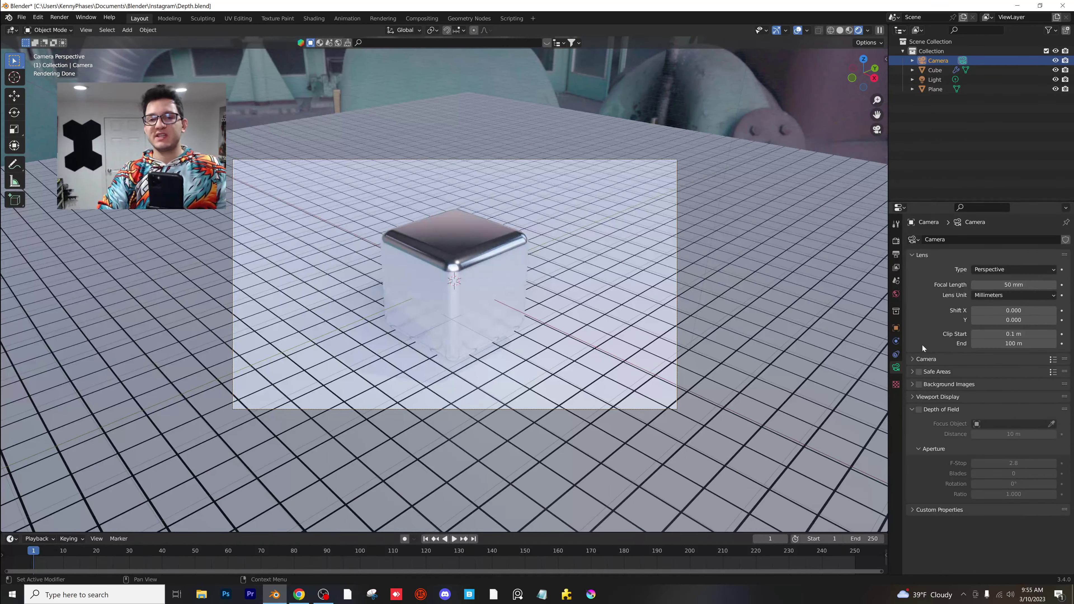
scroll(592, 313, "down", 2)
middle_click_drag(592, 313, 599, 315, "shift")
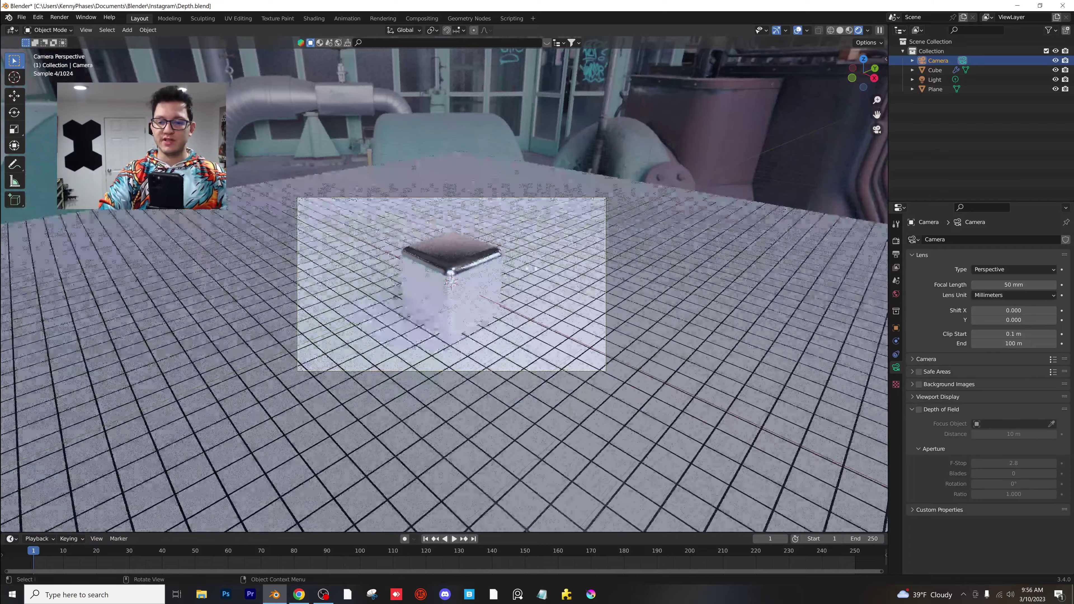
middle_click_drag(542, 265, 535, 259, "shift")
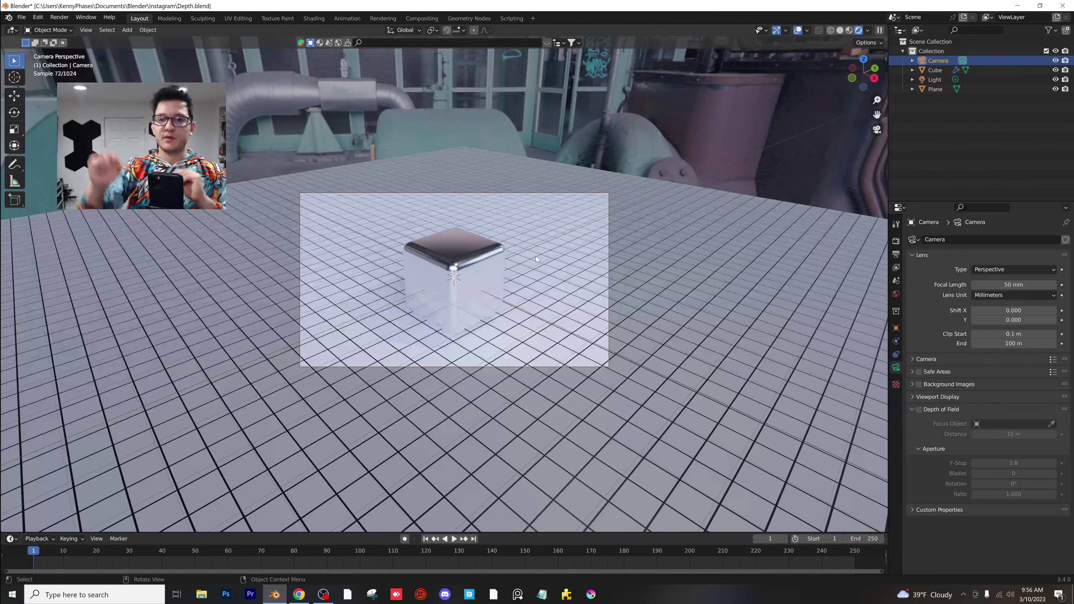
left_click(939, 397)
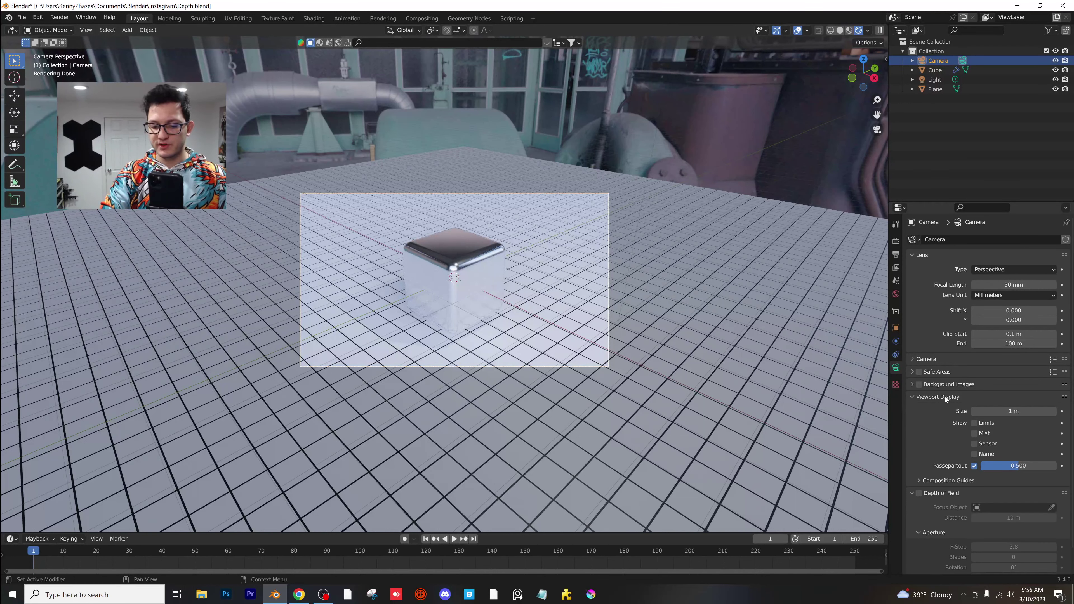
Step: Raise the camera's Passepartout to 1.0, then collapse the Viewport Display panel
left_click_drag(1013, 466, 1055, 466)
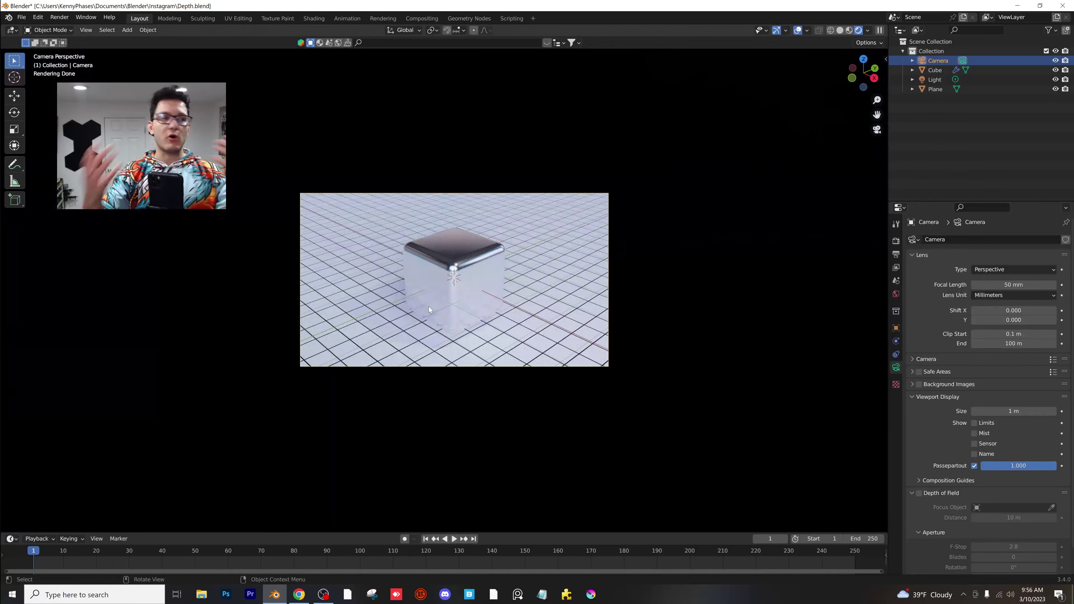
scroll(429, 306, "up", 3)
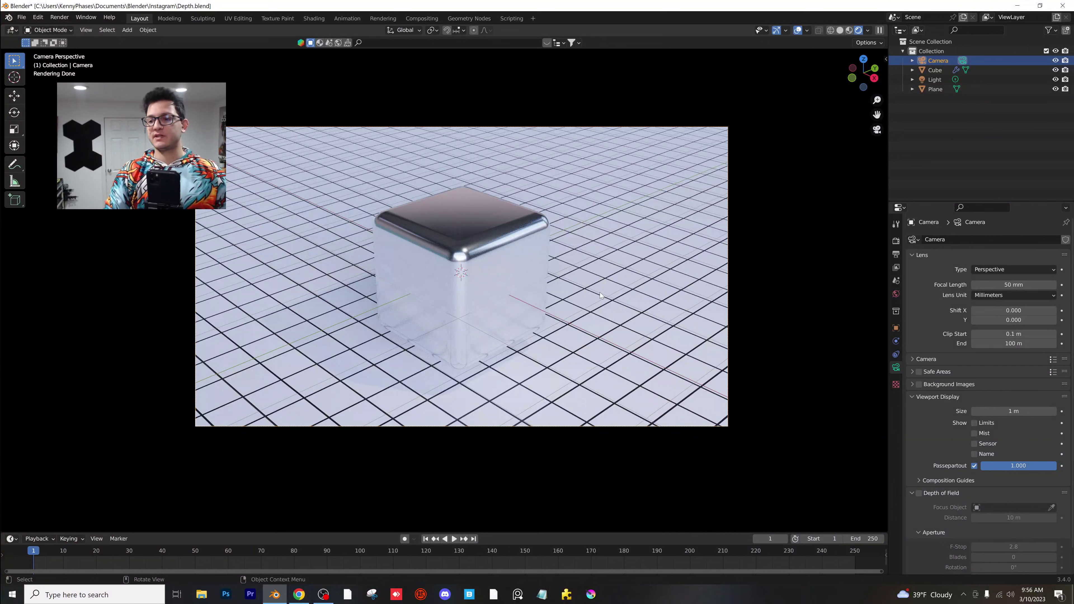
left_click(940, 397)
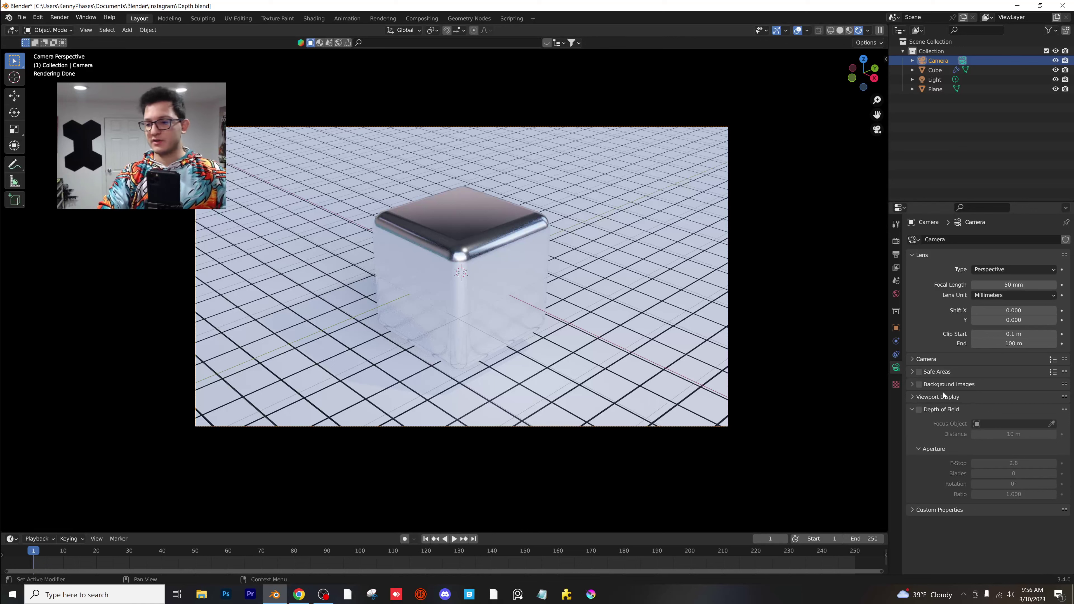
Step: Enable the camera's Depth of Field, focusing at 10 m with f-stop 2.8
left_click(919, 409)
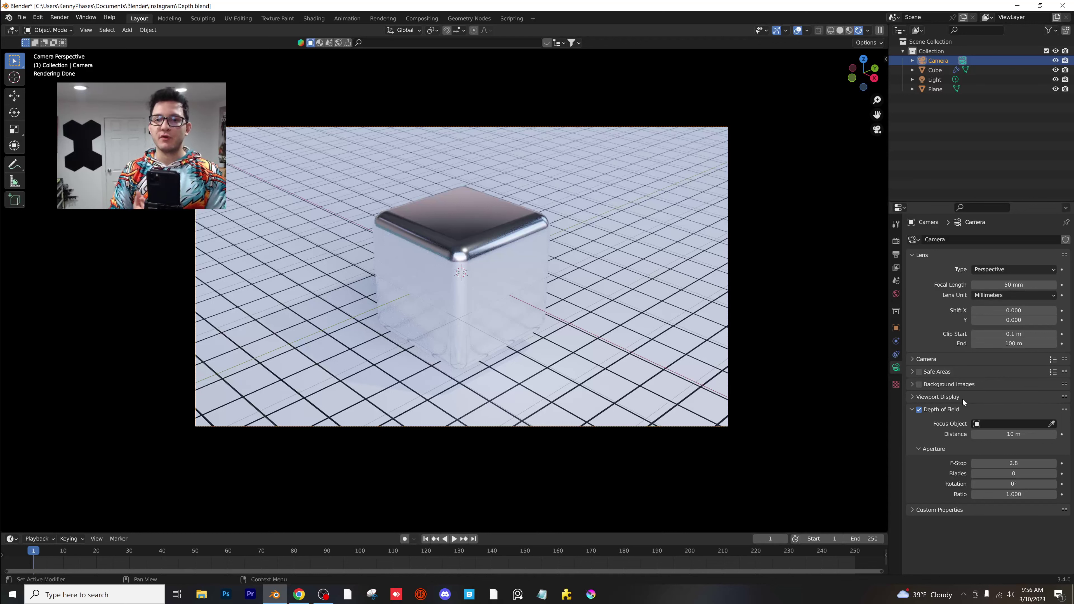
scroll(562, 313, "up", 1)
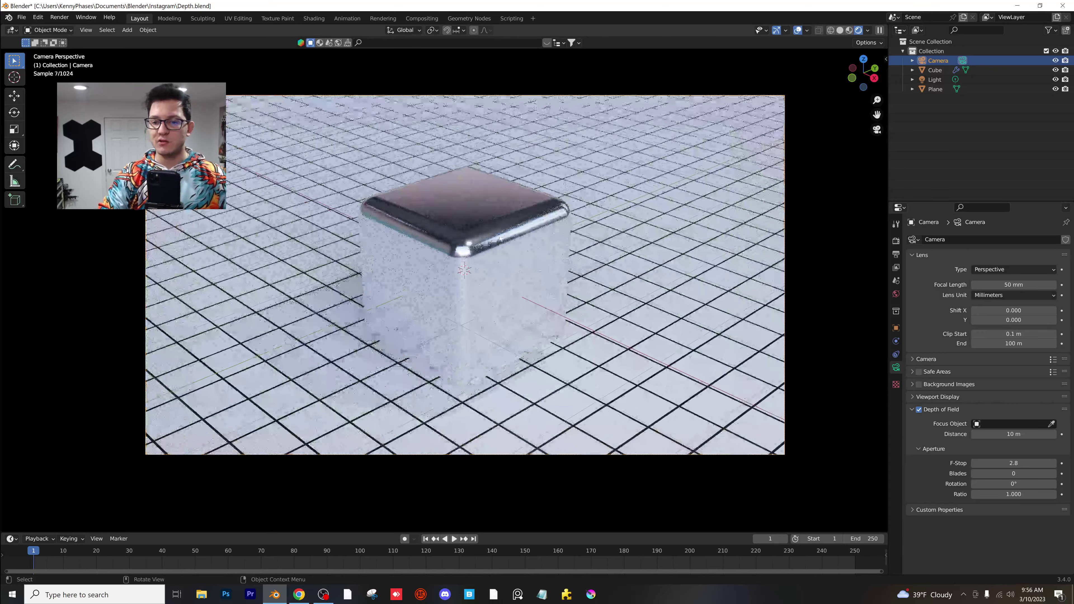
left_click(524, 313)
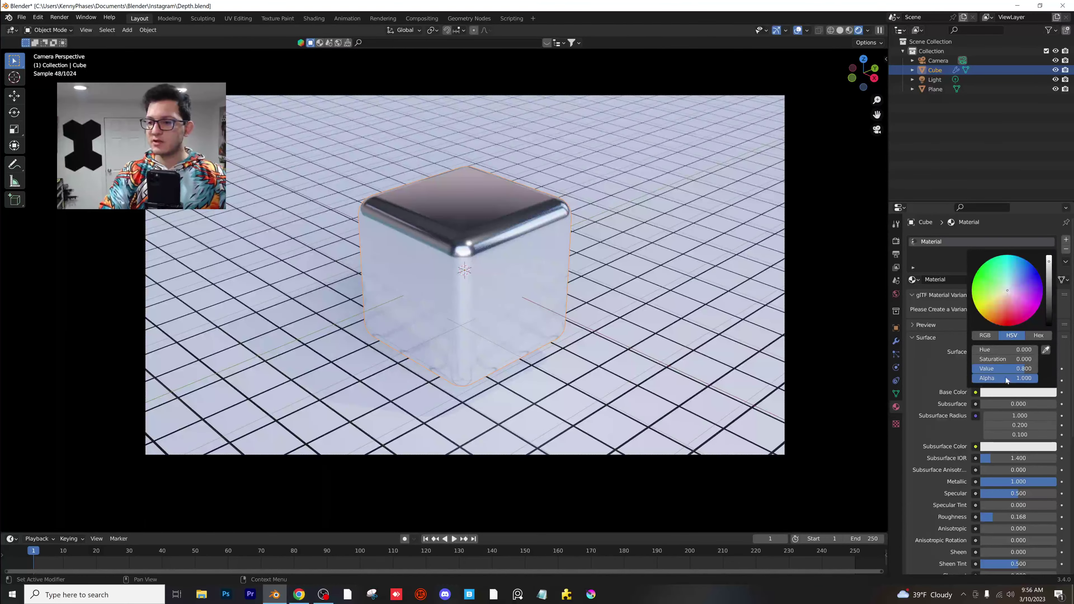
Step: Tint the cube's base colour light blue (hue 0.539, saturation 0.482), then reselect the camera's lens settings
left_click_drag(1006, 287, 1008, 284)
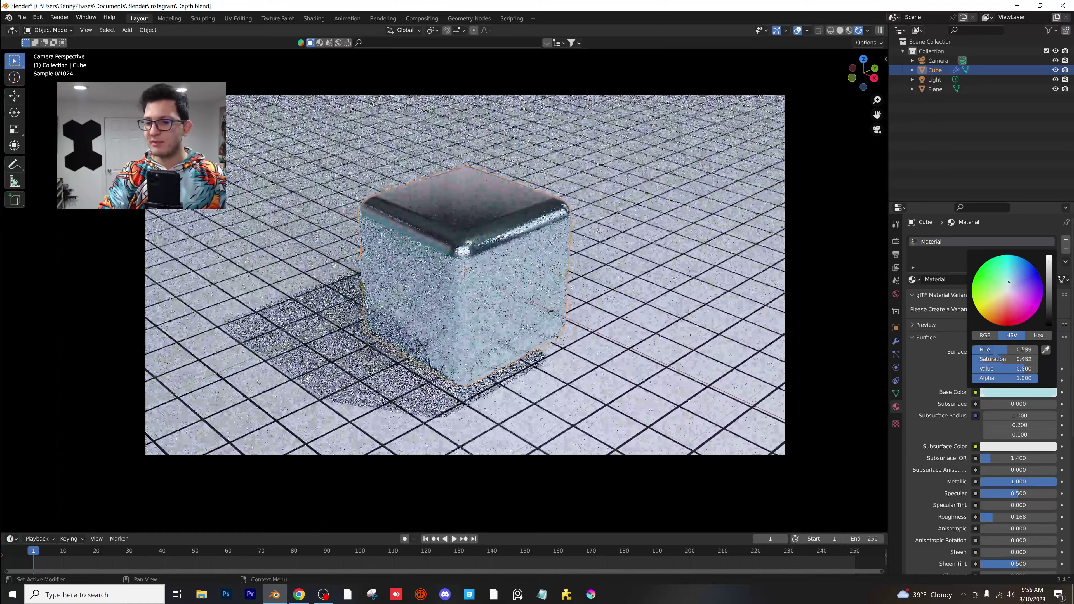
left_click(937, 61)
left_click(895, 367)
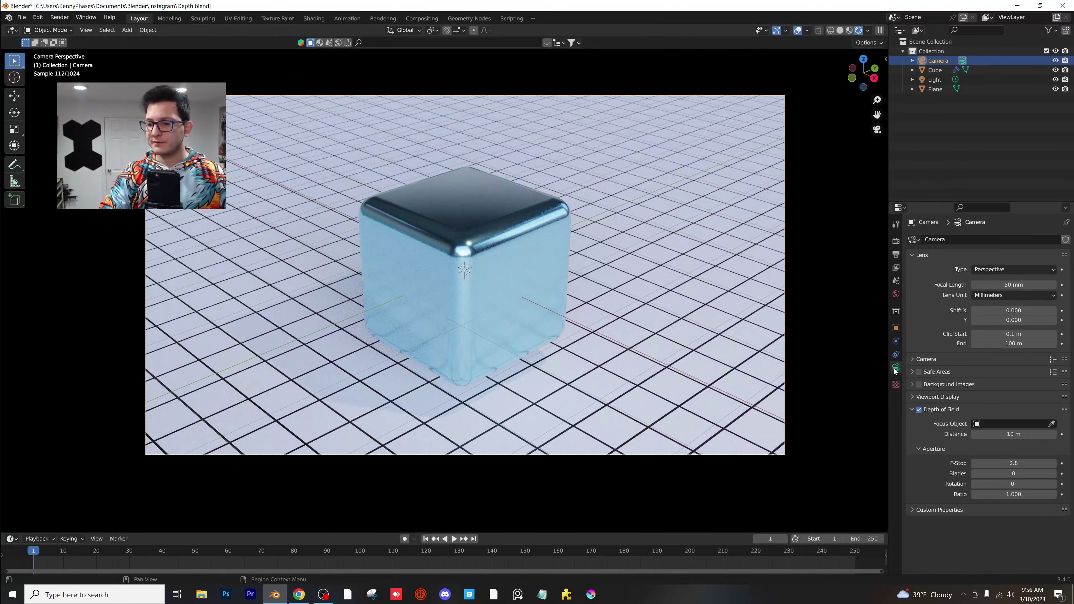
Step: Make the Cube the camera's focus object and lower the F-Stop to 0.2
left_click(1052, 424)
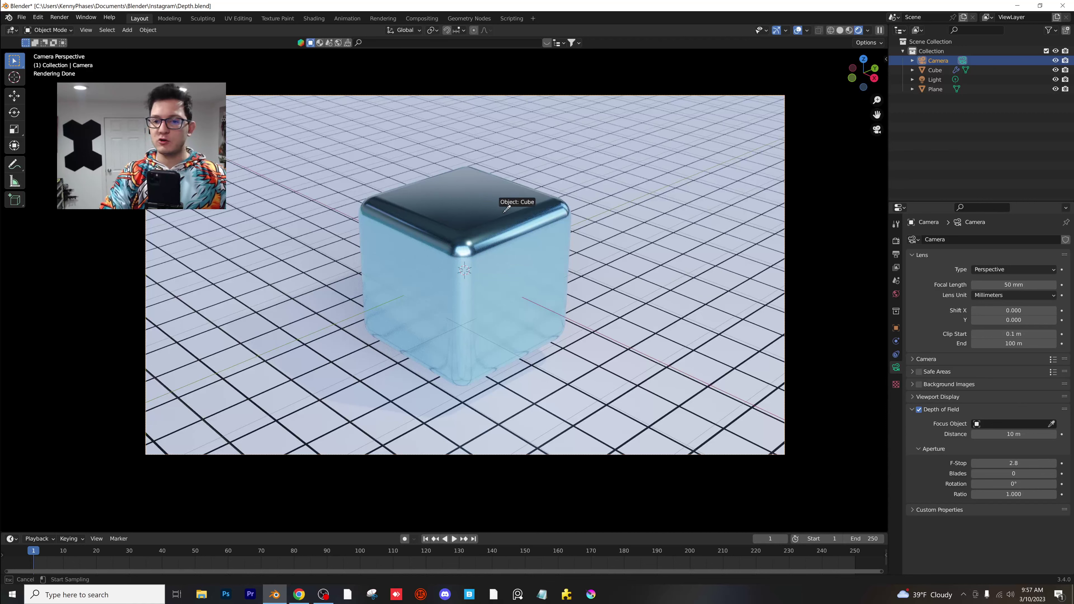
left_click(462, 206)
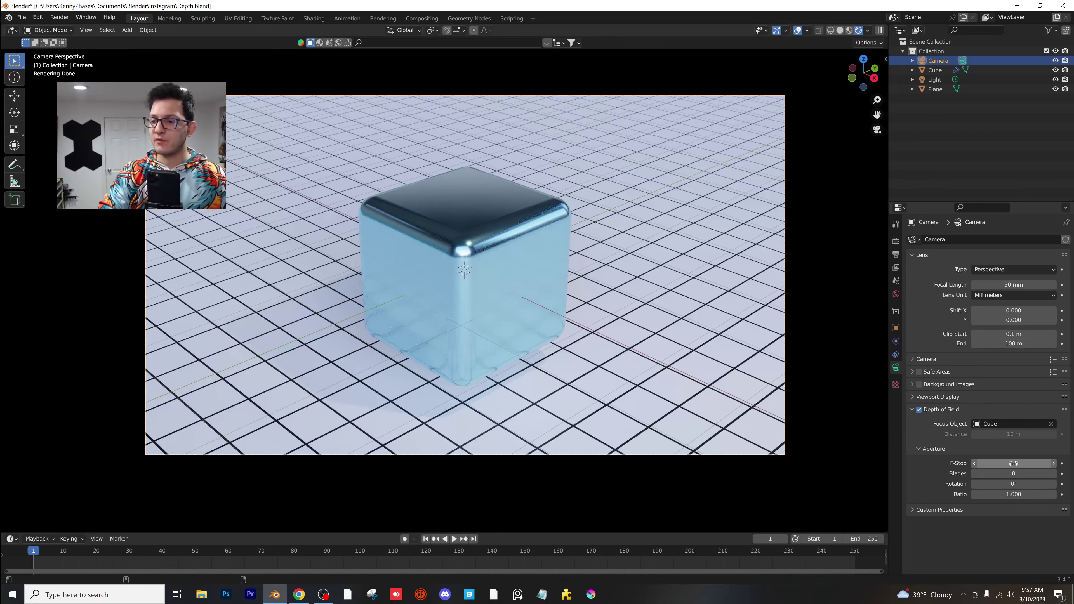
left_click_drag(1007, 463, 998, 462)
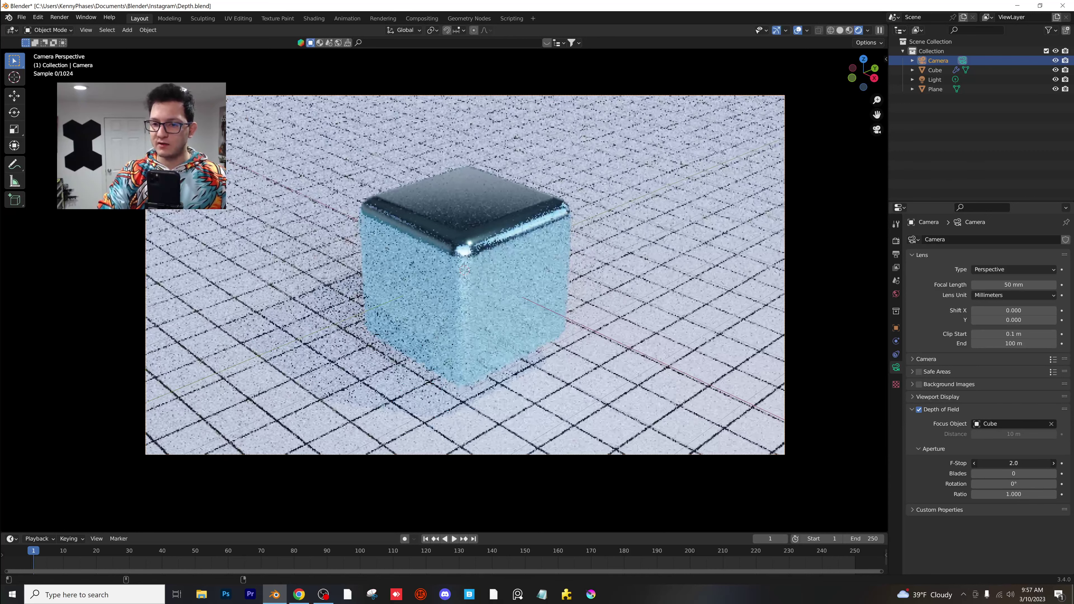
left_click_drag(999, 463, 1022, 466)
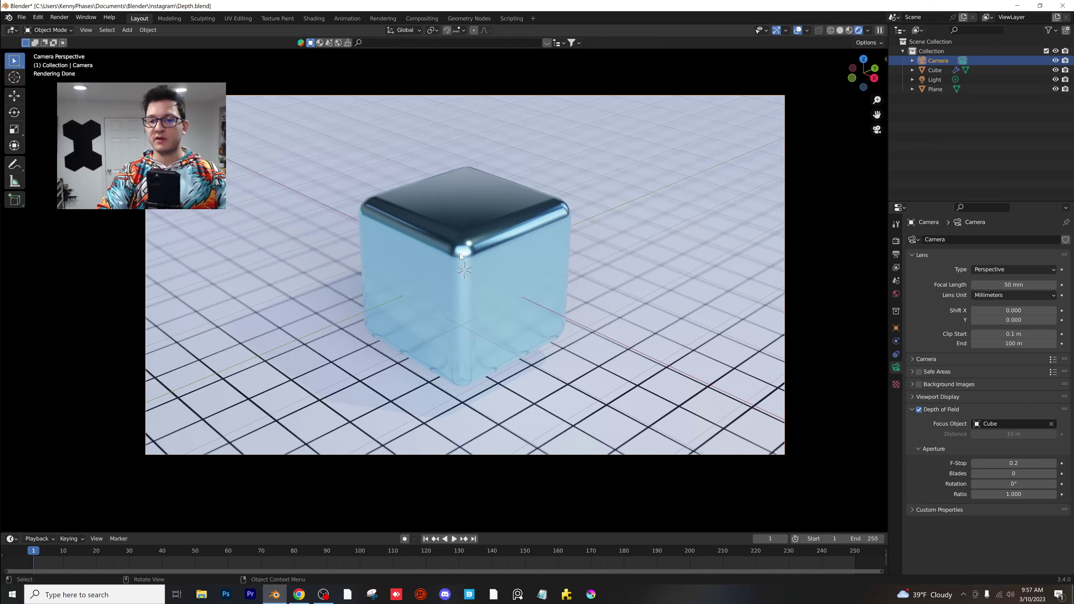
scroll(459, 253, "down", 2)
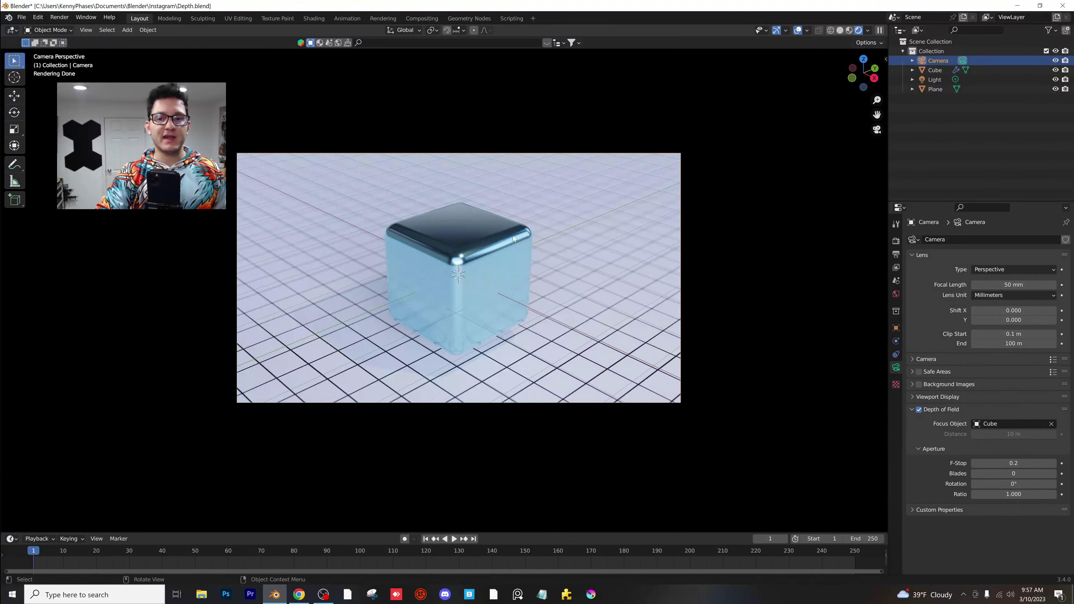
left_click(1014, 284)
Step: Set the focal length to 100 mm, then orbit out to view the whole scene in solid shading
type("100")
key("Return")
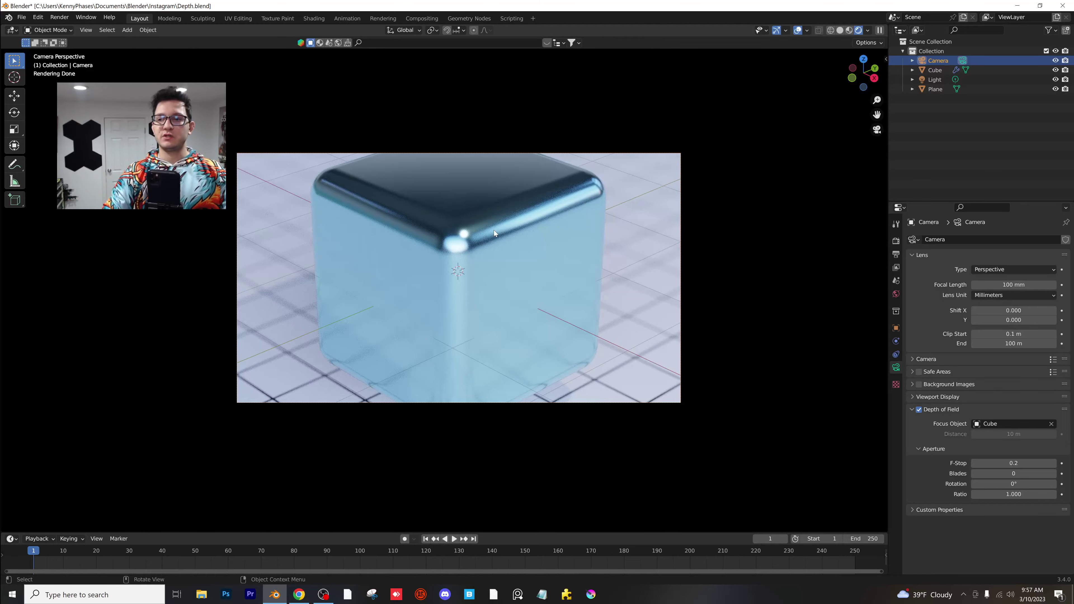
mouse_move(469, 266)
middle_mouse_down()
mouse_move(494, 268)
mouse_move(497, 230)
mouse_move(566, 231)
mouse_move(571, 247)
mouse_move(551, 231)
mouse_move(564, 232)
mouse_move(460, 271)
mouse_move(481, 276)
middle_mouse_up()
scroll(494, 268, "down", 5)
left_click(840, 30)
scroll(549, 226, "down", 3)
scroll(567, 229, "up", 1)
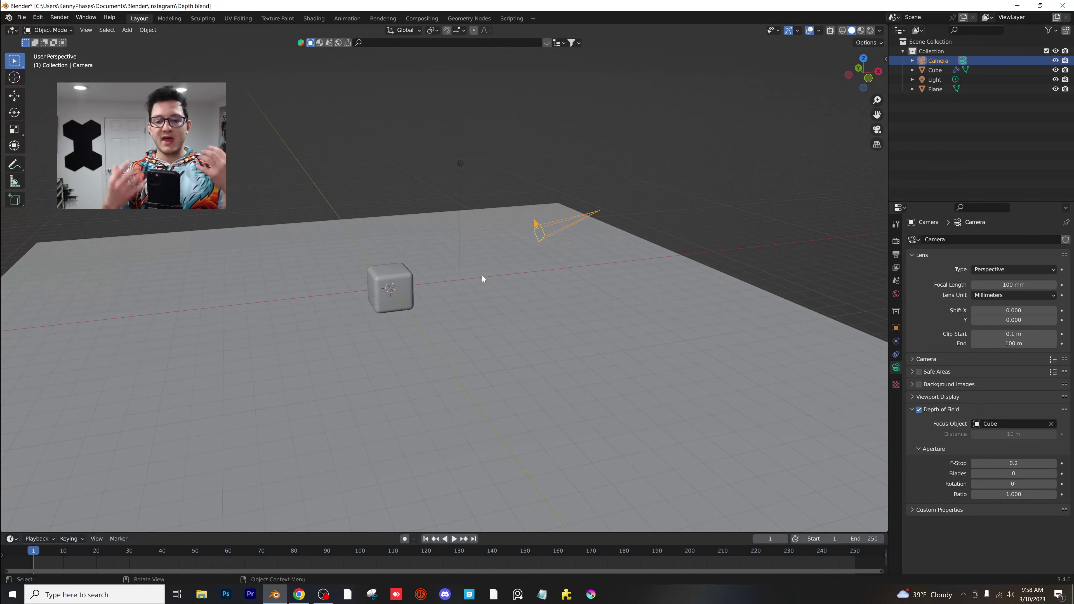
middle_click_drag(481, 275, 607, 240)
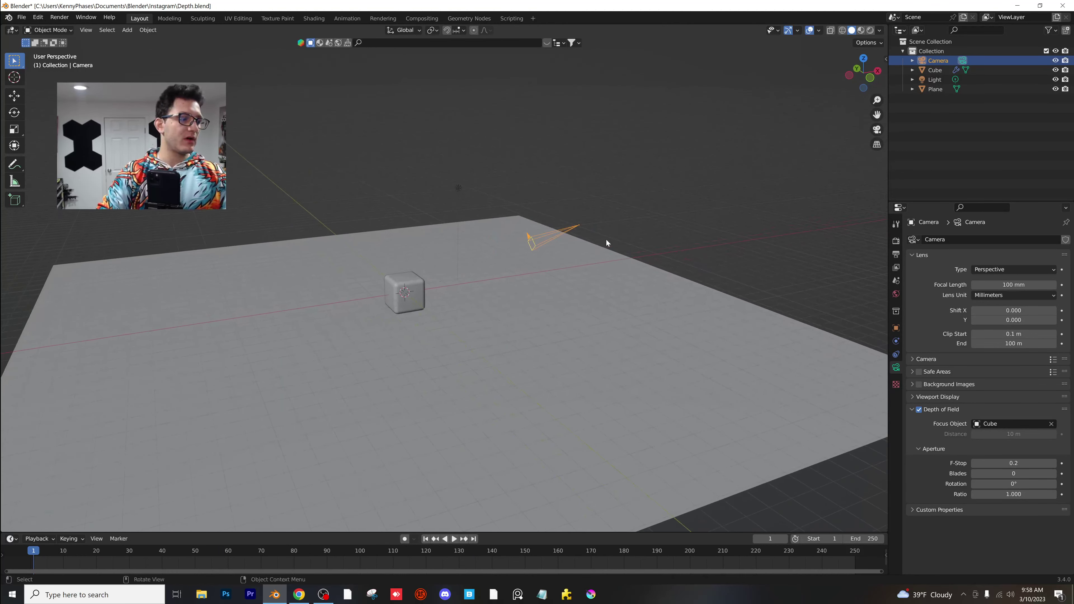
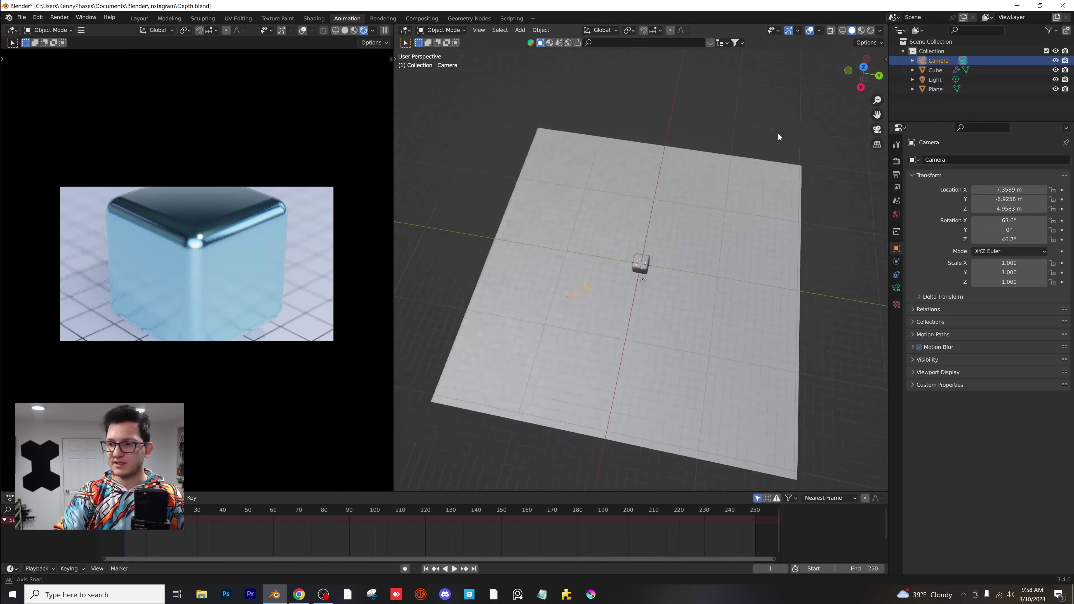
Step: Switch to Top Orthographic view, looking straight down on the cube and tiled floor
left_click(864, 69)
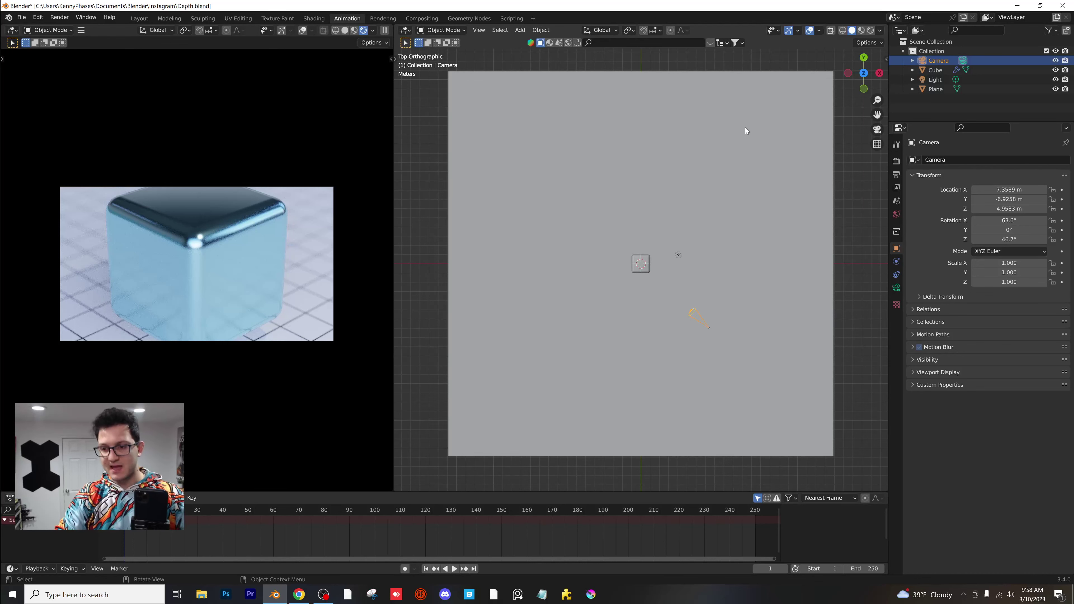
Step: Move the camera farther out from the cube and raise it to Z 13.304 m
key("n")
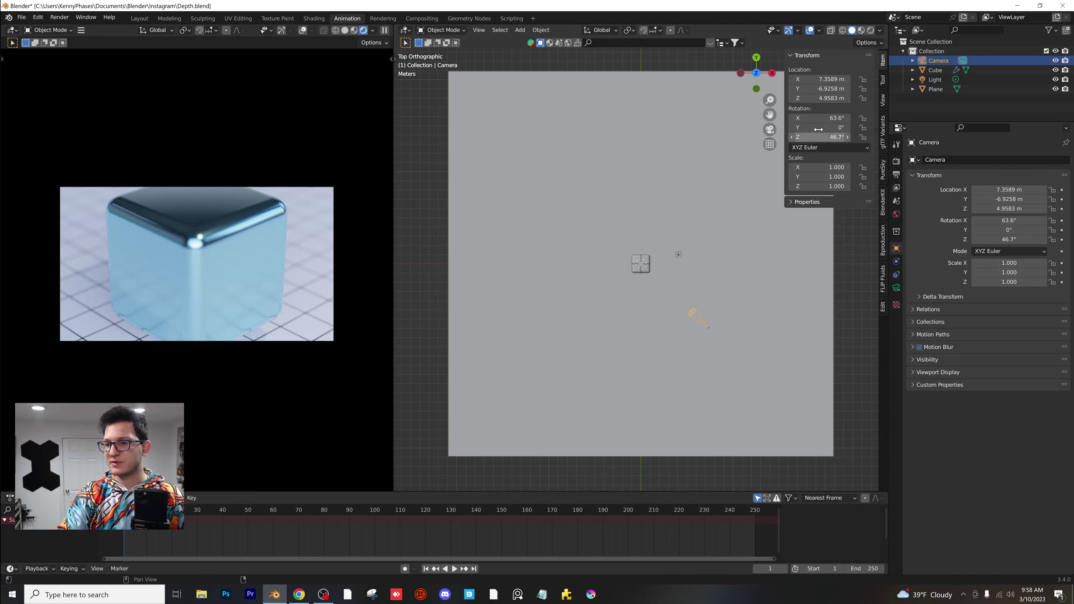
middle_click_drag(719, 273, 655, 269, "shift")
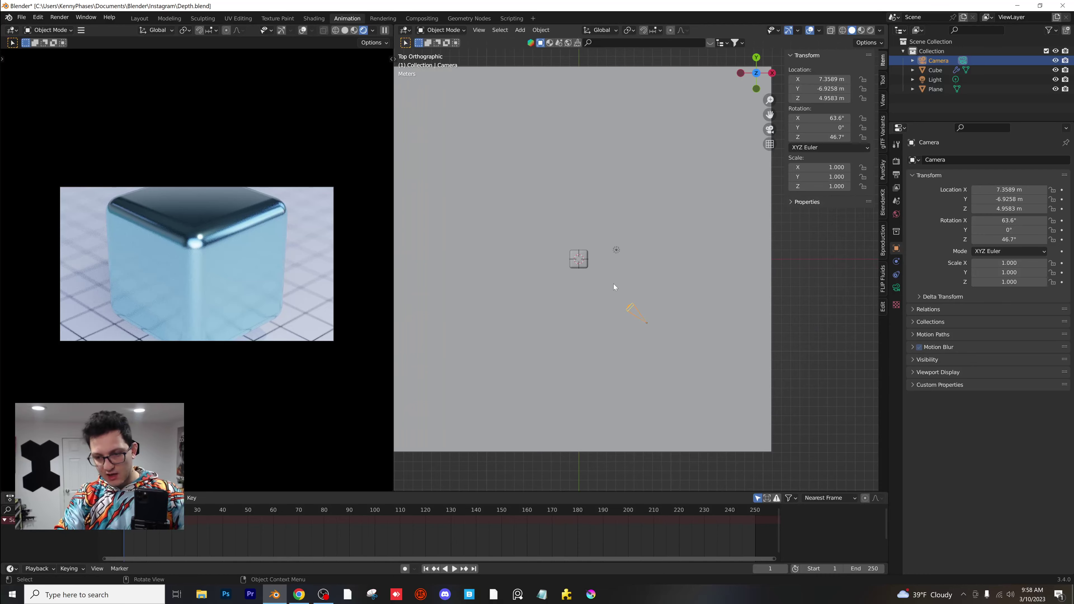
key("g")
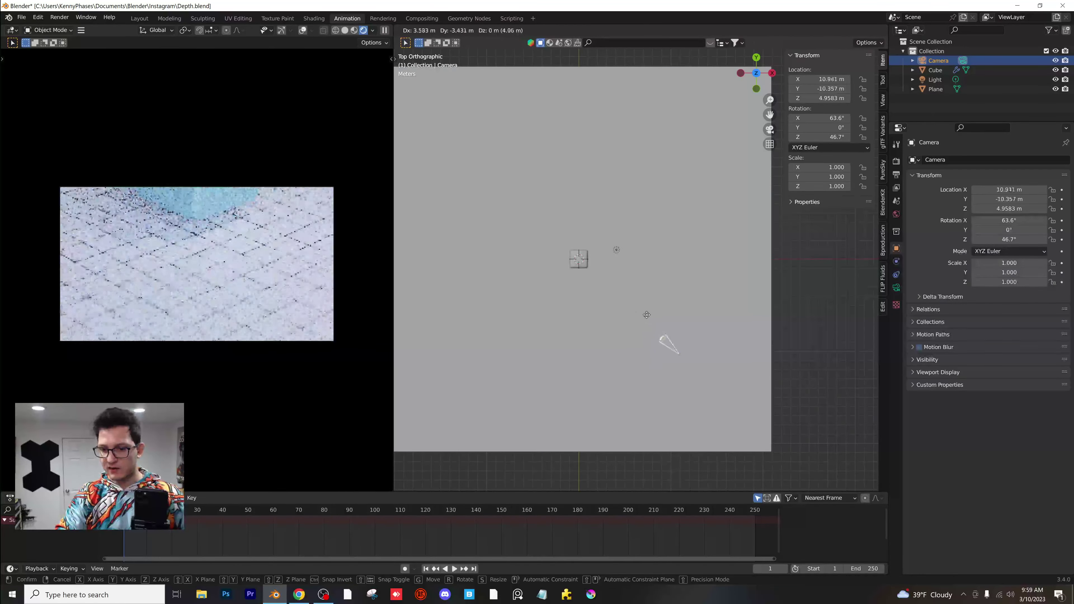
left_click(723, 392)
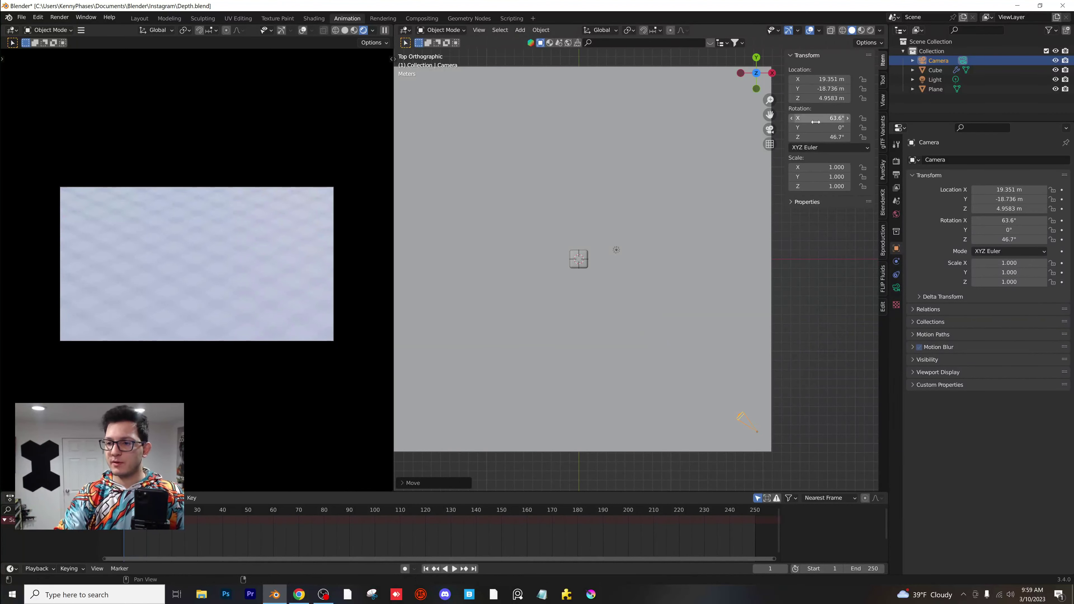
left_click_drag(803, 99, 916, 99)
left_click(814, 79)
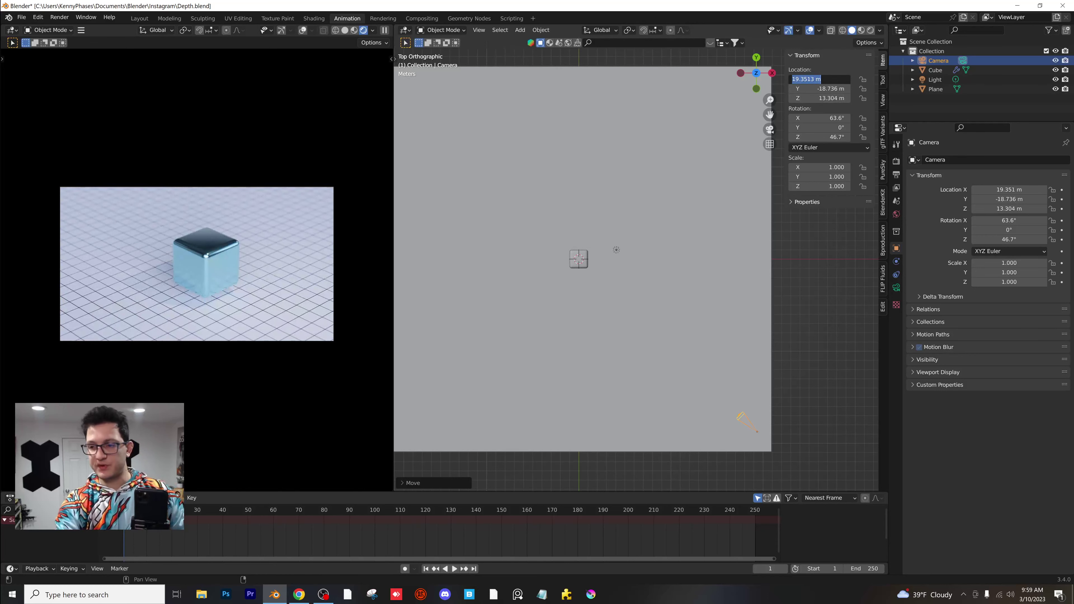
Step: Set the camera's location to X 19 m, Y -19 m and its Z rotation to 45°
type("19")
key("Tab")
type("-19")
key("Return")
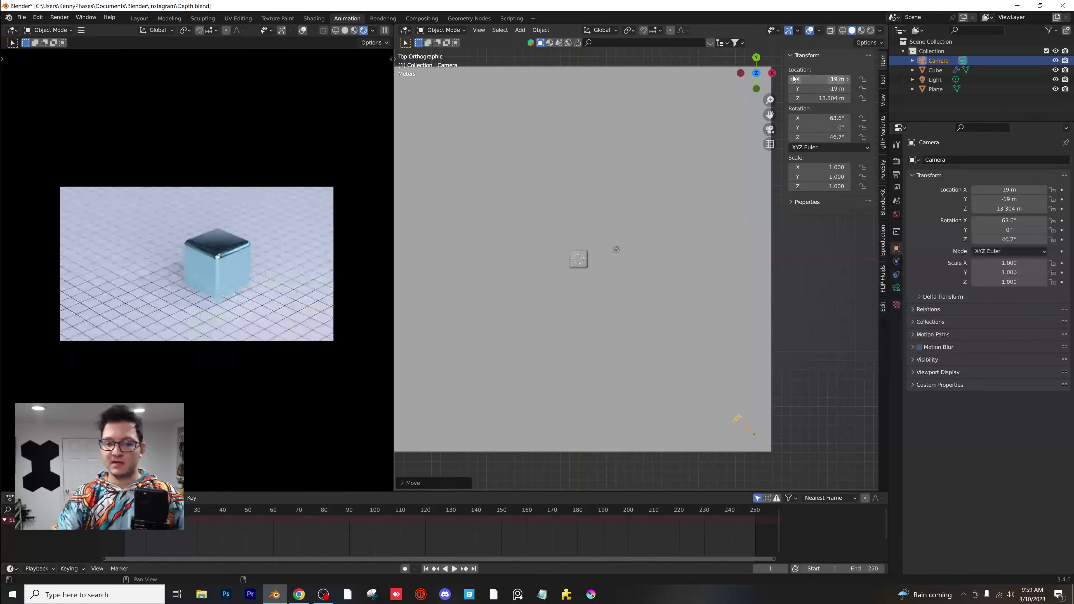
type("4")
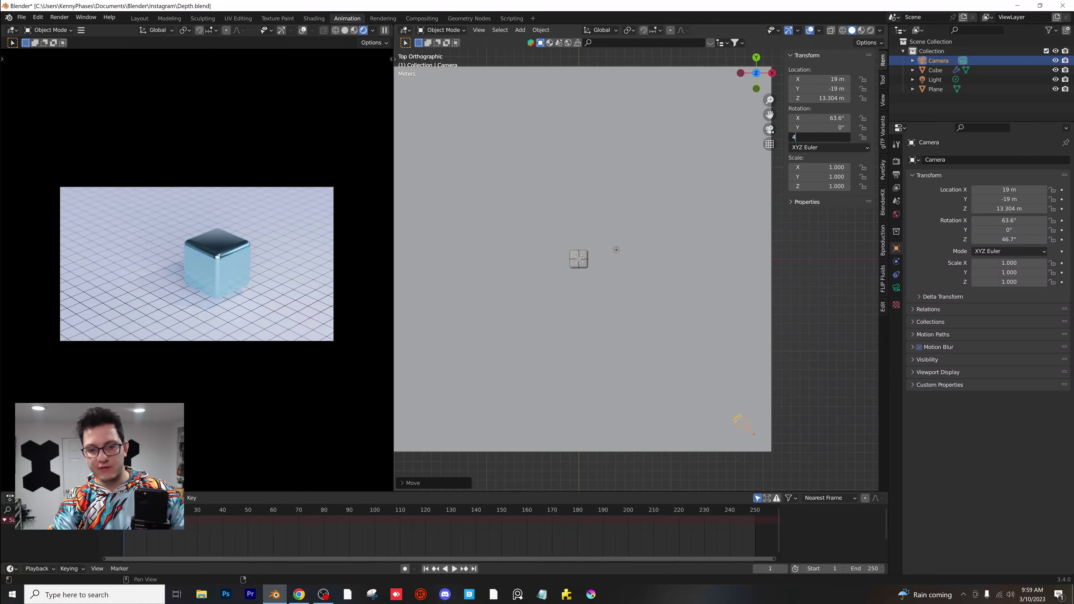
type("5")
key("Return")
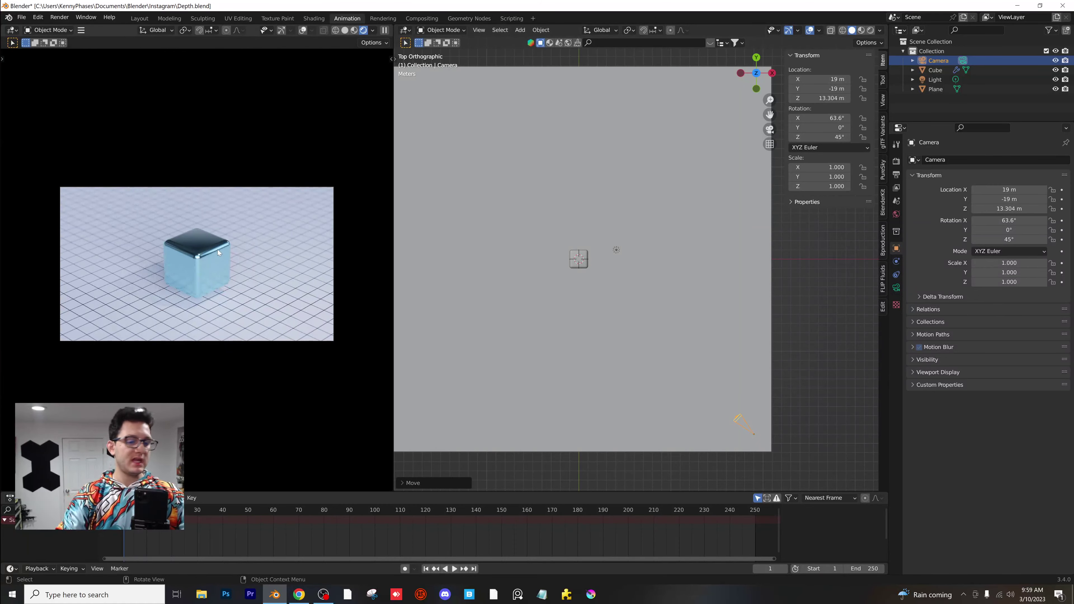
scroll(296, 279, "up", 6)
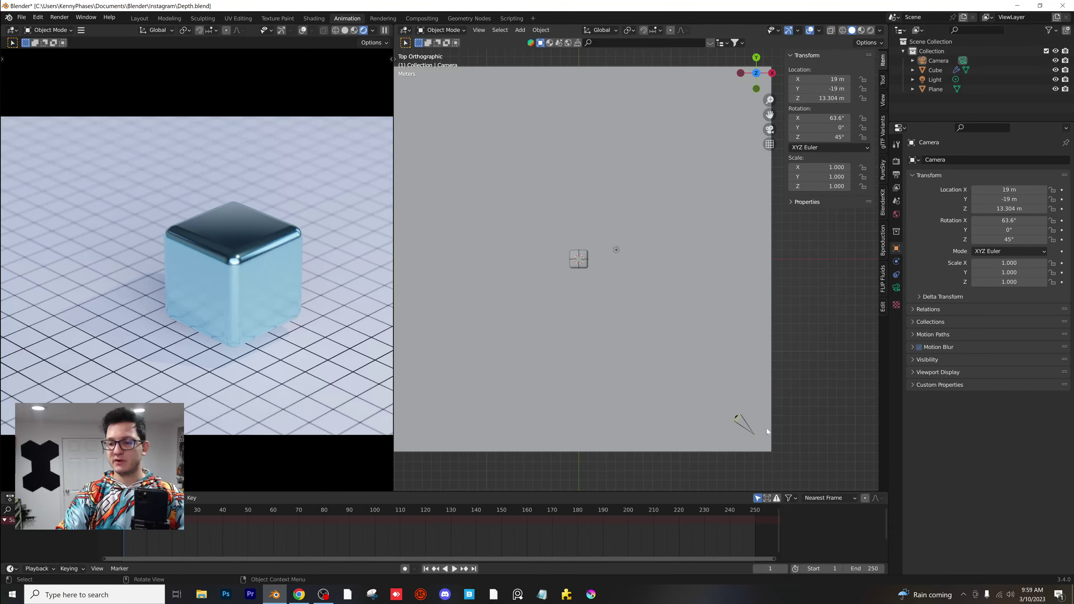
Step: Set the camera's focal length to 120 mm
middle_click_drag(755, 433, 798, 375)
left_click(896, 288)
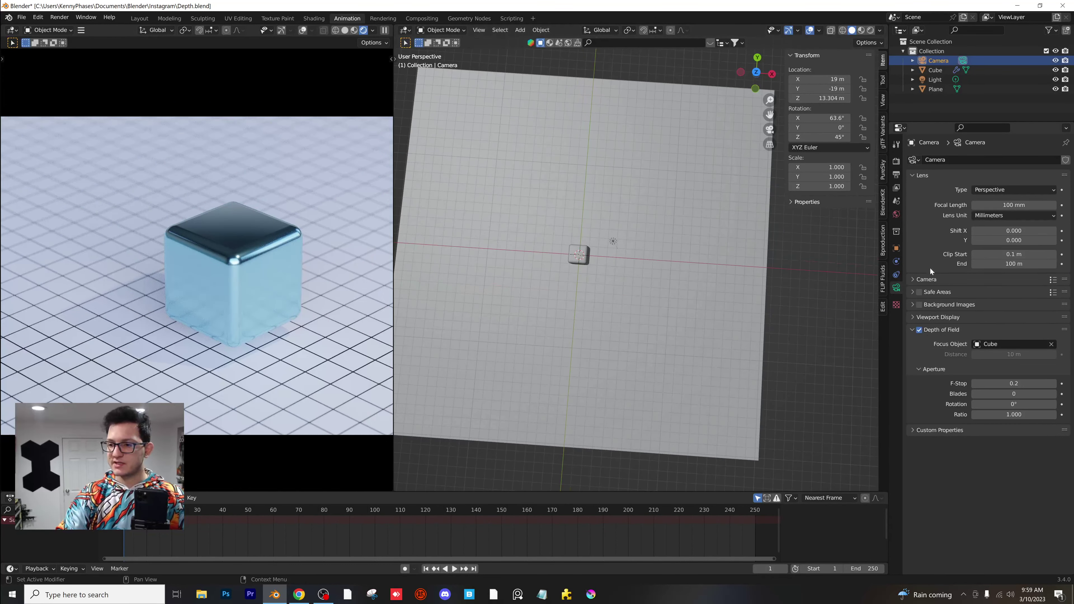
left_click(1005, 205)
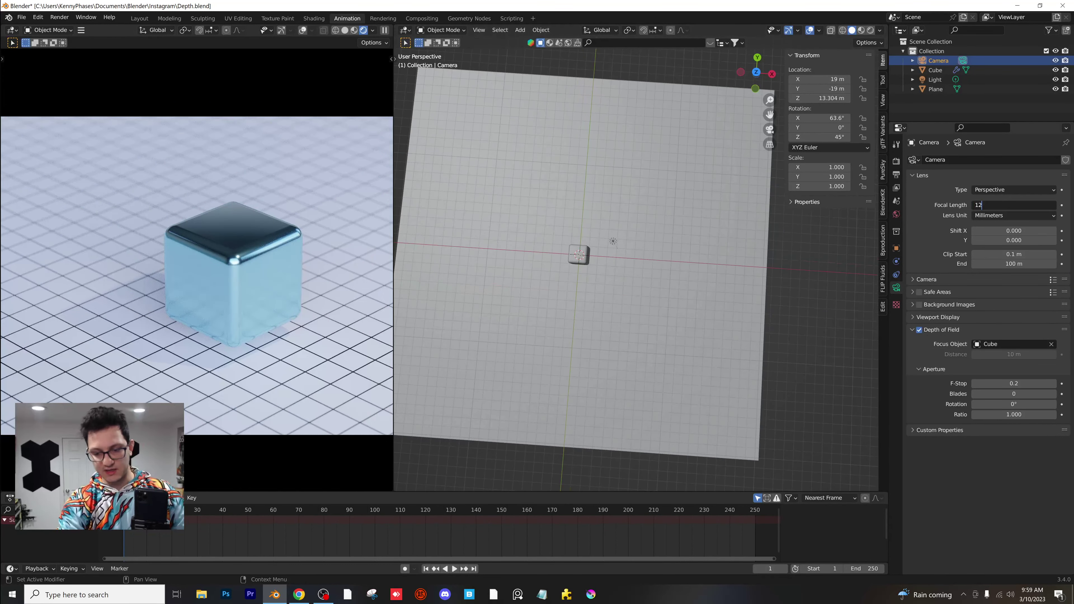
key("Return")
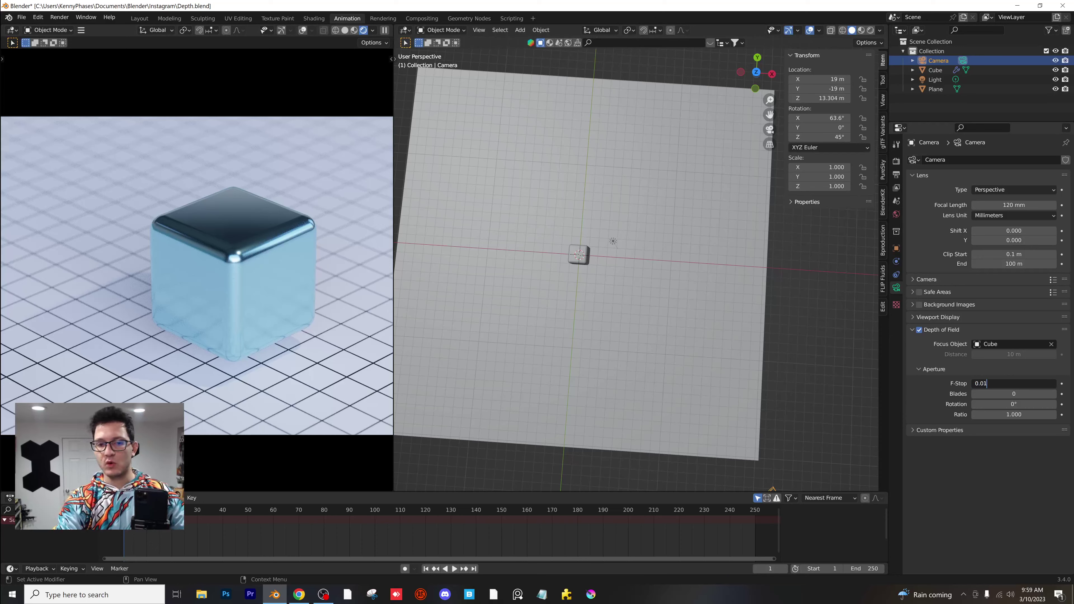
Step: Lower the depth-of-field F-Stop to 0.1 for strong blur
key("Return")
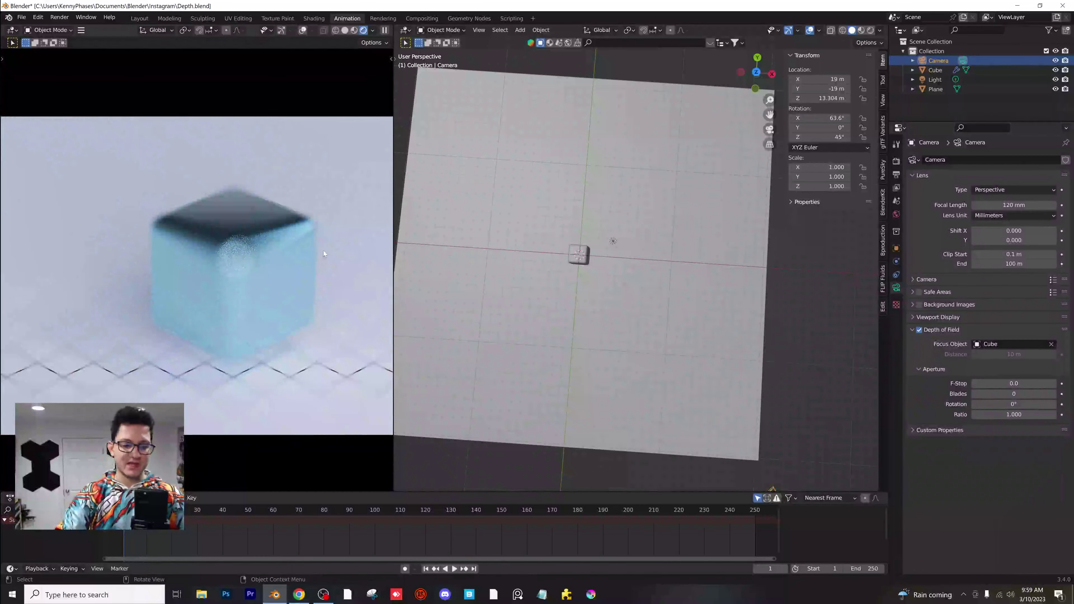
scroll(268, 249, "up", 3)
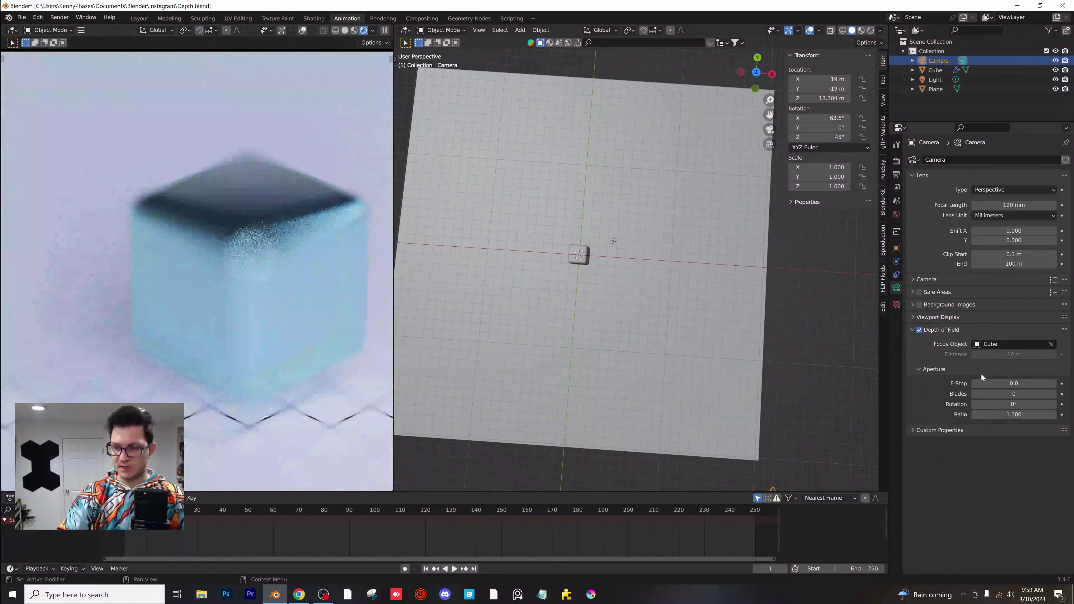
left_click(982, 383)
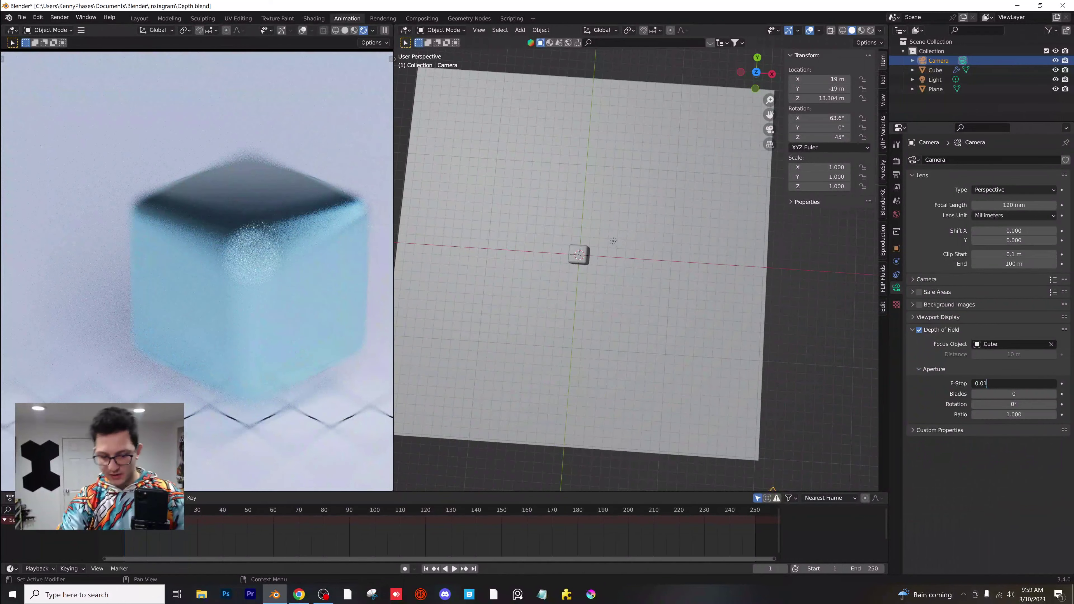
key("BackSpace")
type("1")
key("Return")
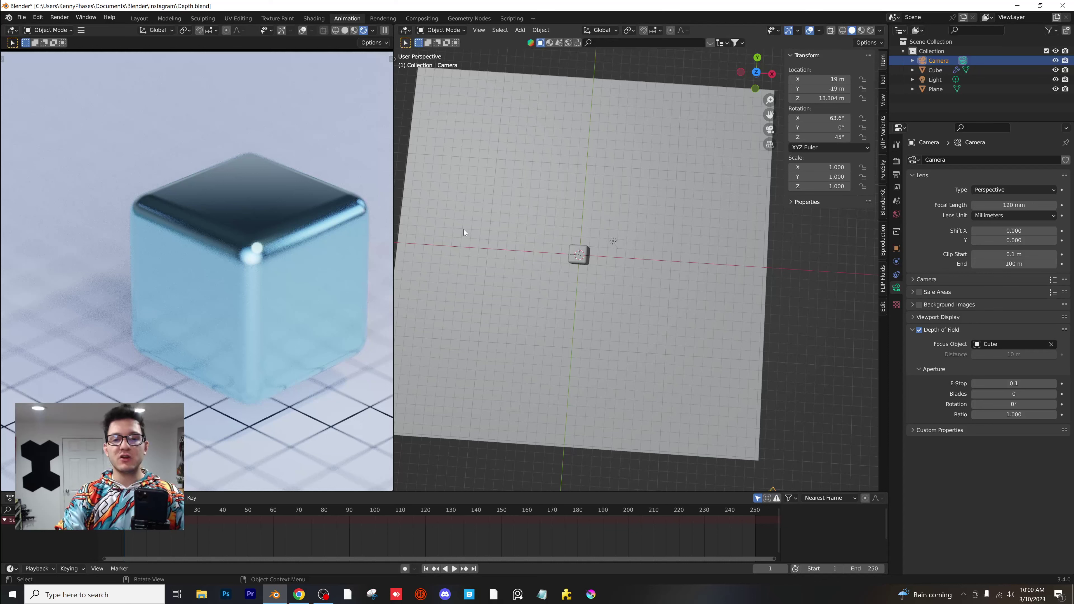
Step: Add an Empty displayed as a cube at the scene origin
scroll(295, 257, "down", 1)
middle_click_drag(295, 257, 305, 223, "shift")
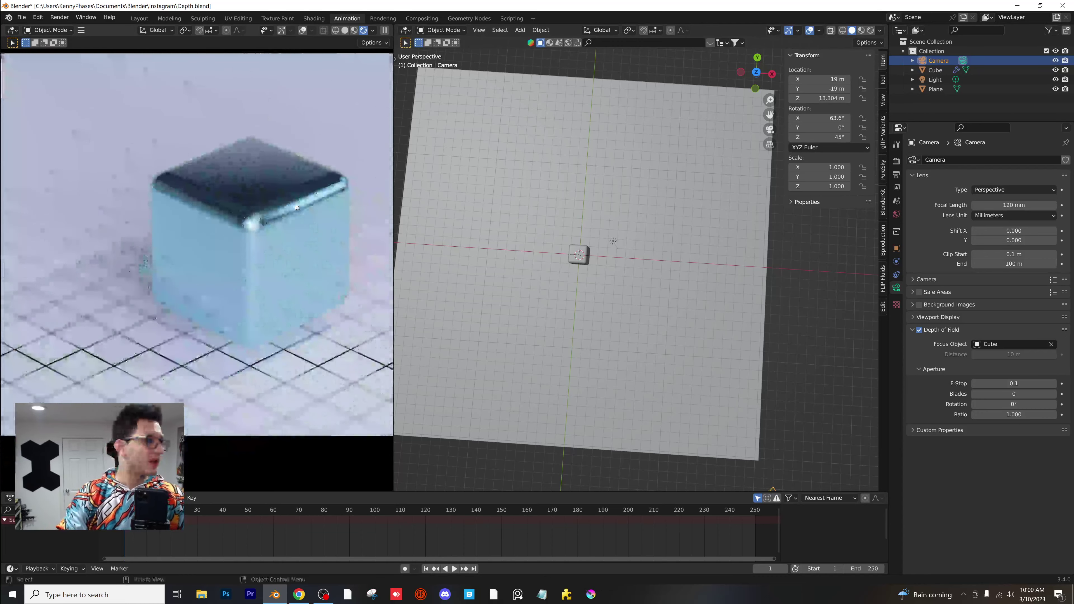
left_click(519, 29)
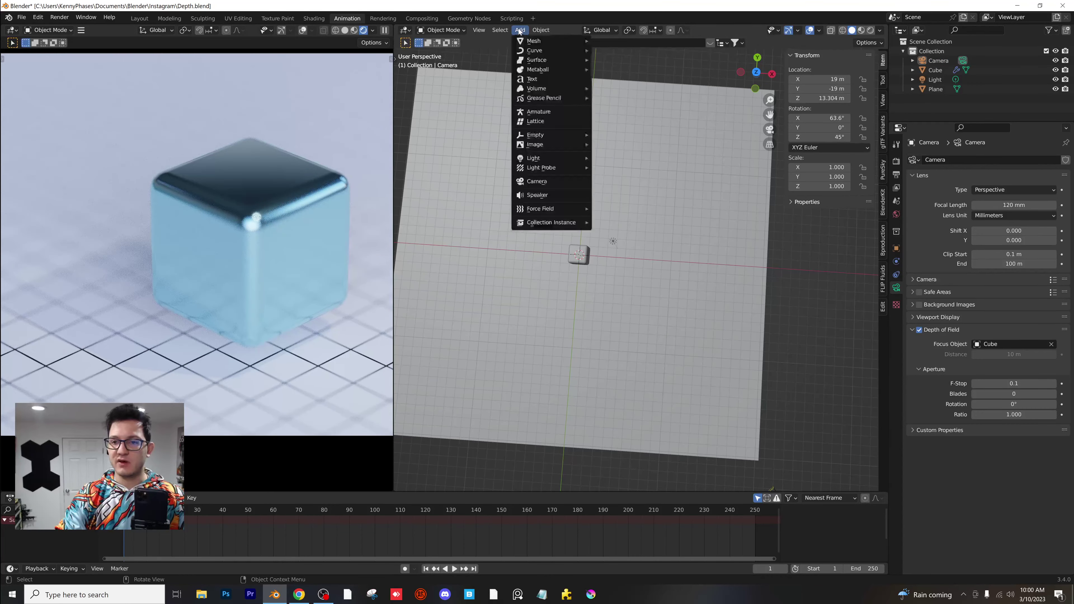
mouse_move(550, 135)
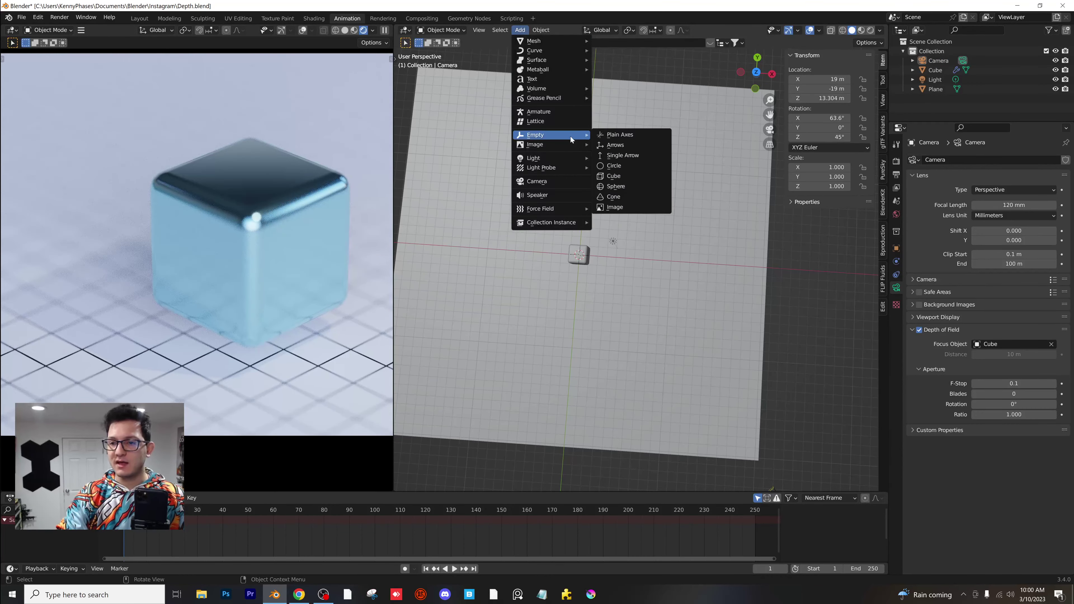
left_click(622, 179)
middle_click_drag(624, 188, 655, 226)
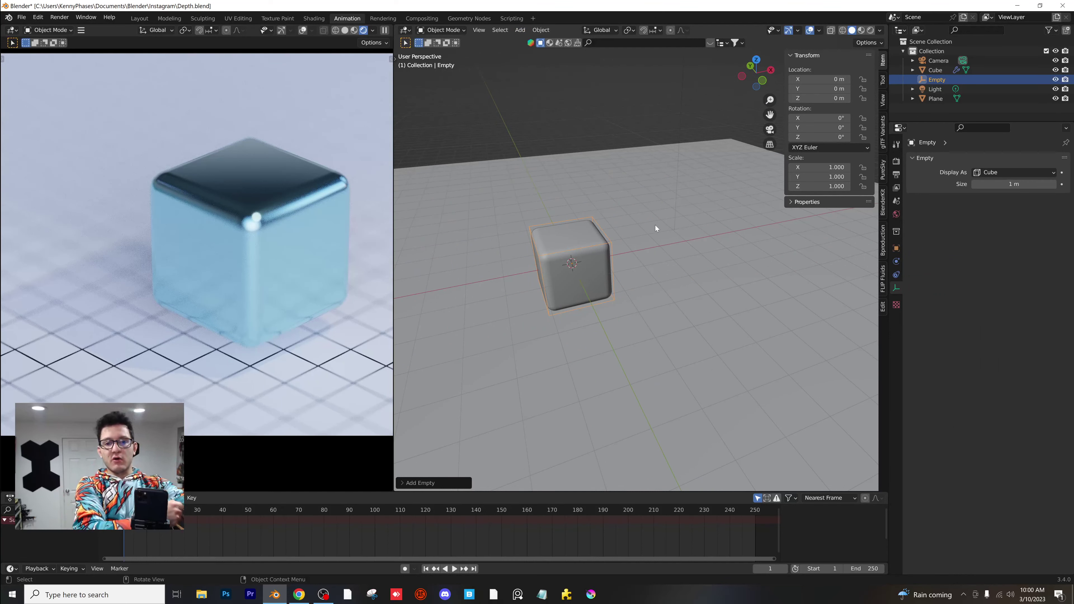
middle_click_drag(602, 200, 600, 195)
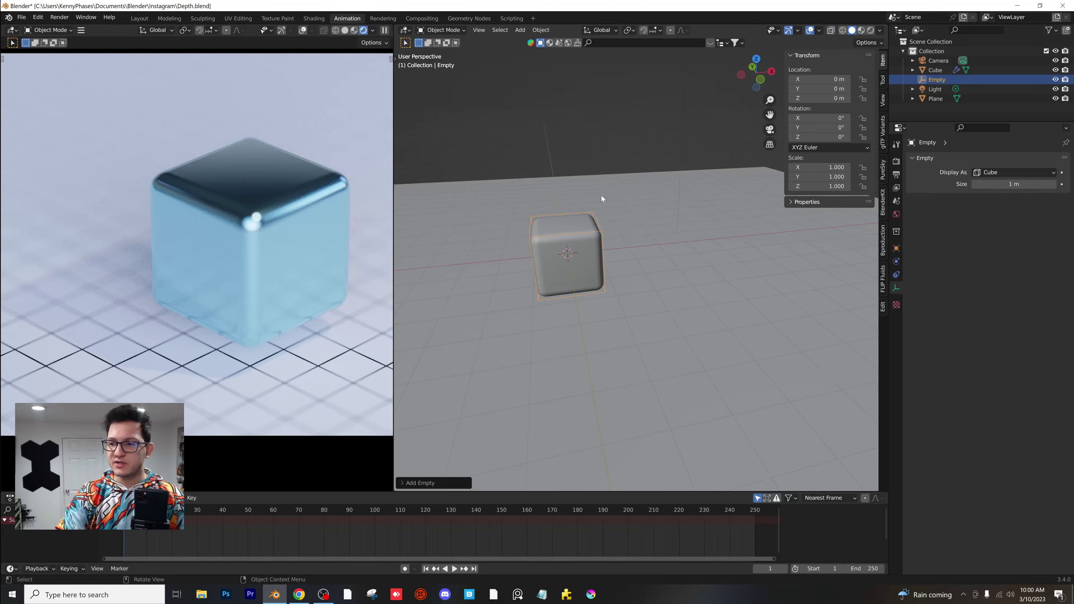
Step: Make the Empty the camera's depth-of-field focus object instead of the Cube
left_click(938, 61)
left_click(1050, 344)
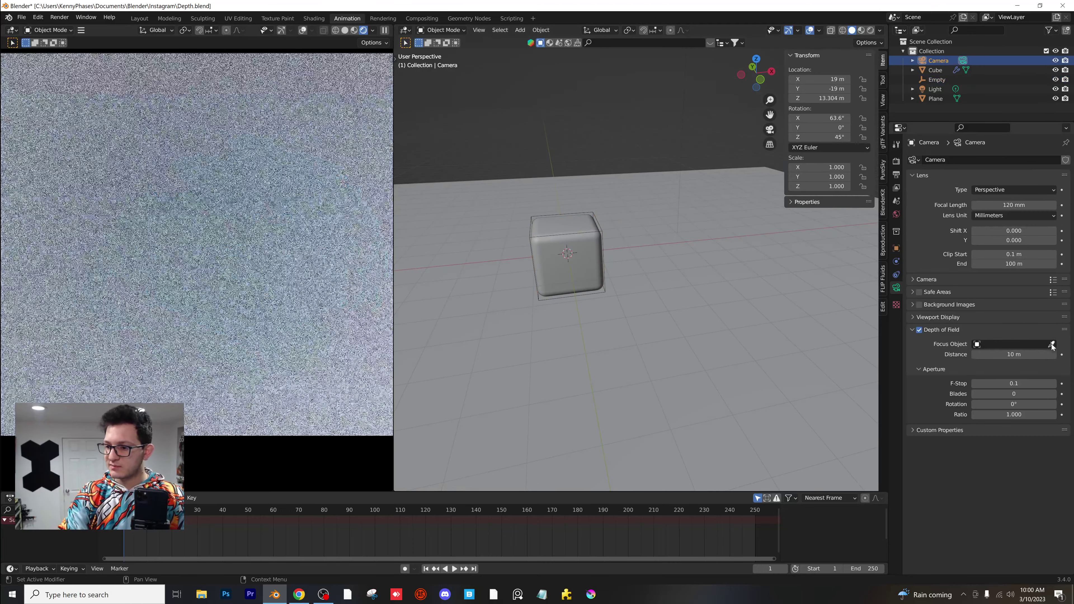
left_click(1051, 344)
left_click(594, 210)
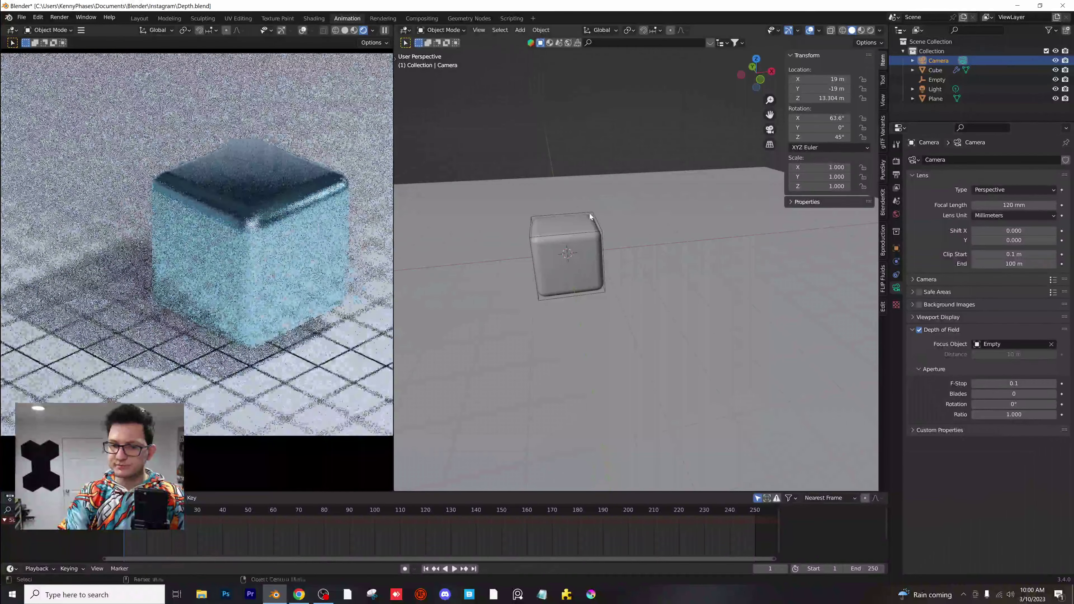
Step: Scale the Empty up to about 3.87 and apply its scale
left_click(594, 217)
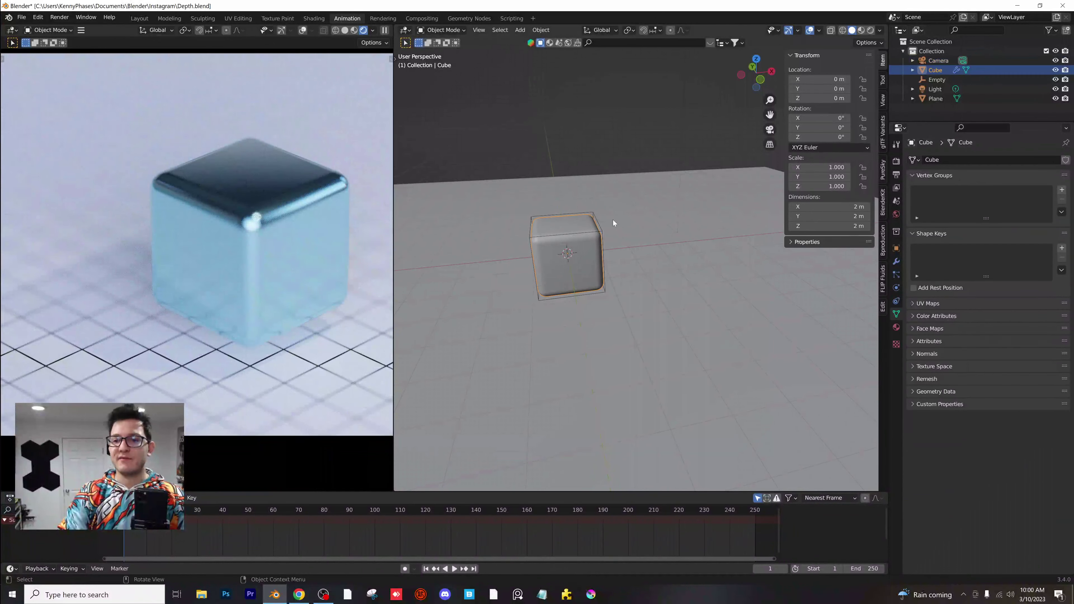
left_click(595, 215)
middle_click_drag(612, 222, 612, 228)
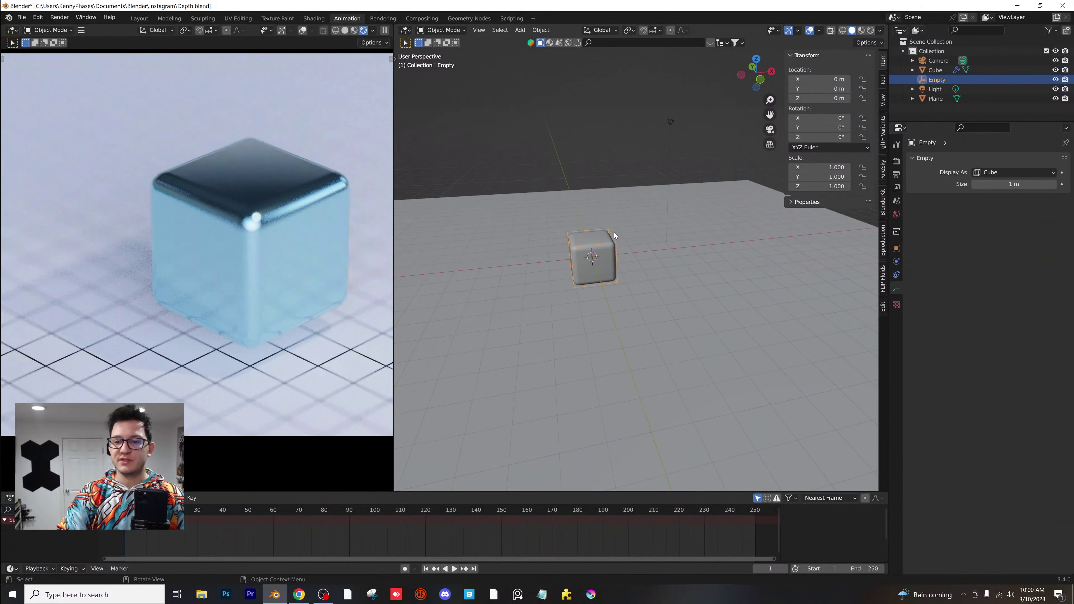
key("s")
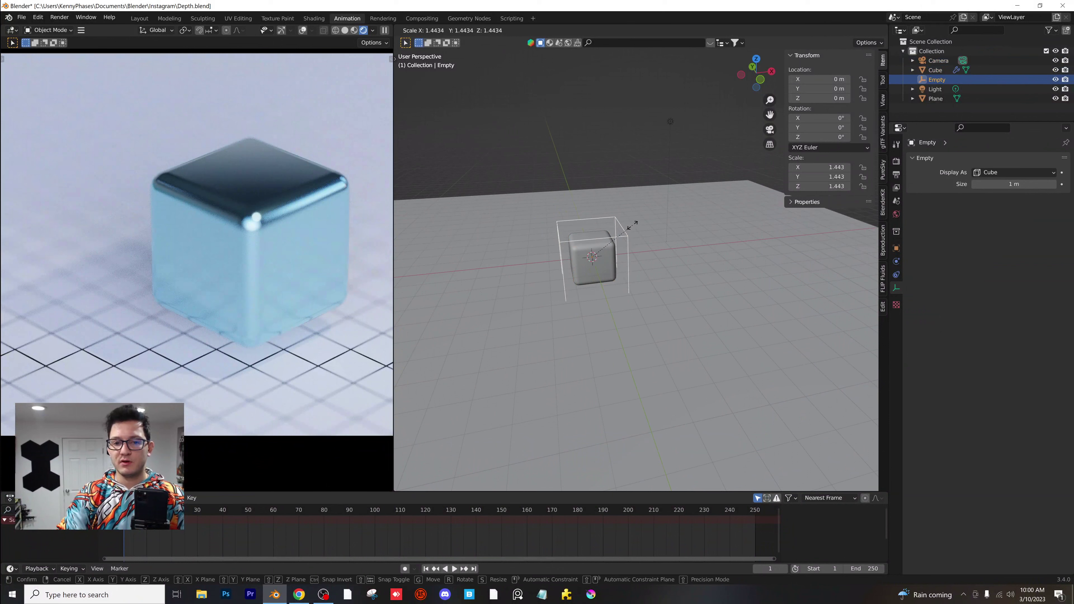
left_click(709, 188)
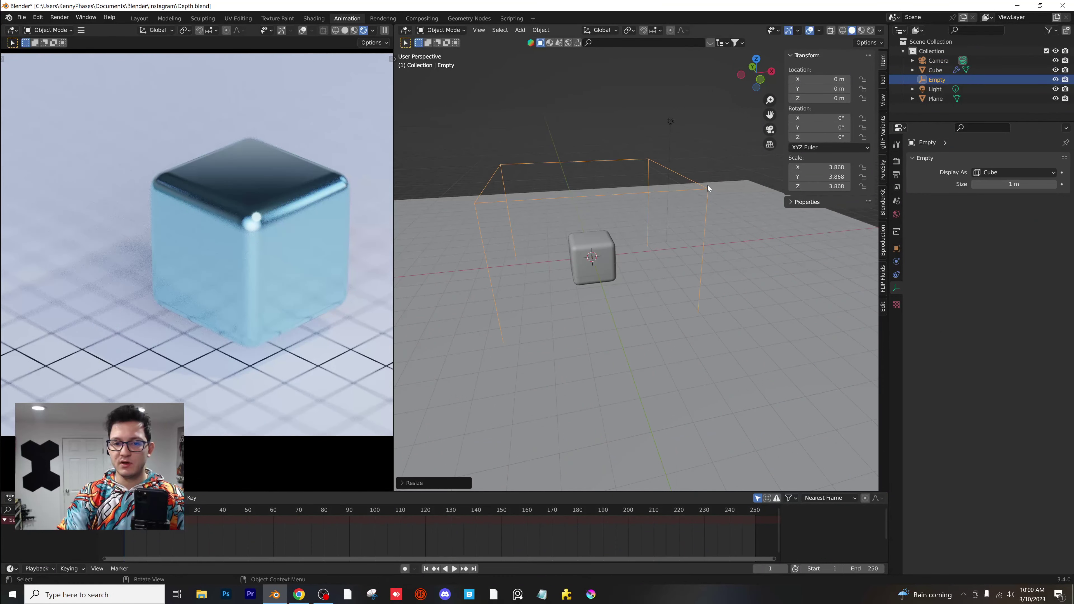
left_click(541, 30)
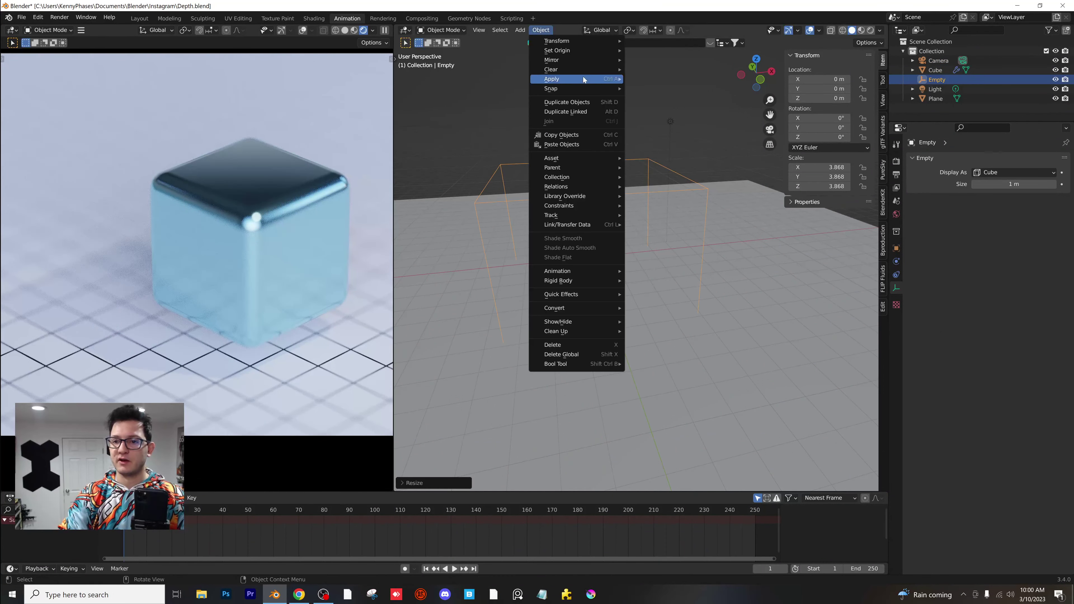
mouse_move(583, 77)
left_click(639, 93)
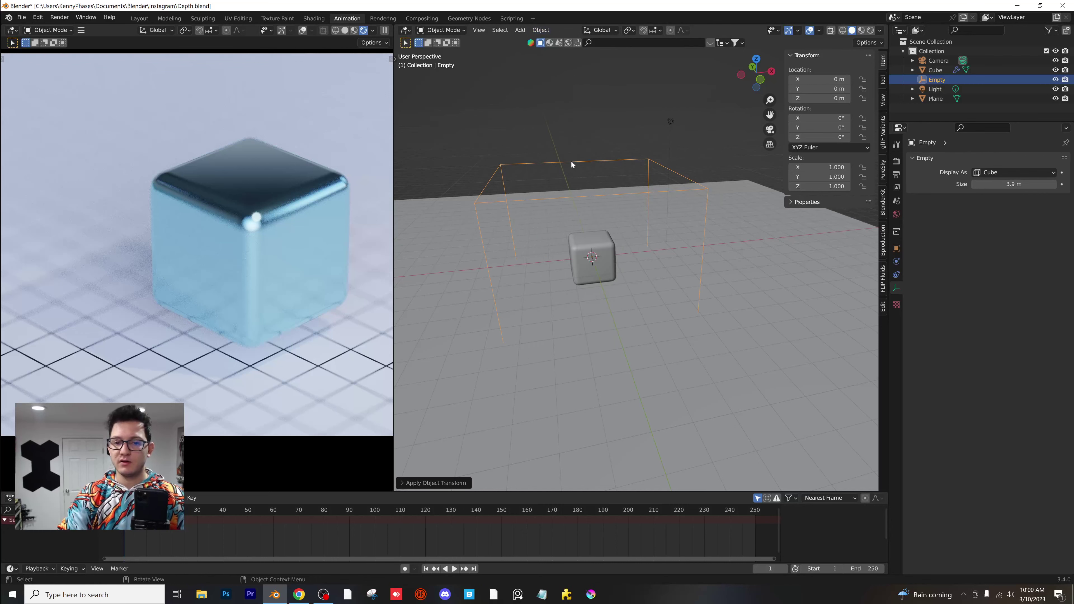
mouse_move(570, 161)
middle_mouse_down()
mouse_move(607, 196)
mouse_move(564, 154)
middle_mouse_up()
middle_click_drag(606, 198, 618, 222)
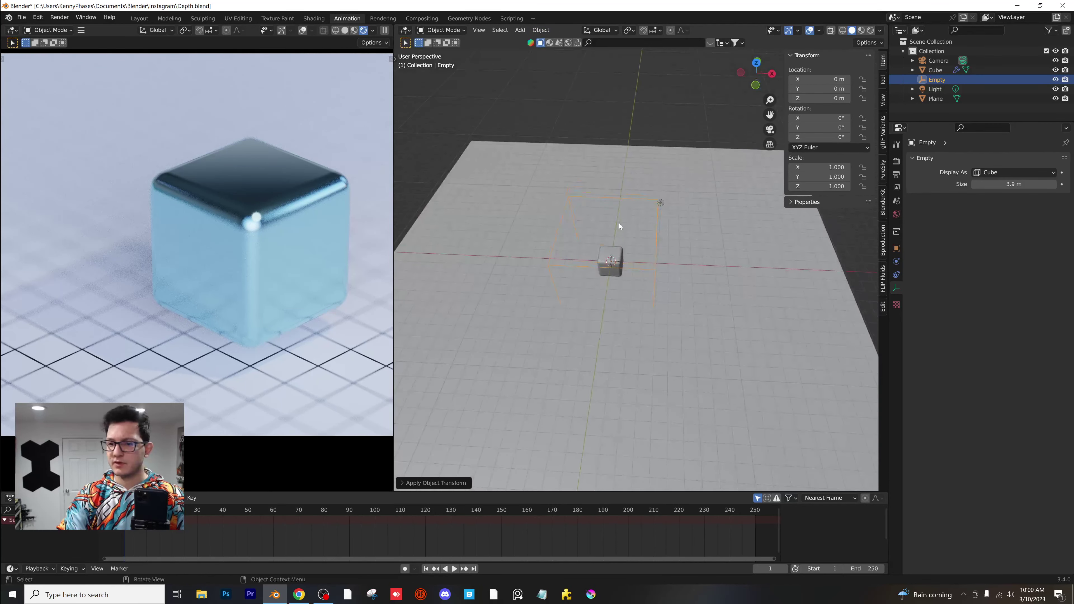
Step: Reassign the Empty as the camera's depth-of-field focus object
left_click(937, 62)
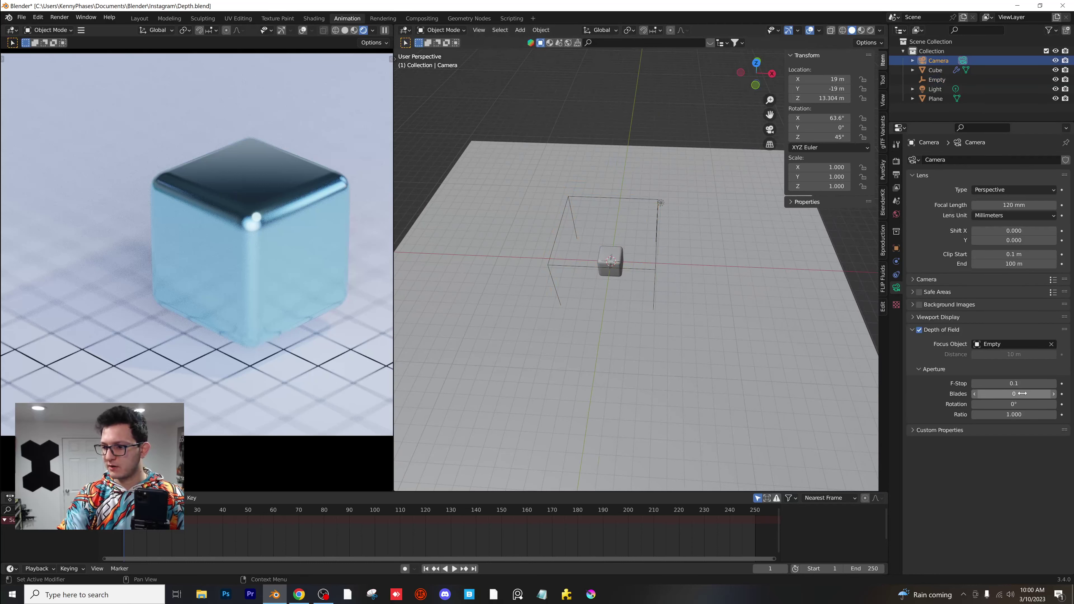
left_click(1049, 345)
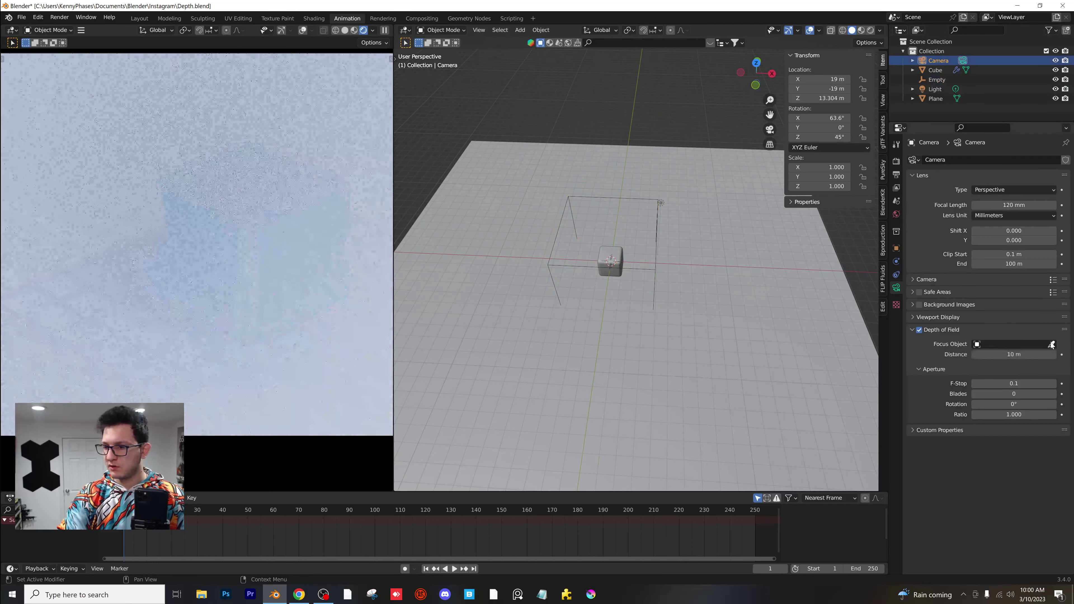
left_click(1050, 343)
left_click(646, 196)
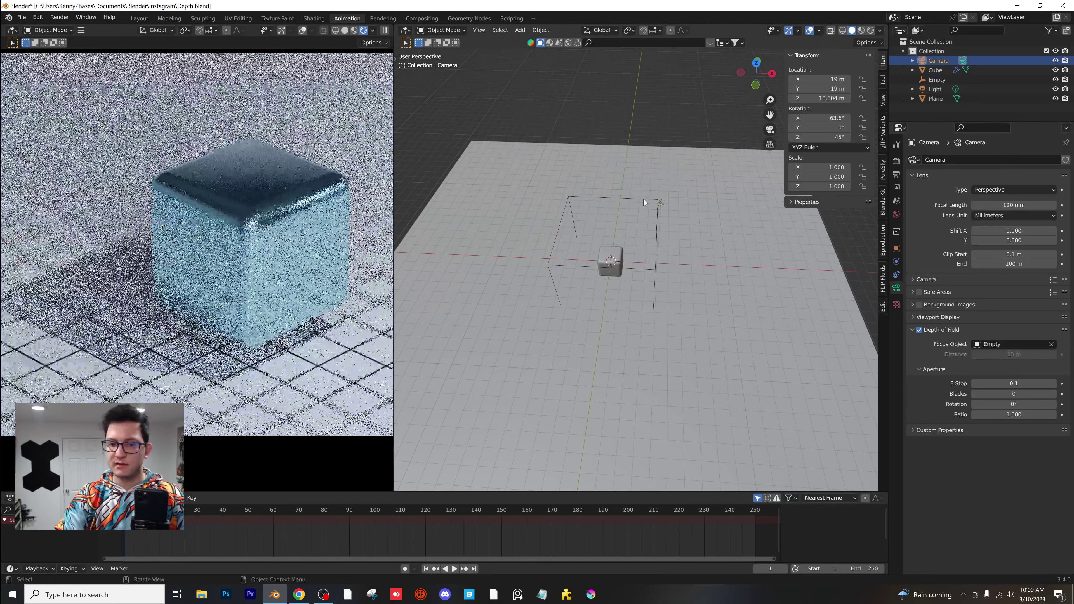
Step: Select the Empty in top view and begin moving it across the floor
left_click(657, 221)
middle_click_drag(656, 222, 659, 255)
scroll(647, 213, "up", 1)
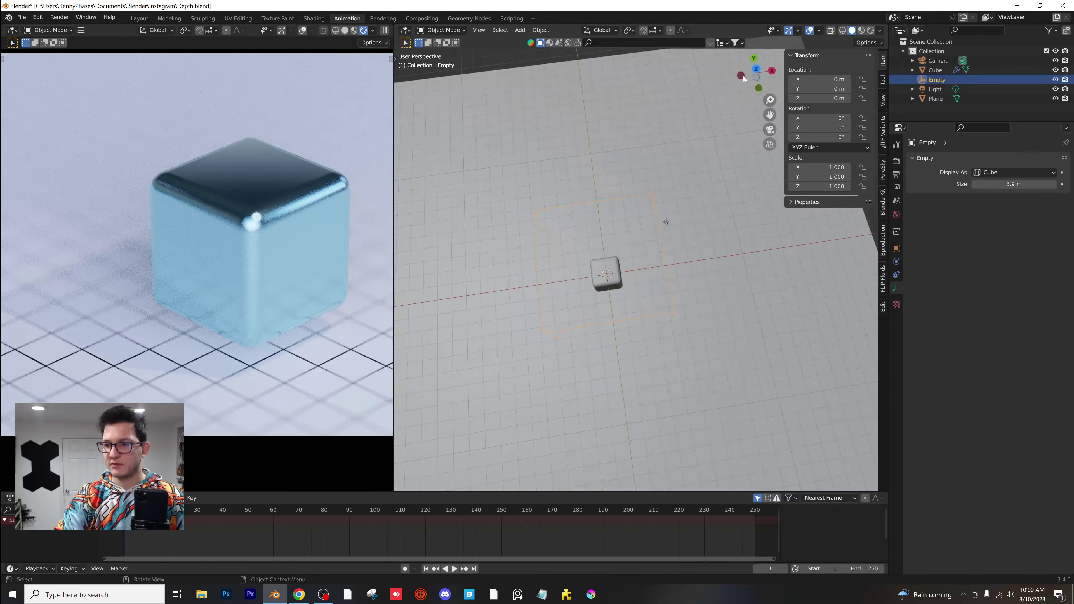
left_click(756, 70)
scroll(582, 352, "down", 3)
key("g")
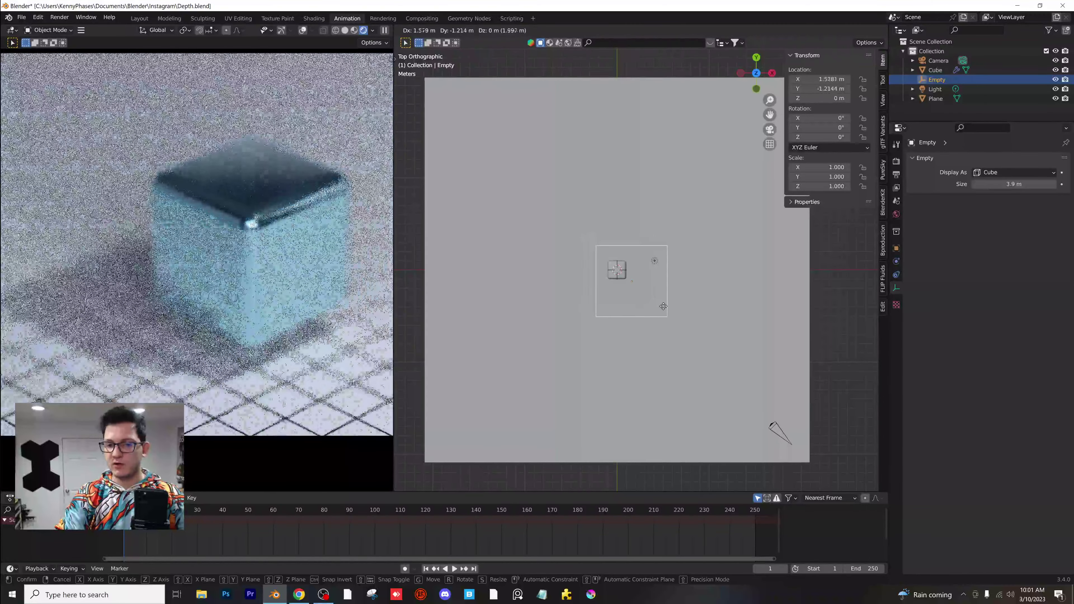
Step: Place the focus Empty near the cube's corner at X 1.0626 m, Y -1.093 m
left_click(648, 300)
scroll(215, 297, "up", 5)
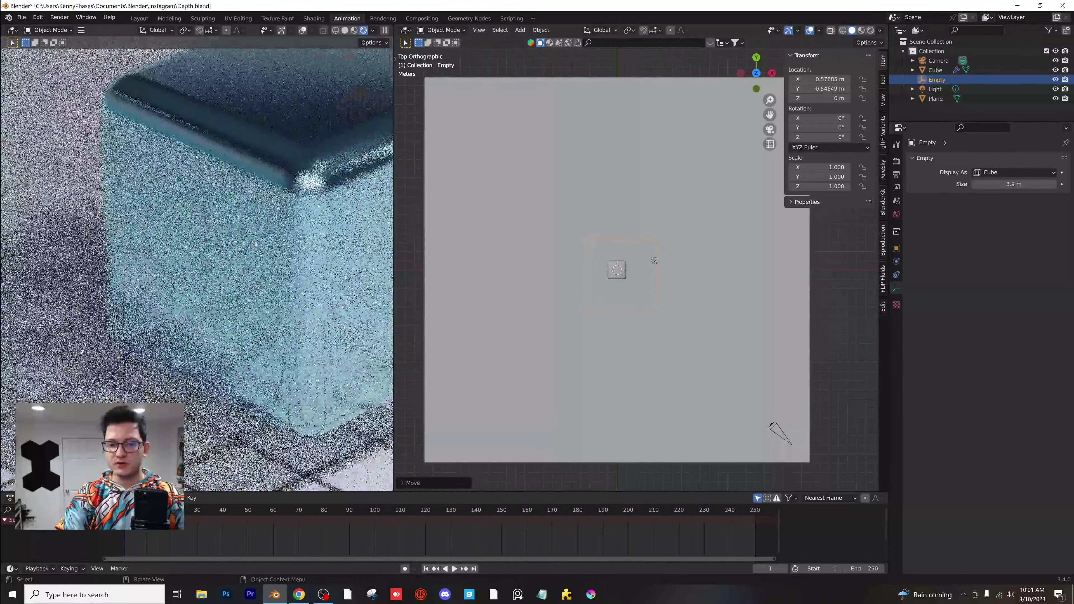
scroll(215, 297, "up", 2)
middle_click_drag(216, 297, 90, 390, "shift")
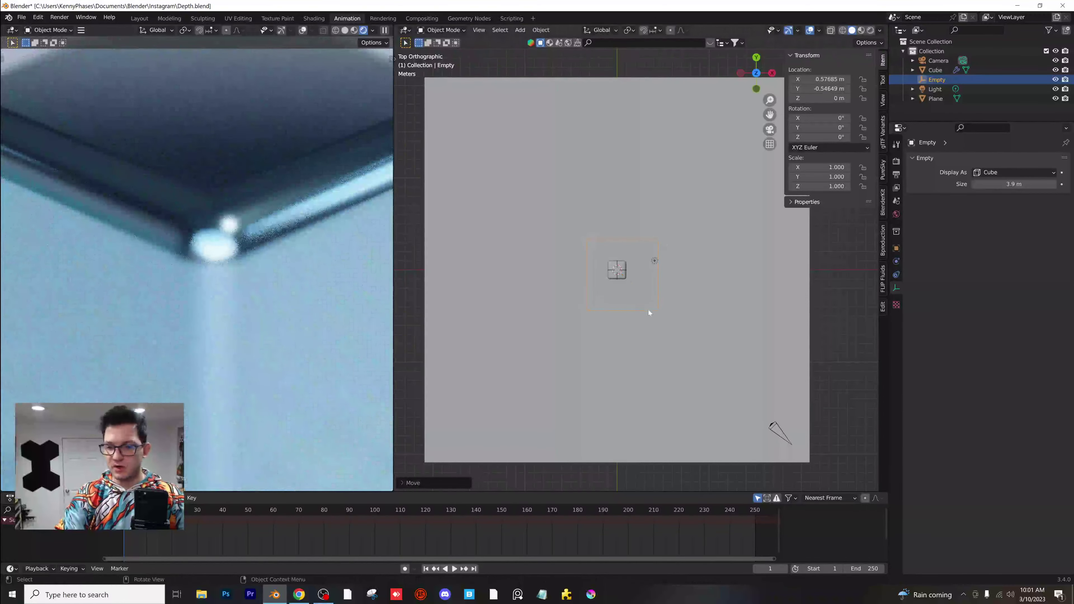
key("g")
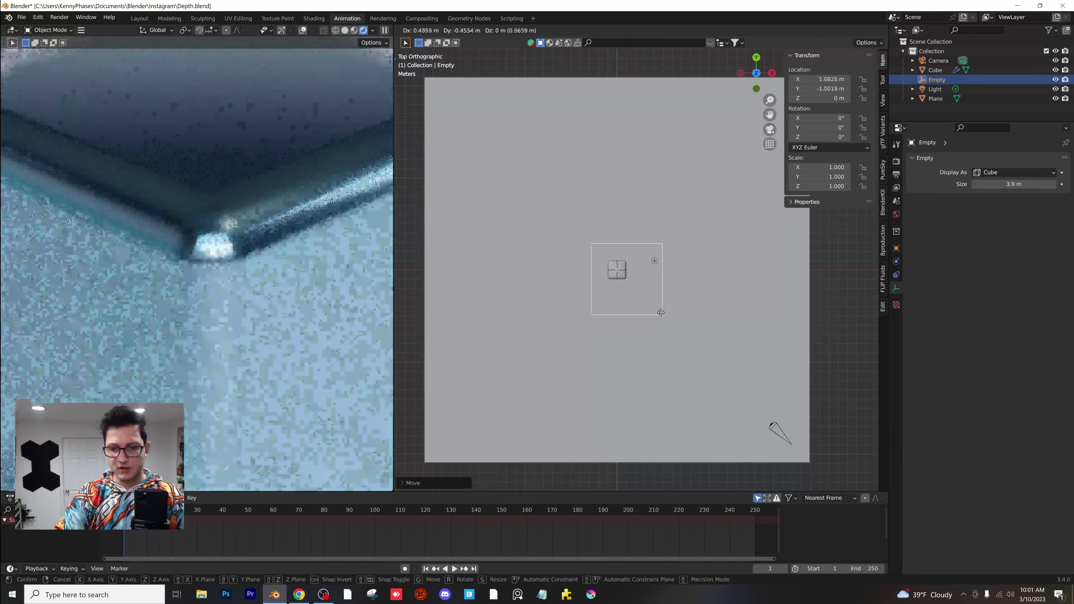
left_click(661, 313)
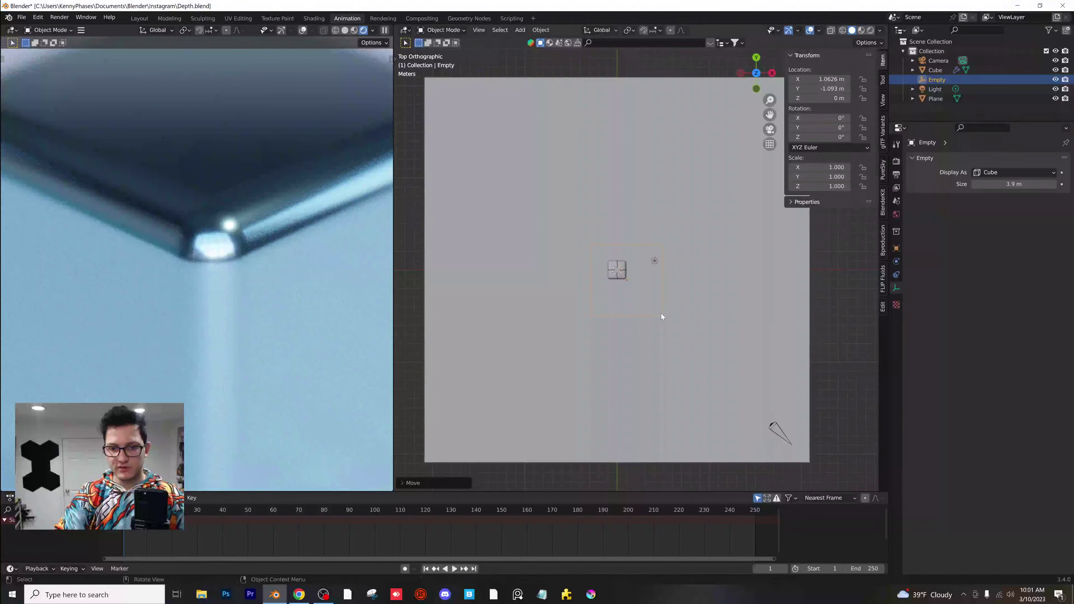
scroll(214, 258, "down", 4)
scroll(277, 303, "down", 1)
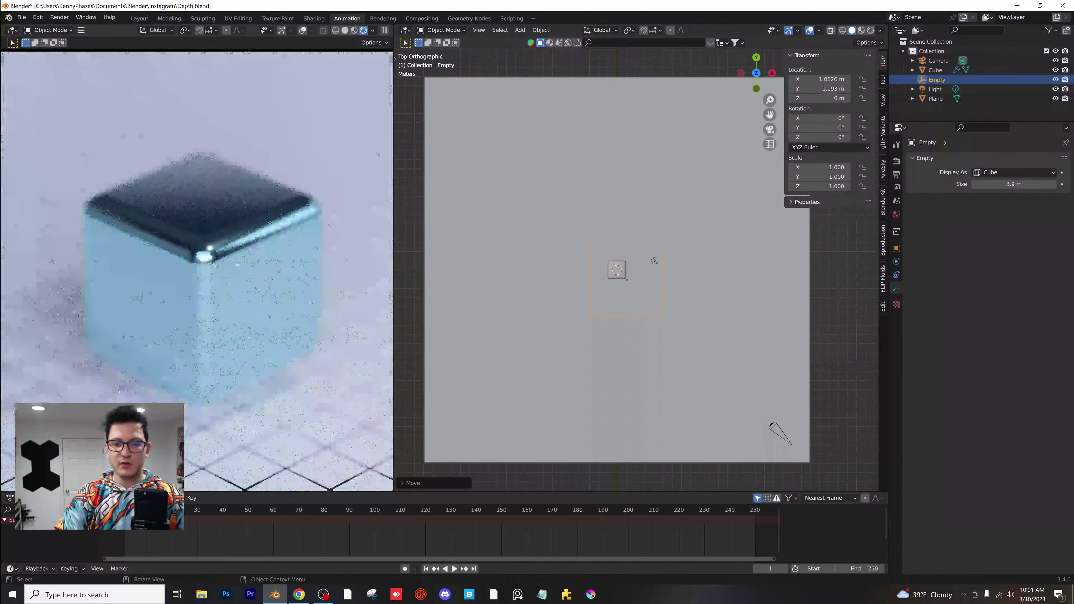
Step: Enter 0.05 for the camera F-Stop, then drag it up to 0.3
left_click(937, 61)
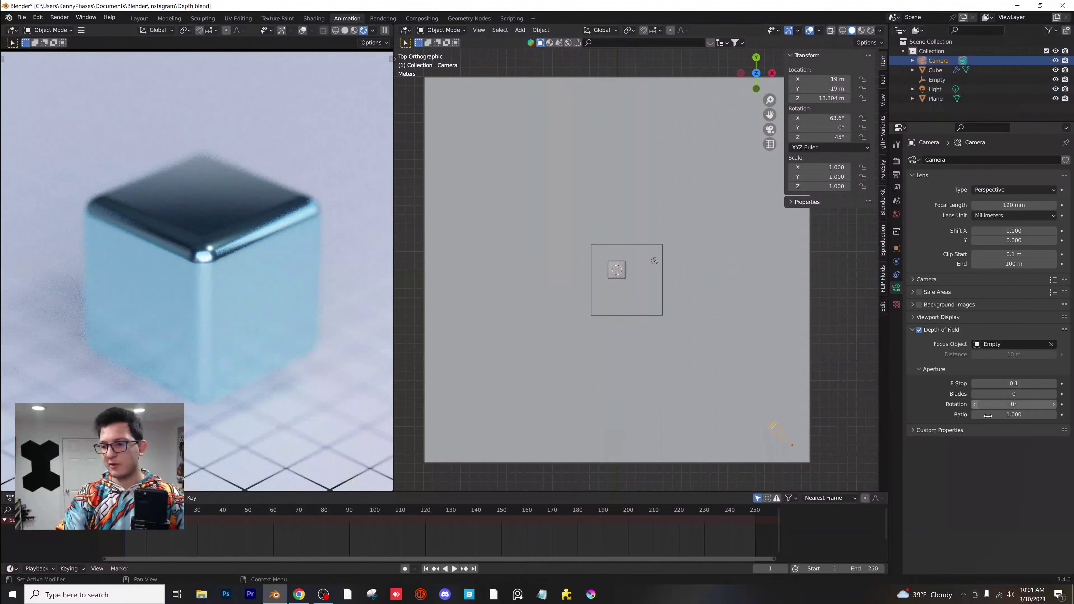
left_click(1029, 386)
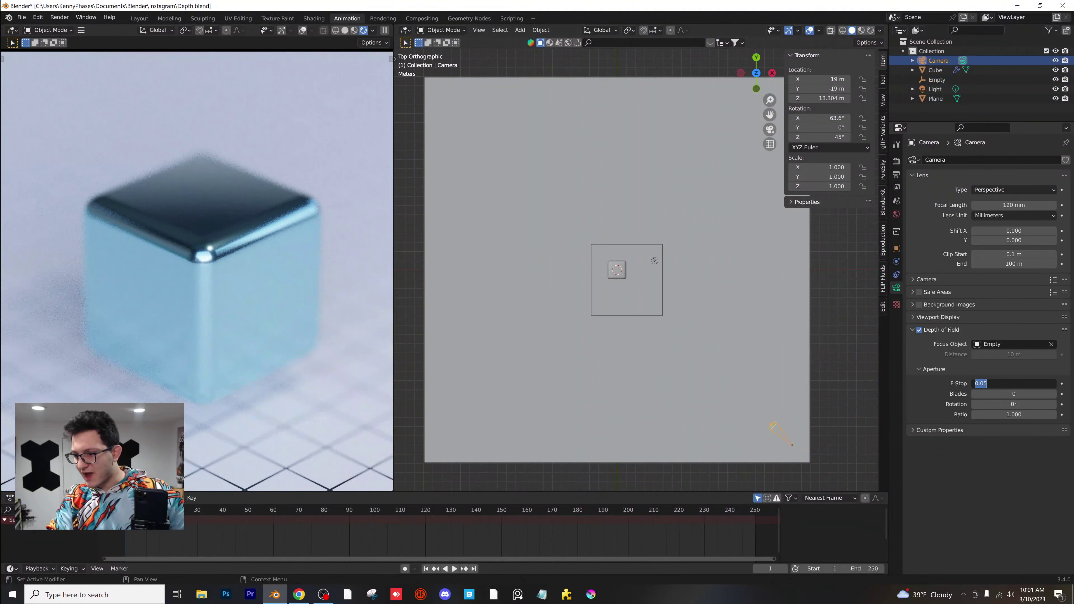
type("0.05")
key("Return")
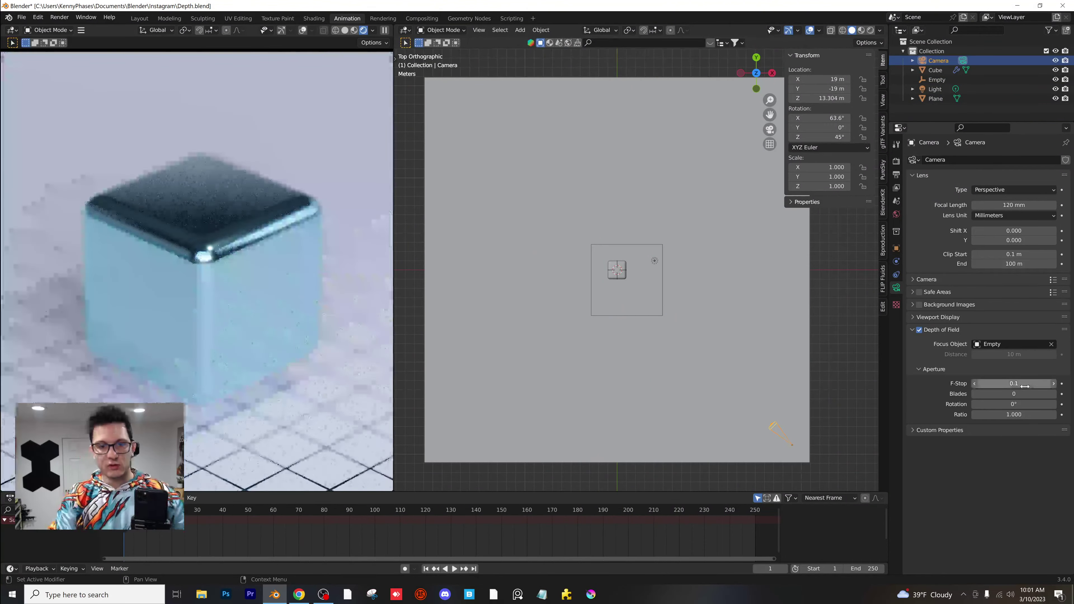
left_click_drag(1002, 385, 1015, 386)
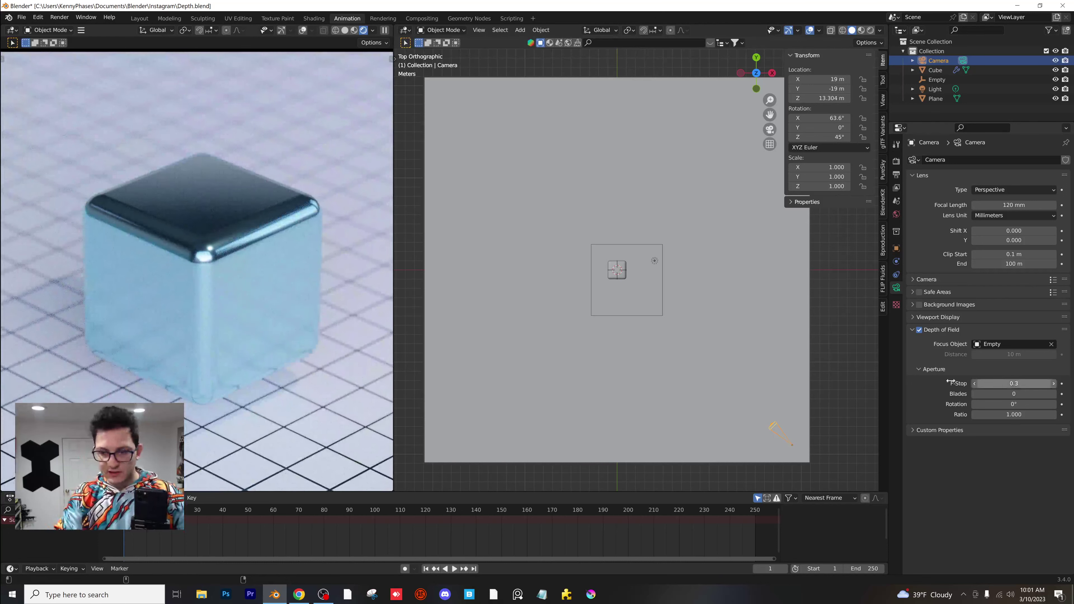
scroll(674, 238, "up", 4)
middle_click_drag(599, 287, 649, 255)
Step: Subdivide the cube's mesh twice in Edit Mode
left_click(649, 254)
left_click(896, 261)
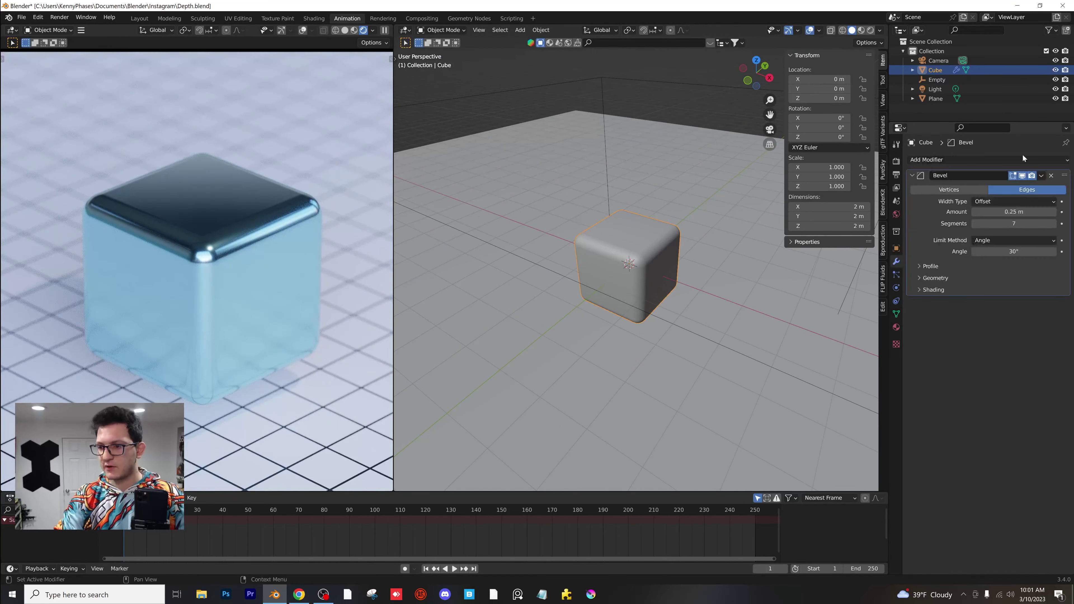
left_click(909, 177)
scroll(589, 250, "up", 1)
key("Tab")
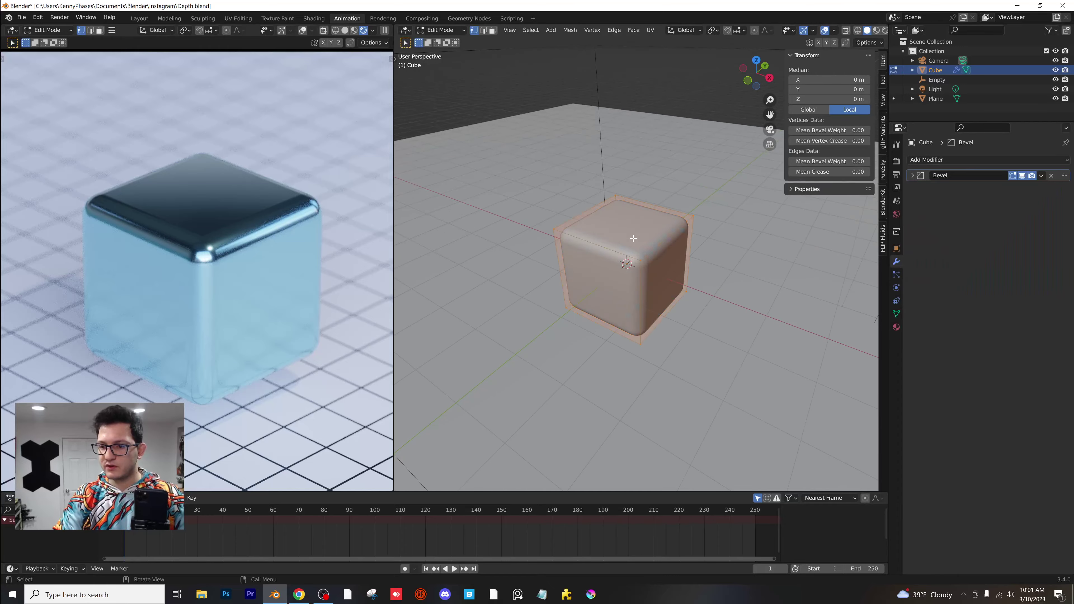
right_click(634, 241)
left_click(634, 240)
right_click(634, 239)
left_click(633, 239)
key("Tab")
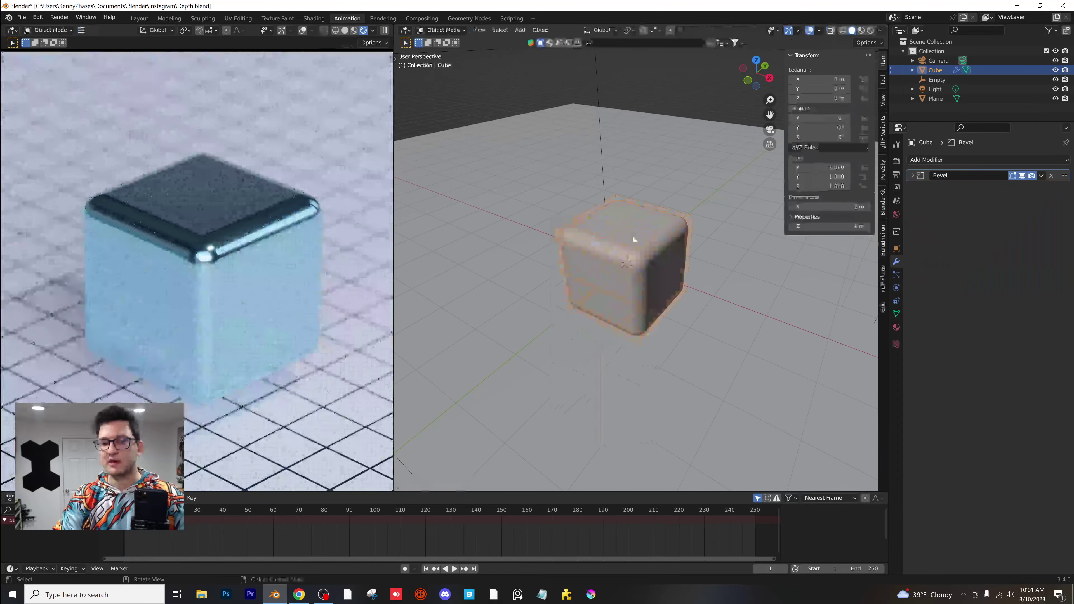
Step: Add a Displace modifier above Bevel with a new Clouds texture
left_click(970, 160)
left_click(964, 220)
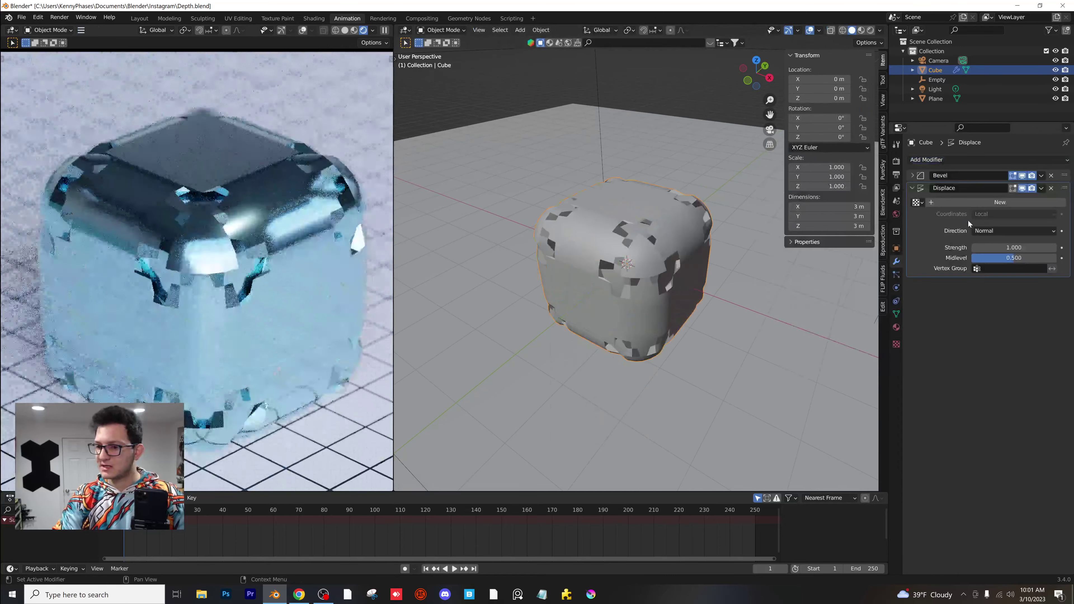
left_click_drag(1064, 188, 1064, 170)
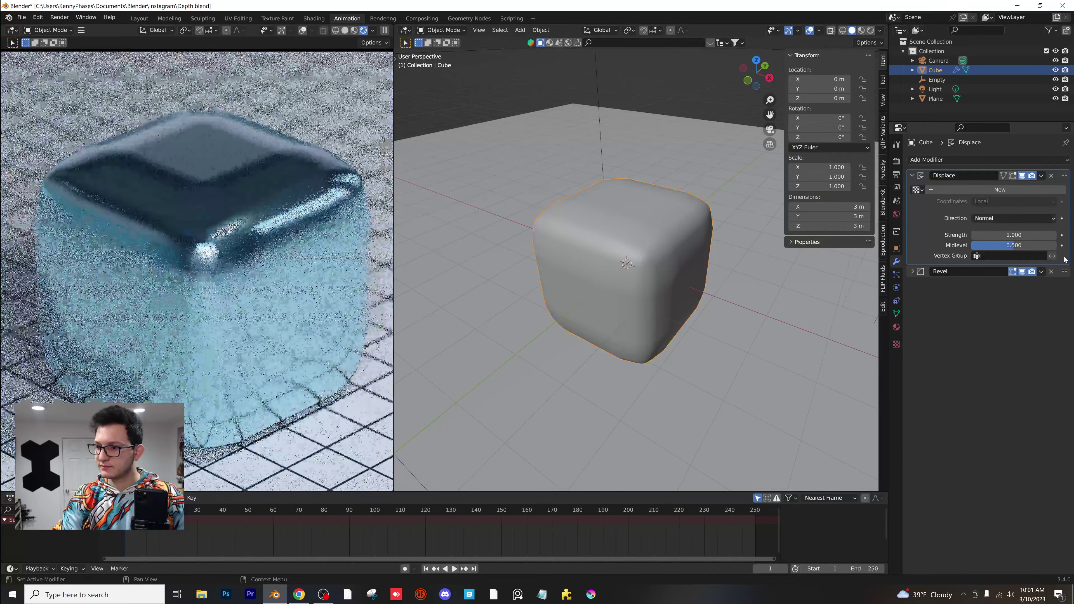
left_click(989, 189)
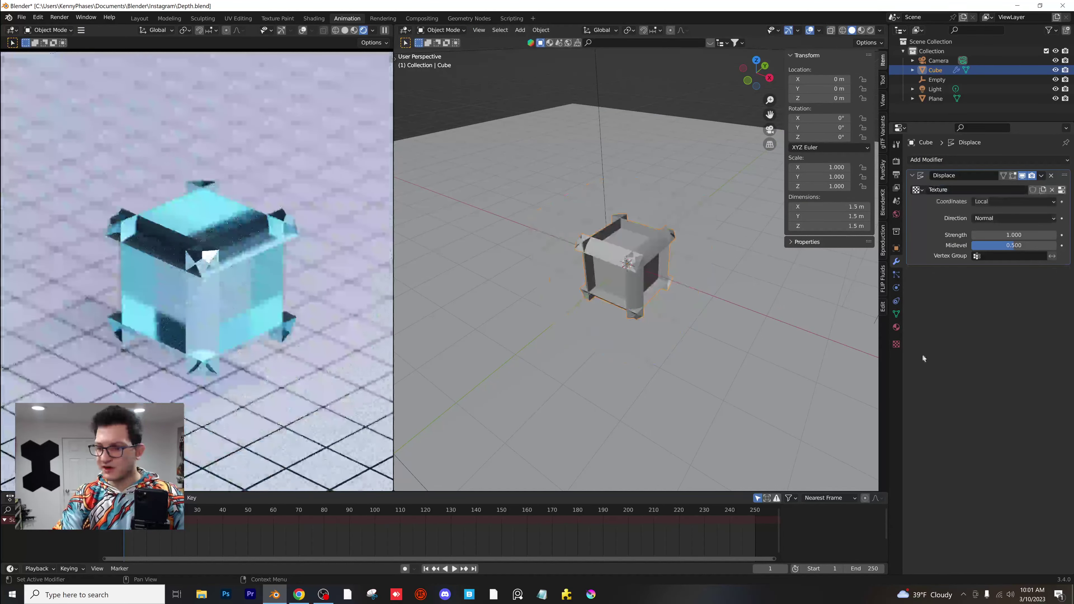
left_click(896, 345)
left_click(985, 188)
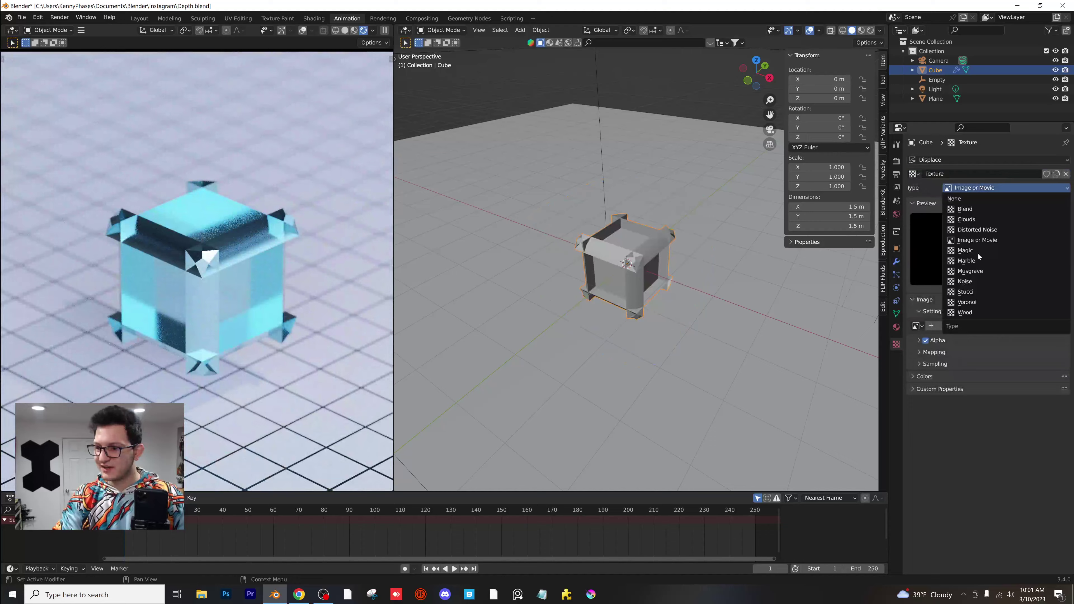
left_click(980, 220)
Step: Add a Subdivision modifier after Displace and raise Displace strength to 3.5
left_click(896, 261)
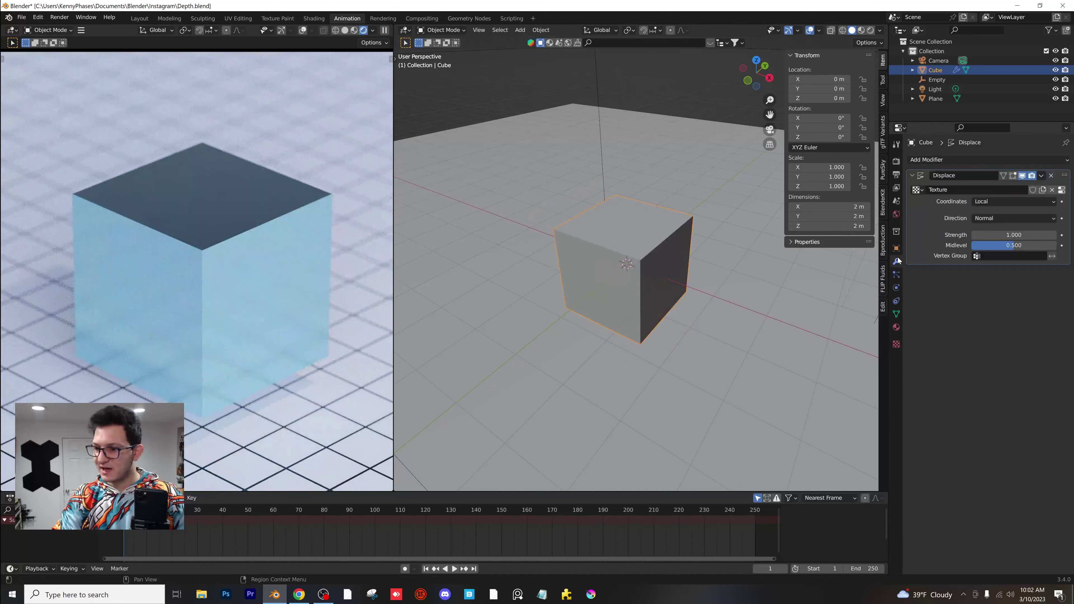
left_click(965, 161)
left_click(858, 328)
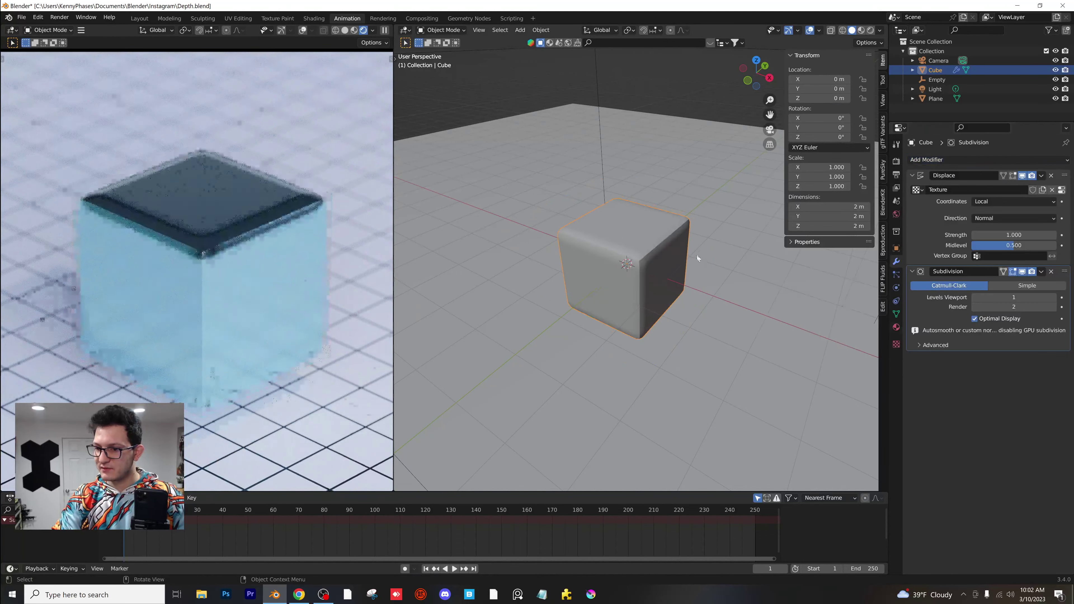
scroll(689, 256, "up", 3)
left_click_drag(1014, 236, 1025, 236)
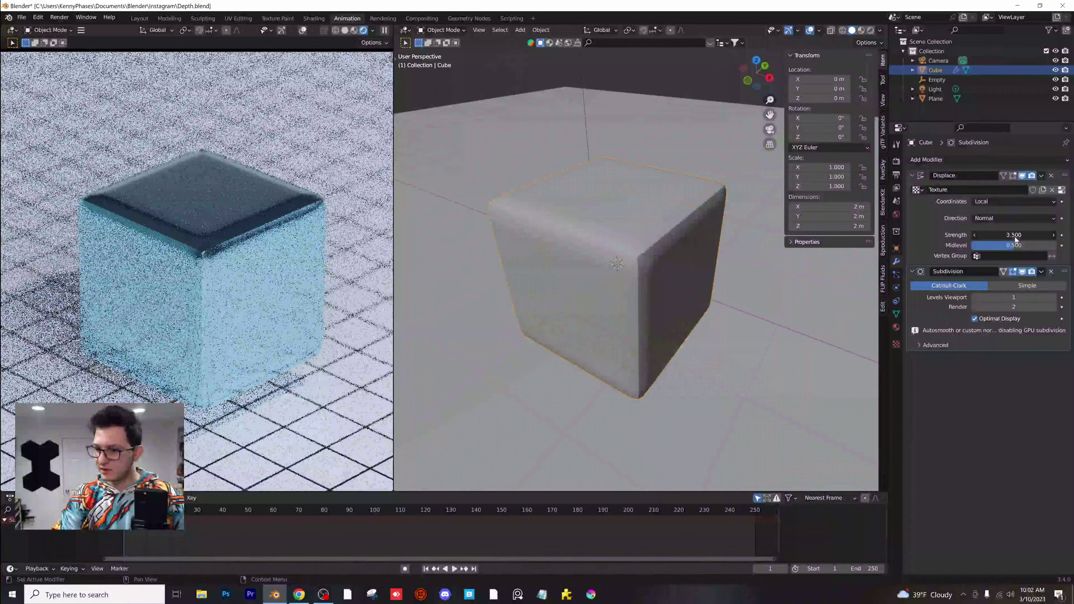
key("Tab")
Step: Switch the displacement texture to Marble and raise the Displace Midlevel to 0.806
right_click(682, 228)
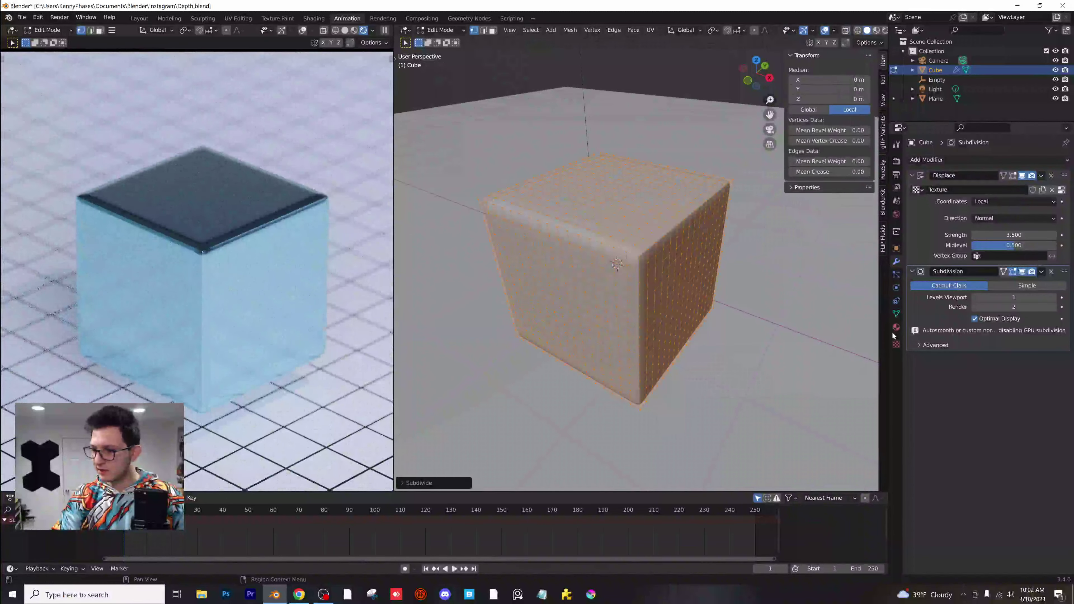
left_click(896, 344)
left_click(1001, 188)
left_click(994, 259)
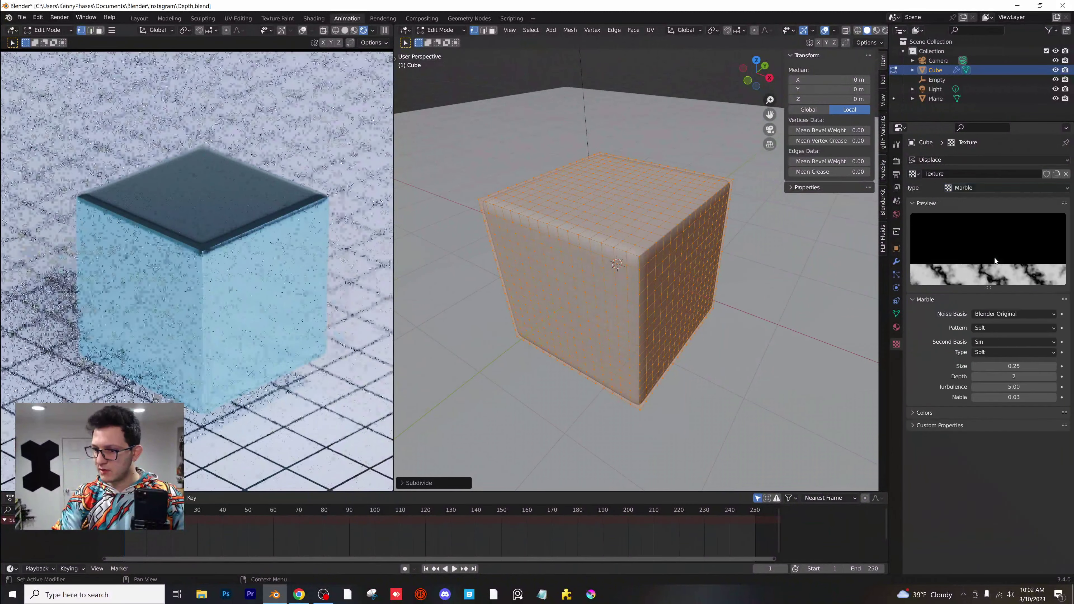
middle_click_drag(676, 280, 664, 277)
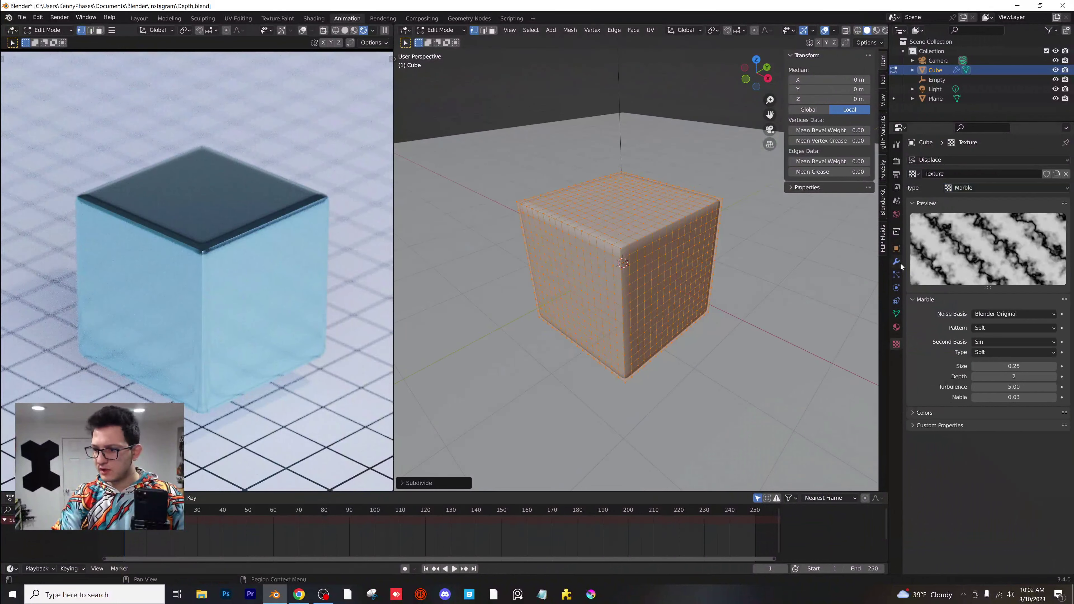
left_click(896, 261)
left_click_drag(1014, 245, 1039, 245)
scroll(671, 233, "up", 2)
middle_click_drag(671, 233, 703, 234)
scroll(673, 229, "up", 1)
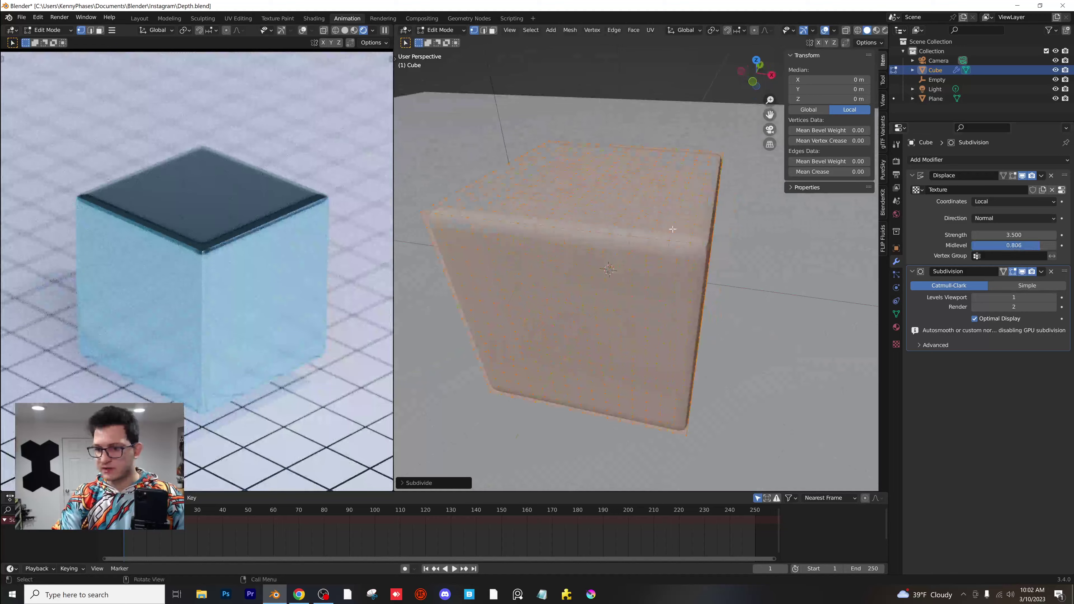
Step: Pull face patches outward: top raised along Z, front along Y, and the right face
left_click(635, 191)
key("g")
key("z")
key("super")
left_click(623, 173)
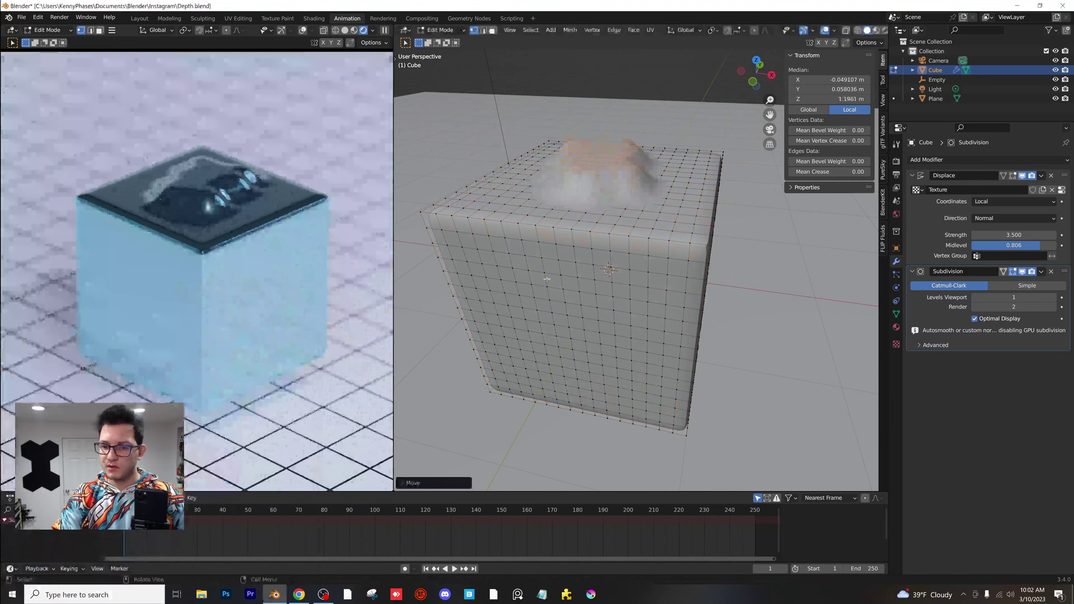
right_click_drag(615, 305, 619, 355, "ctrl")
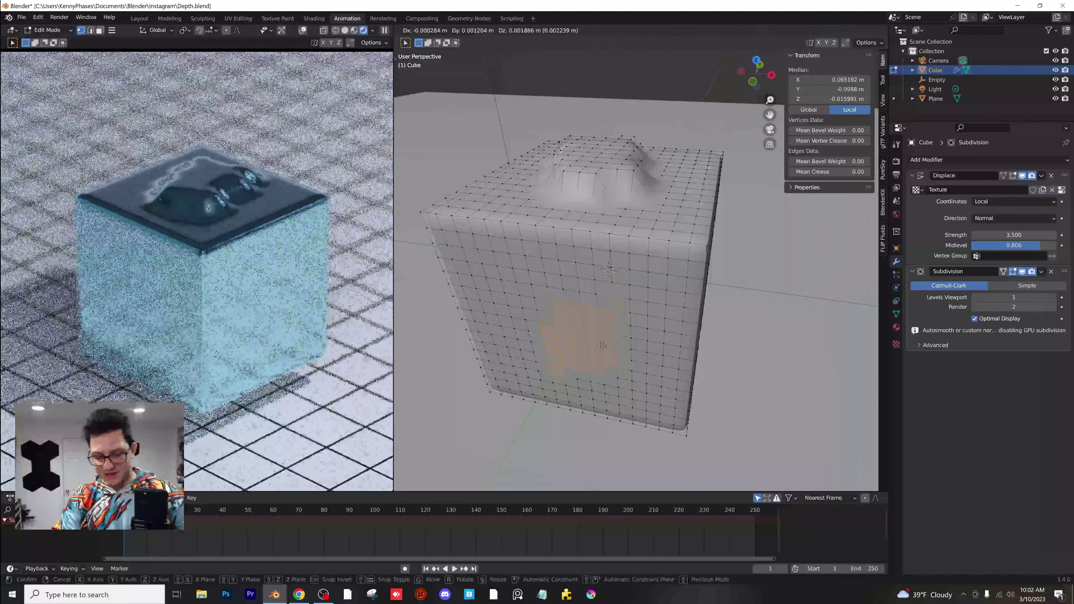
key("g")
key("y")
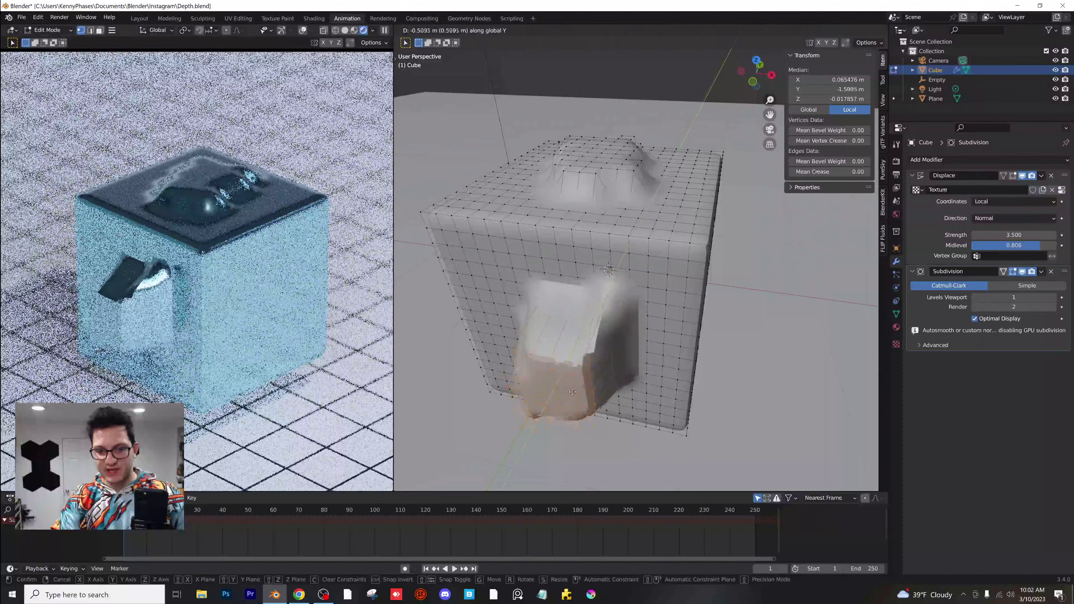
left_click(613, 369)
middle_click_drag(613, 370, 528, 372)
left_click(689, 296)
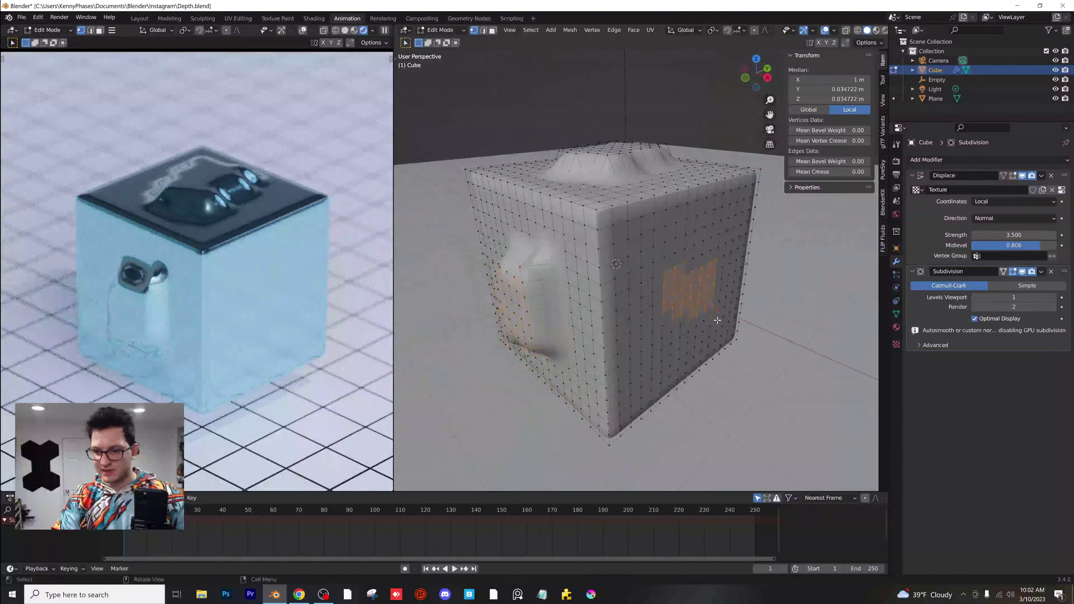
key("g")
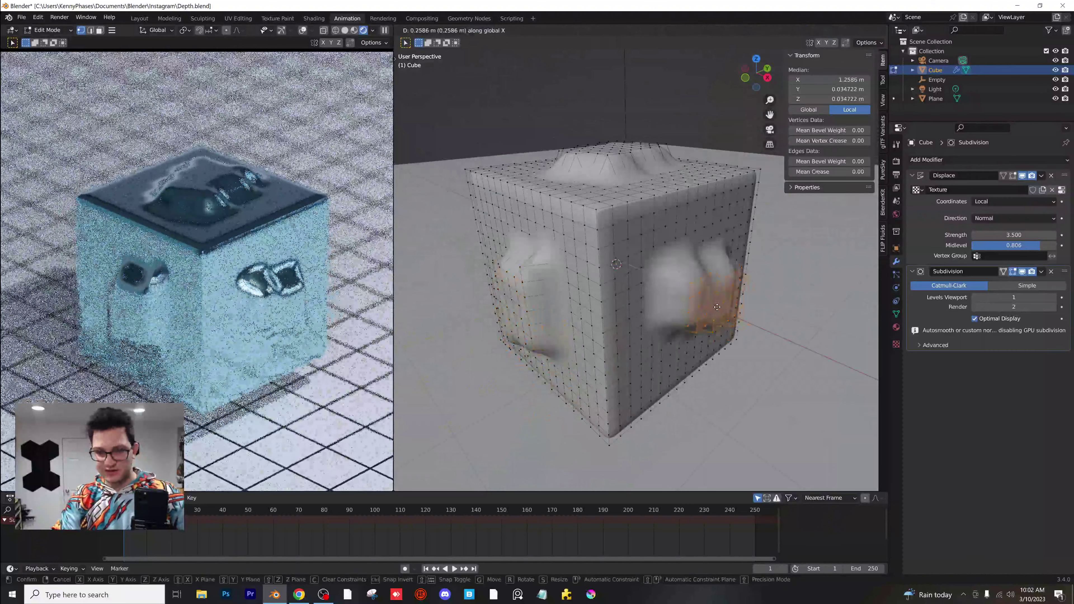
left_click(710, 296)
Step: Drag the left, near and right top-corner vertices up and outward
left_click_drag(454, 158, 511, 213)
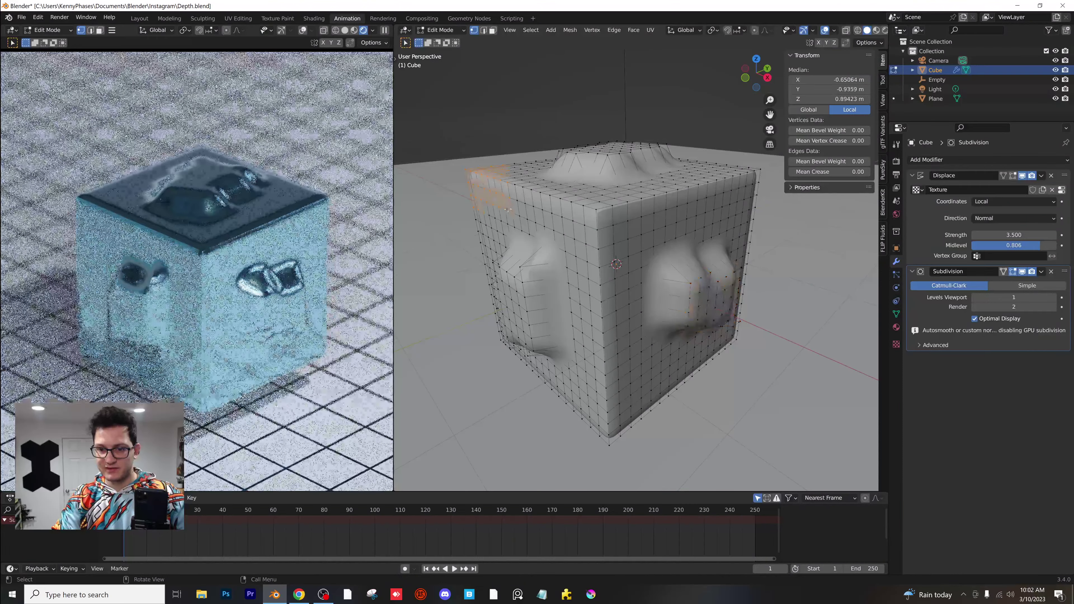
key("g")
left_click(496, 194)
left_click_drag(578, 182, 618, 239)
mouse_move(619, 240)
middle_mouse_down()
mouse_move(677, 241)
mouse_move(608, 224)
middle_mouse_up()
key("g")
left_click(714, 230)
left_click_drag(712, 187, 769, 242)
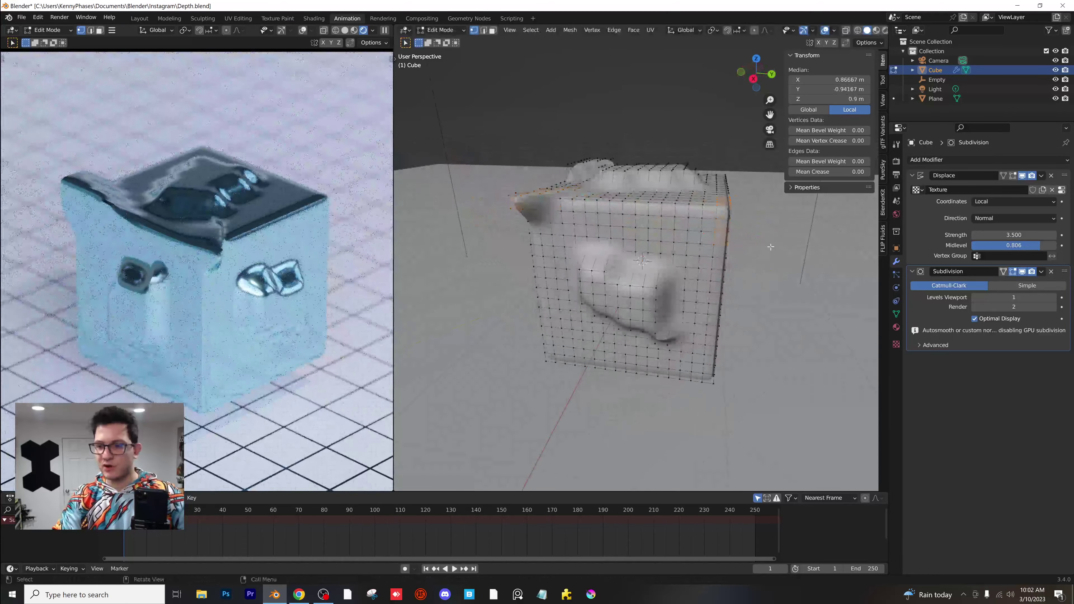
key("g")
left_click(797, 233)
Step: Pull the back top corner and bottom corner outward, then return to Object Mode
middle_click_drag(647, 256, 676, 292)
left_click_drag(603, 146, 670, 199)
key("g")
left_click(654, 233)
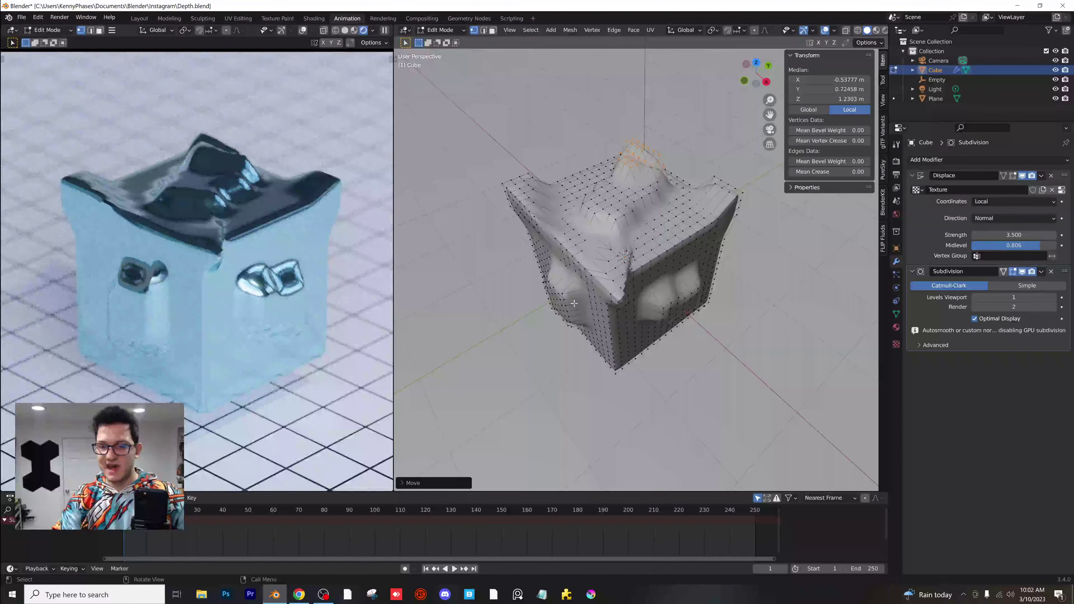
left_click_drag(589, 324, 639, 378)
middle_click_drag(625, 355, 600, 334)
key("g")
left_click(592, 339)
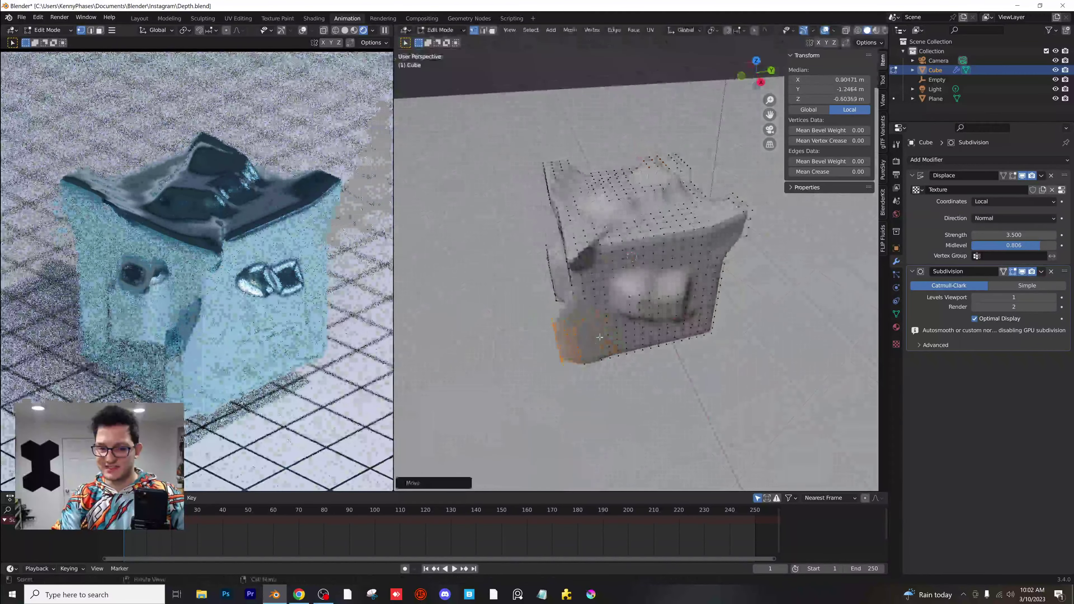
key("Tab")
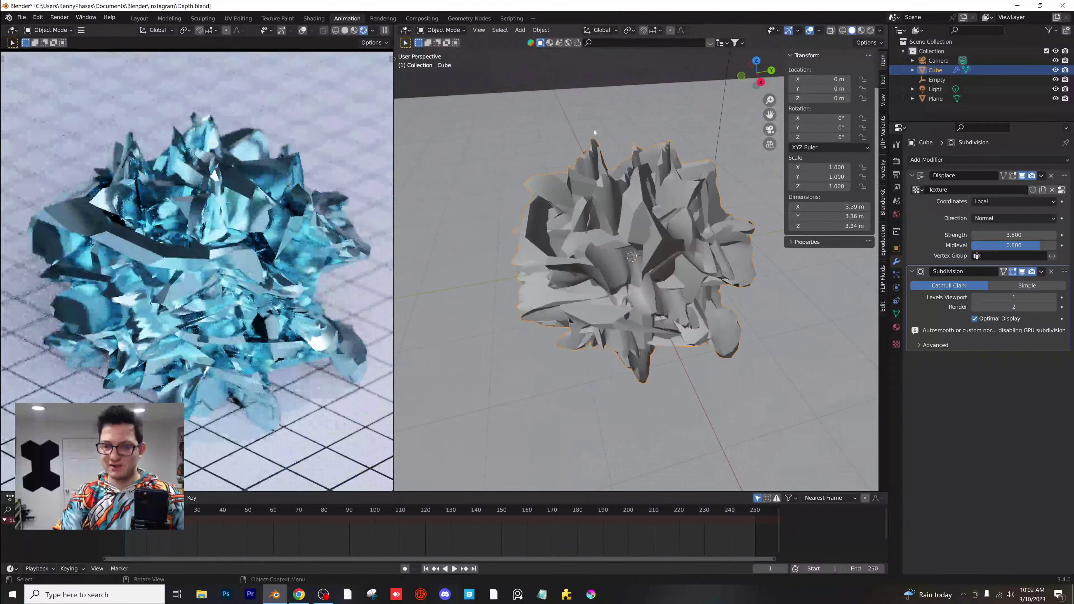
Step: Raise the viewport subdivision level to 3 and lower the Displace strength to 2.940
left_click(1052, 298)
left_click(1053, 298)
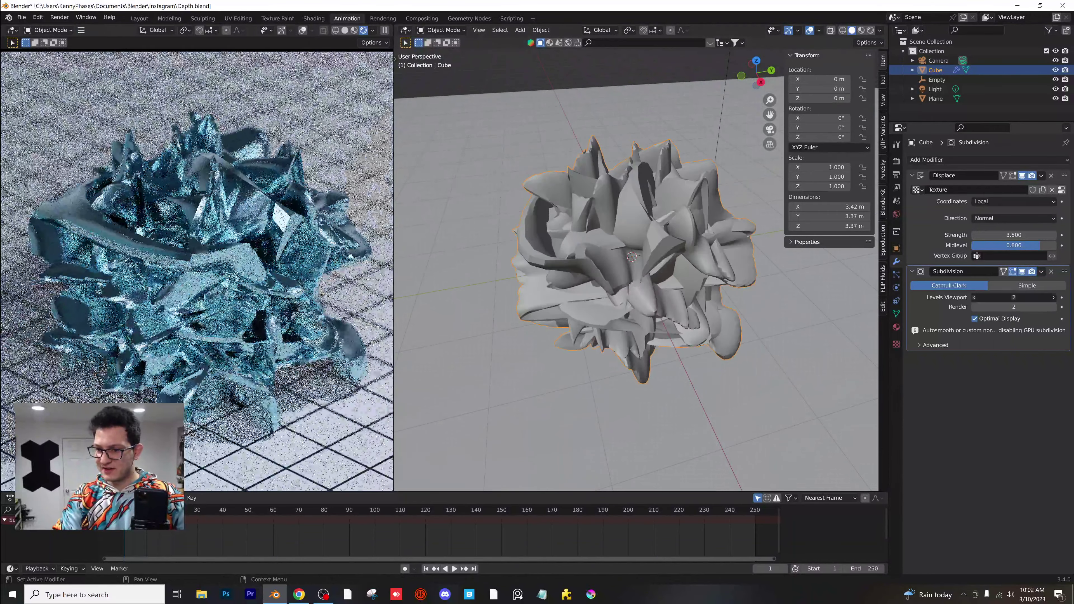
left_click_drag(1021, 235, 989, 234)
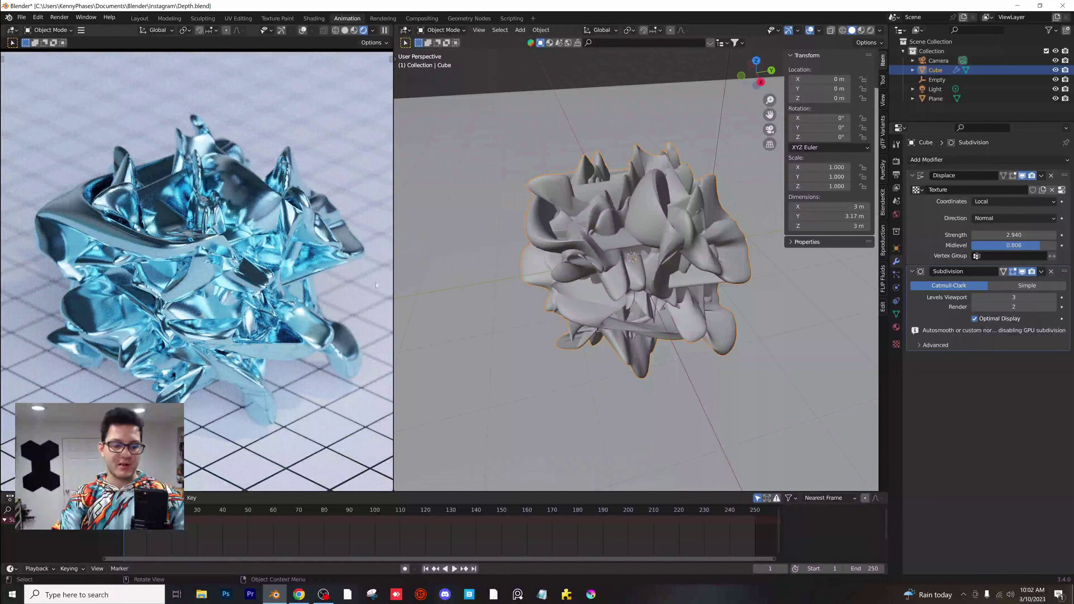
Step: Look through the scene camera with the frame fitted to the viewport, then select the Camera
left_click(603, 74)
key("KP_0")
key("Home")
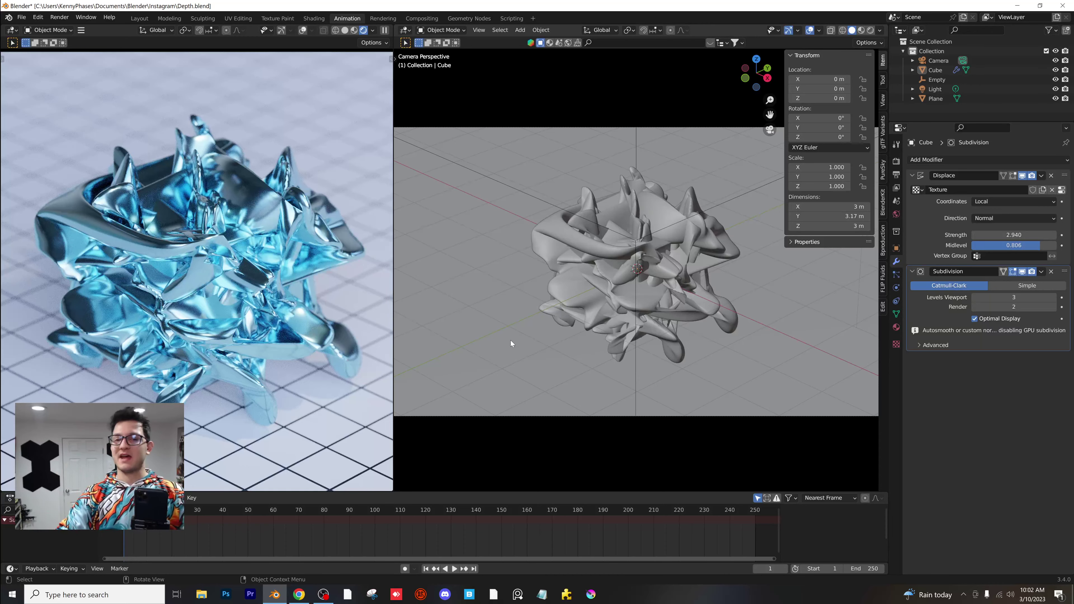
middle_click_drag(307, 261, 384, 272)
left_click(938, 60)
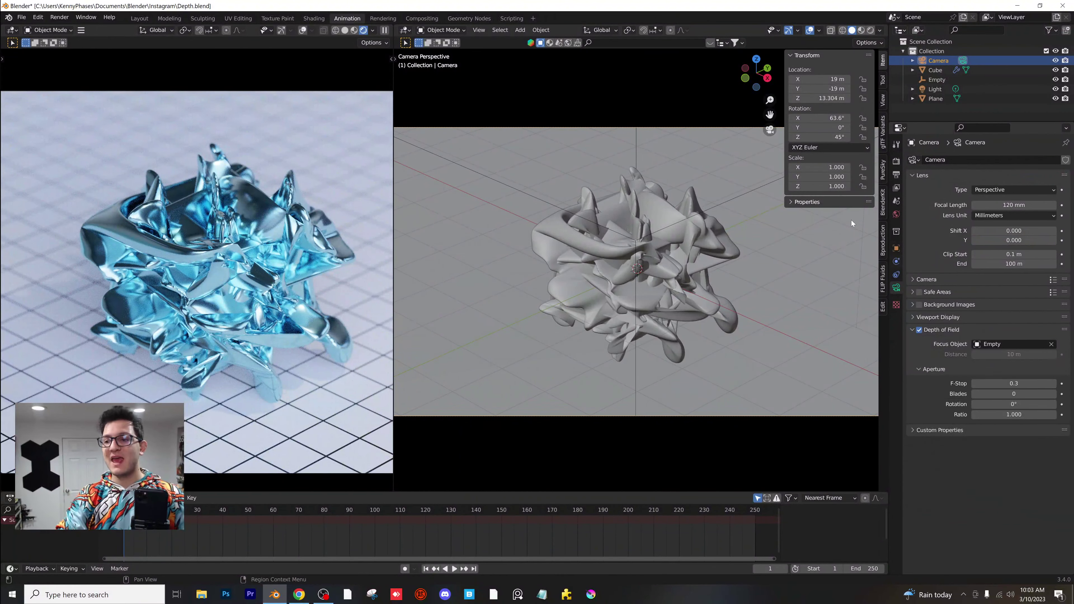
Step: Set the camera's Aperture F-Stop to 0.1
left_click(1002, 369)
left_click(1019, 384)
type("0.26")
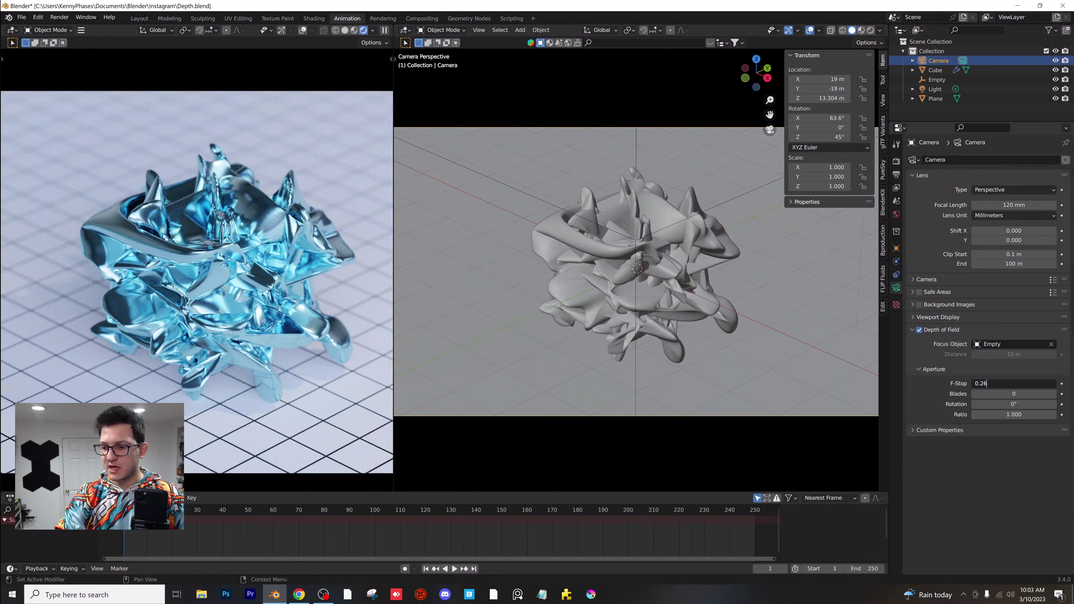
key("Return")
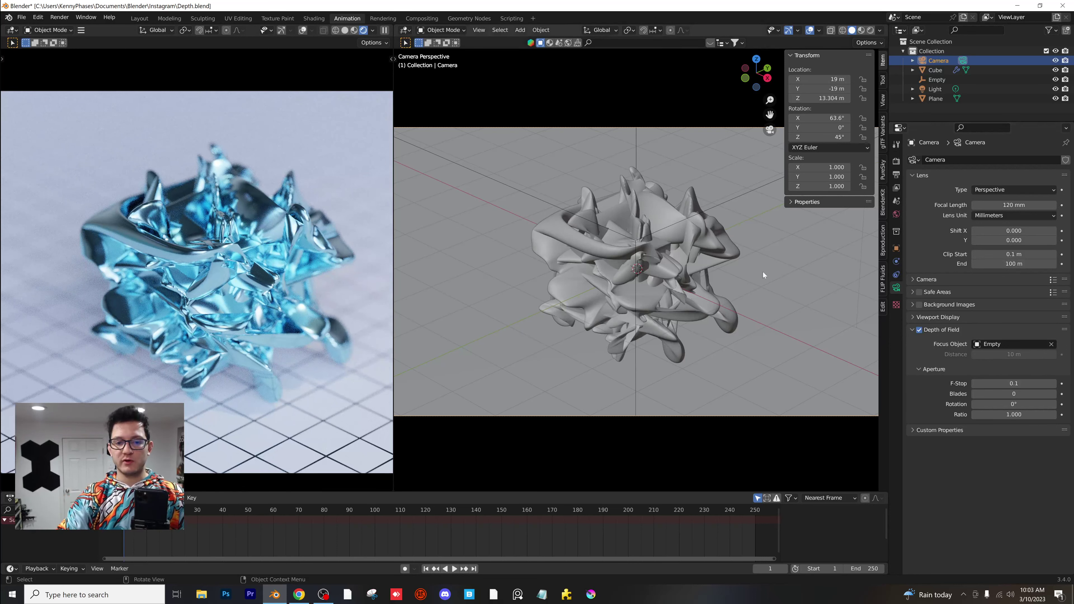
Step: Toggle depth of field off and back on to compare, then save Depth.blend
left_click(919, 330)
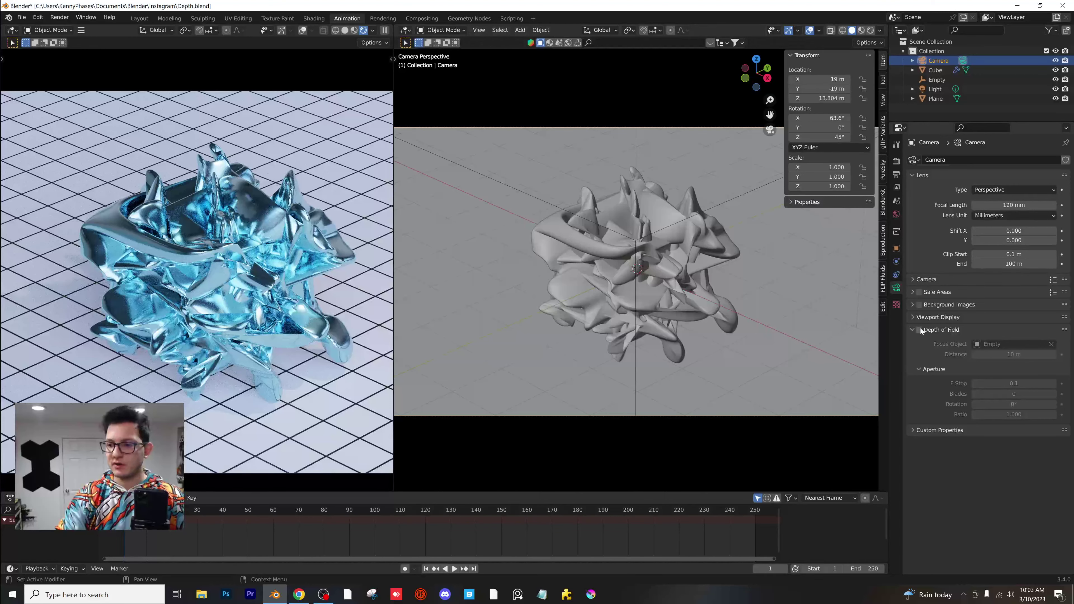
left_click(920, 330)
scroll(277, 253, "down", 4)
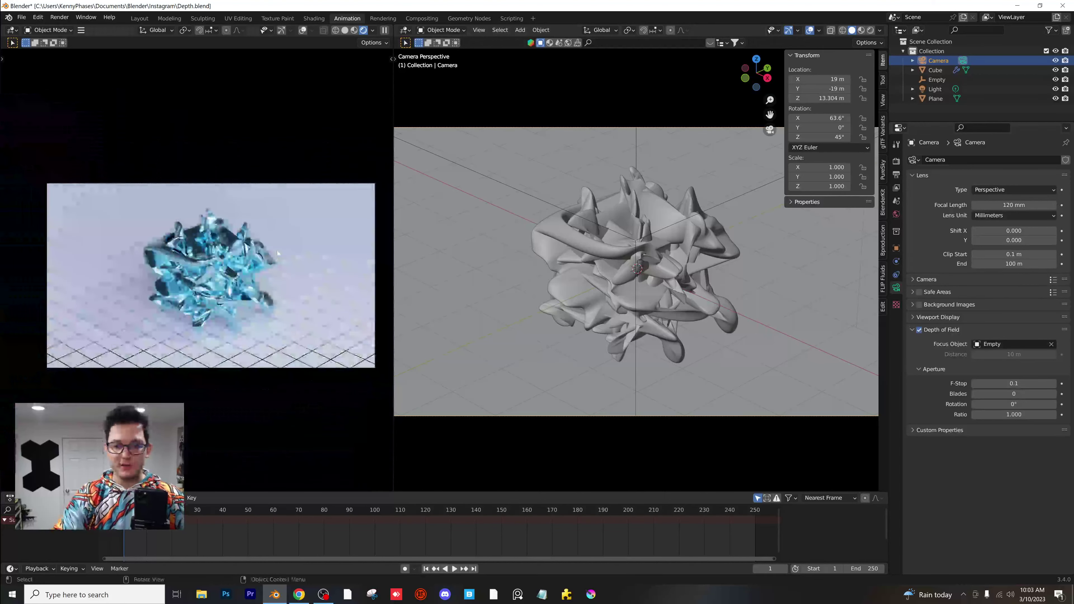
scroll(278, 253, "up", 2)
key("ctrl+s")
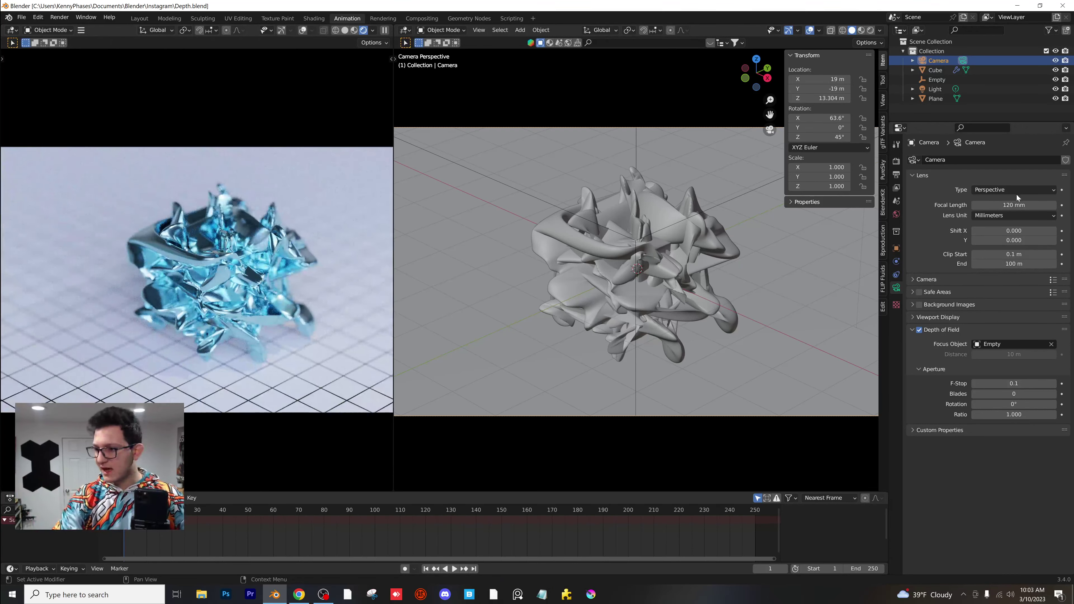
Step: Make the camera Orthographic (scale 7.314) and widen the rendered preview area
left_click(1012, 190)
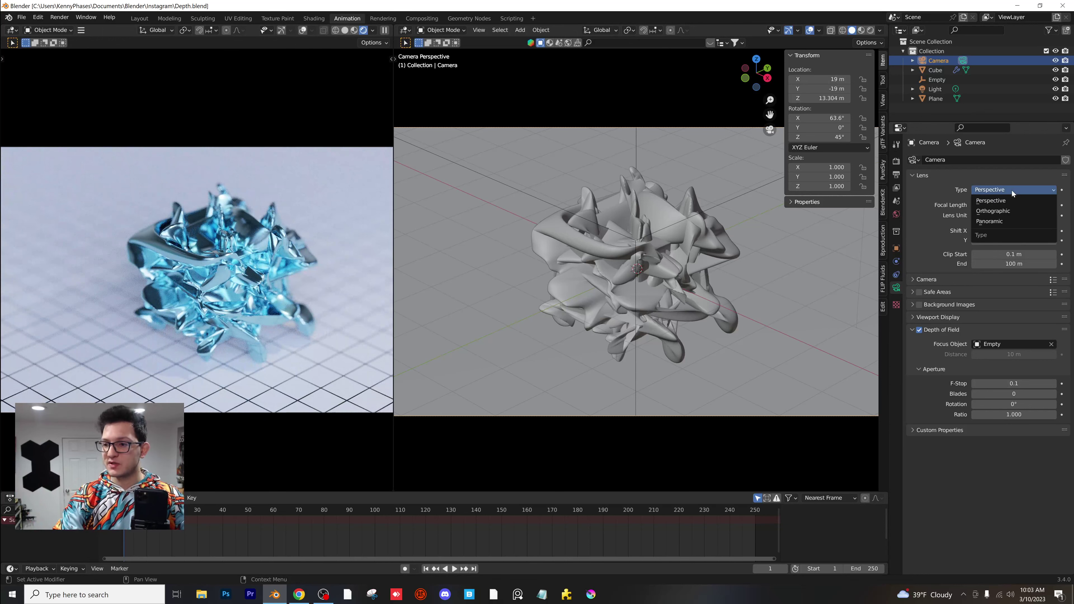
left_click(1004, 208)
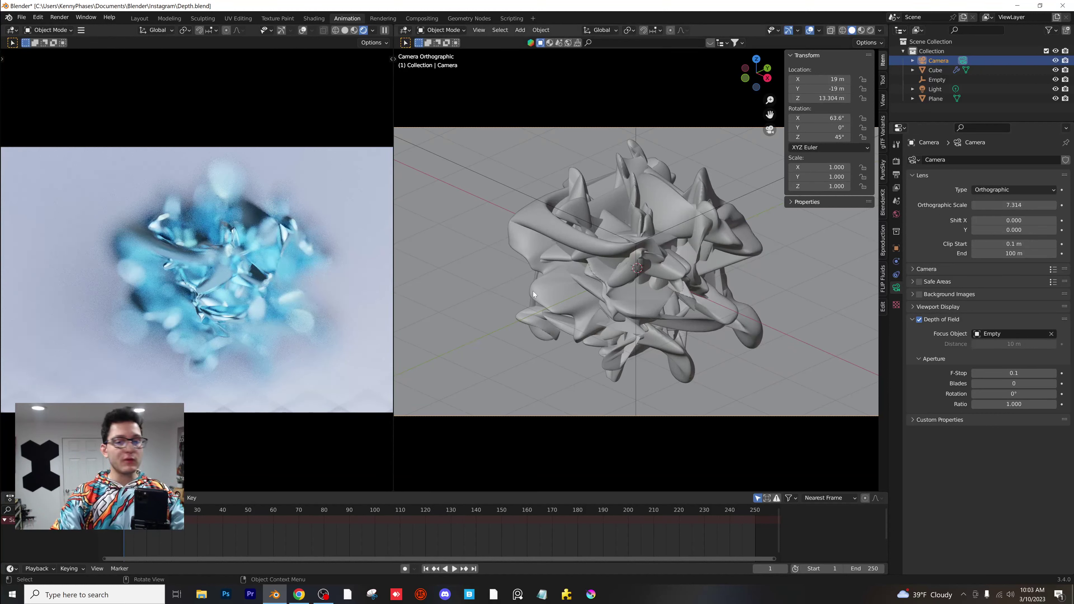
left_click_drag(393, 84, 561, 84)
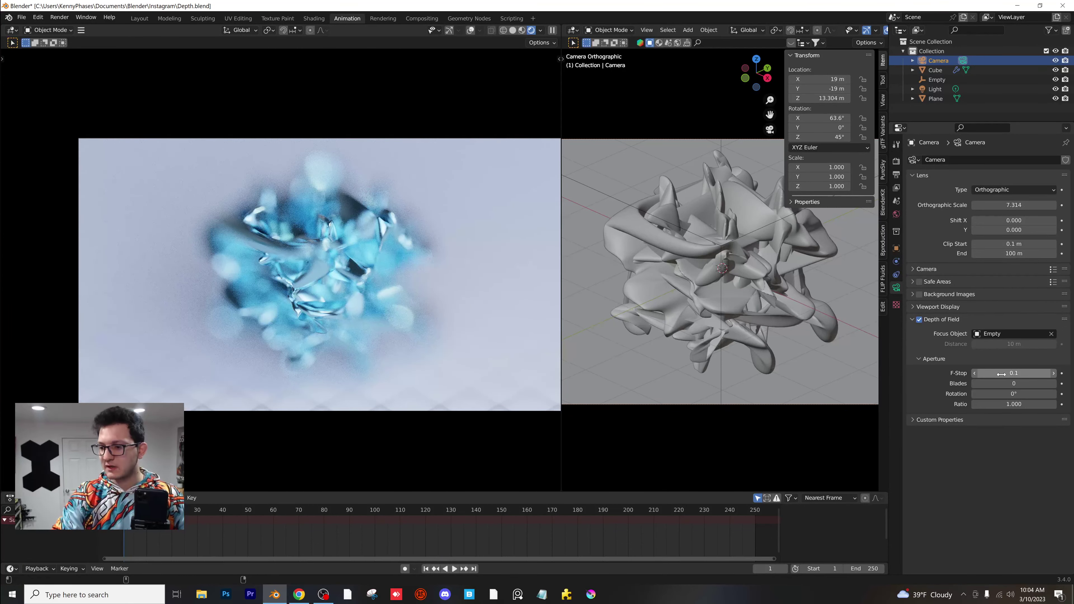
Step: Raise the F-Stop to 0.7 for a sharper render and select the focus Empty
left_click_drag(1003, 376, 1029, 375)
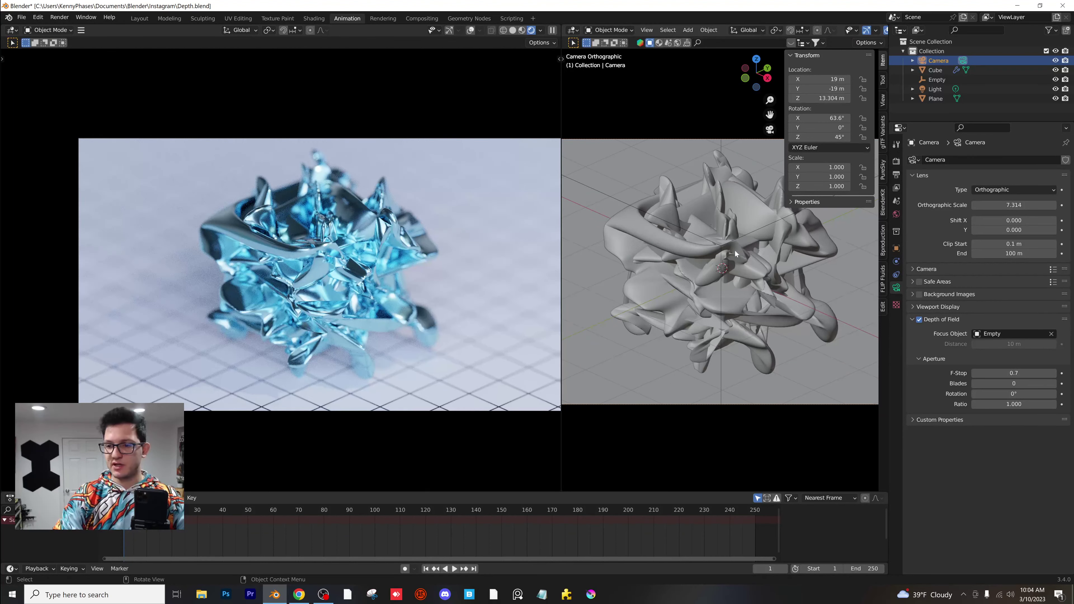
left_click(606, 196)
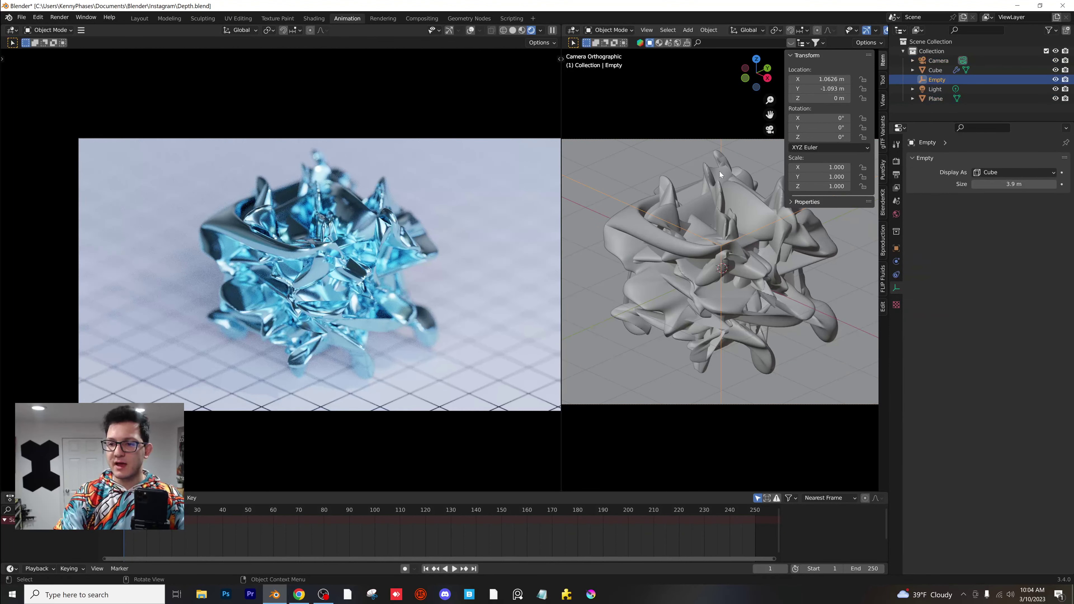
scroll(691, 201, "down", 2)
middle_click_drag(691, 201, 710, 244)
Step: From top view, move the focus Empty to X 0.56874 m, Y -1.0747 m near the sculpture
left_click(755, 62)
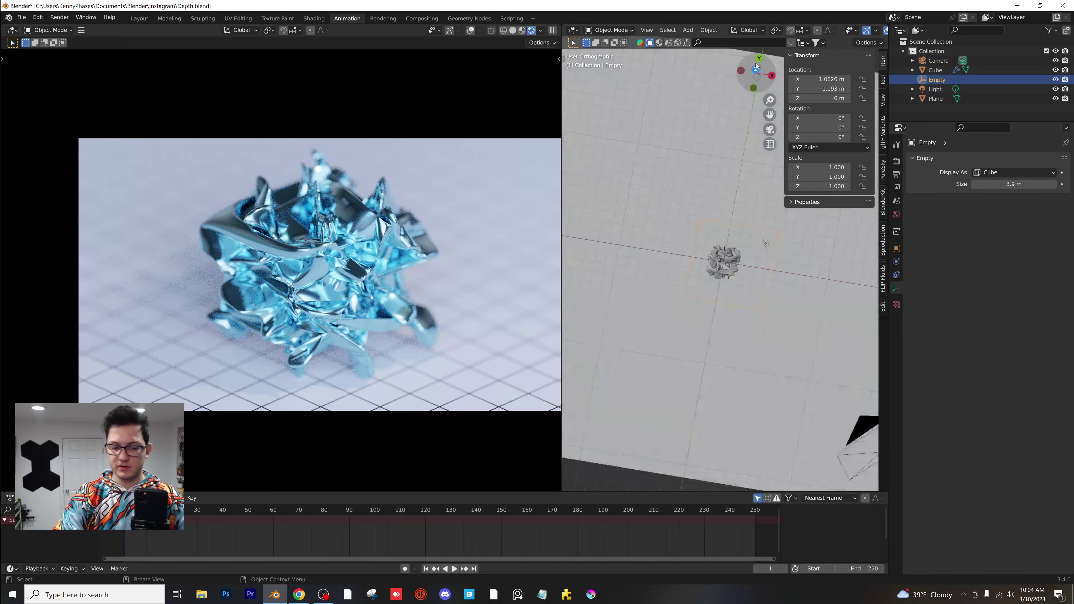
scroll(687, 200, "down", 2)
middle_click_drag(687, 200, 605, 184, "shift")
scroll(639, 224, "up", 3)
middle_click_drag(650, 243, 774, 256, "shift")
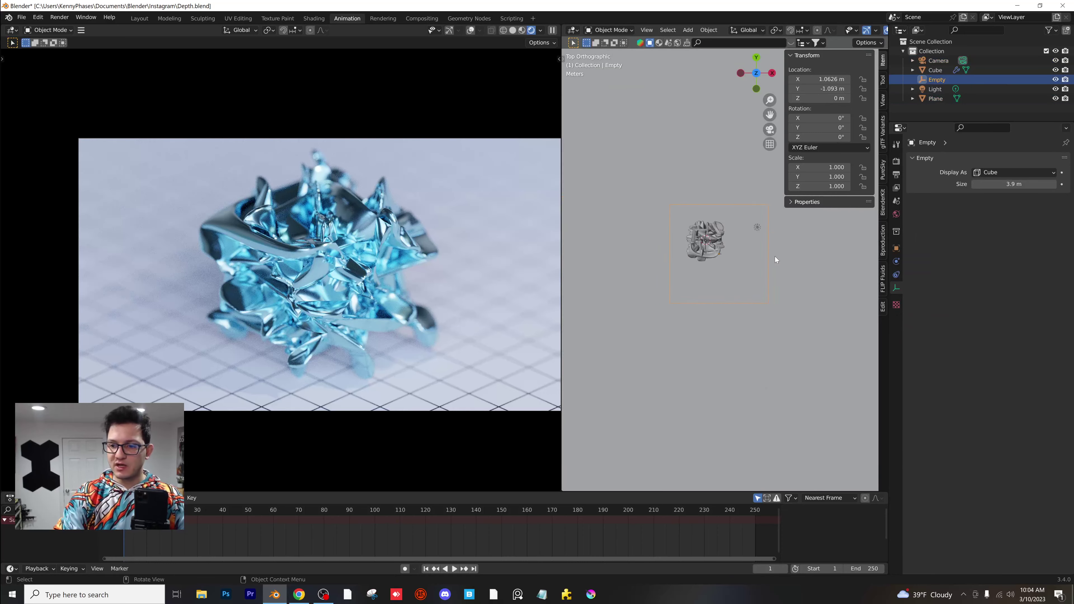
scroll(772, 262, "up", 1)
key("g")
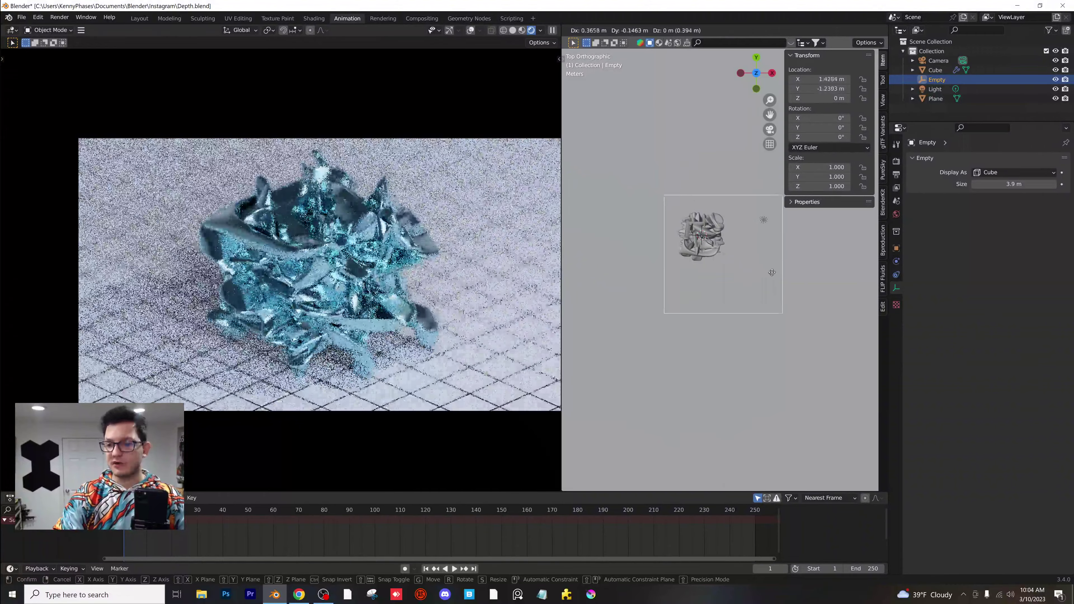
left_click(744, 269)
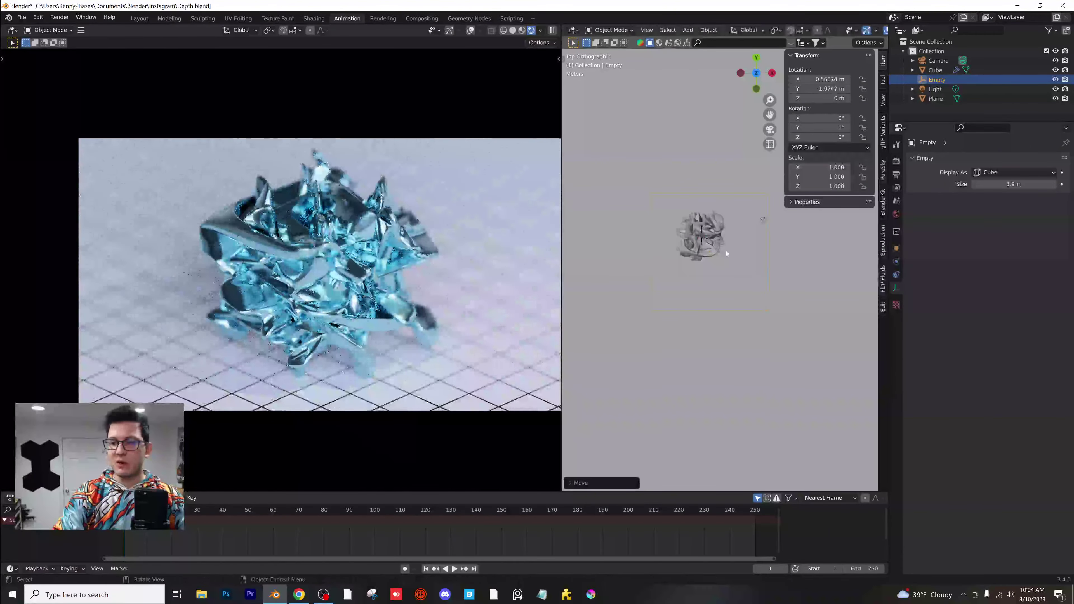
scroll(725, 251, "up", 3)
middle_click_drag(726, 252, 717, 281)
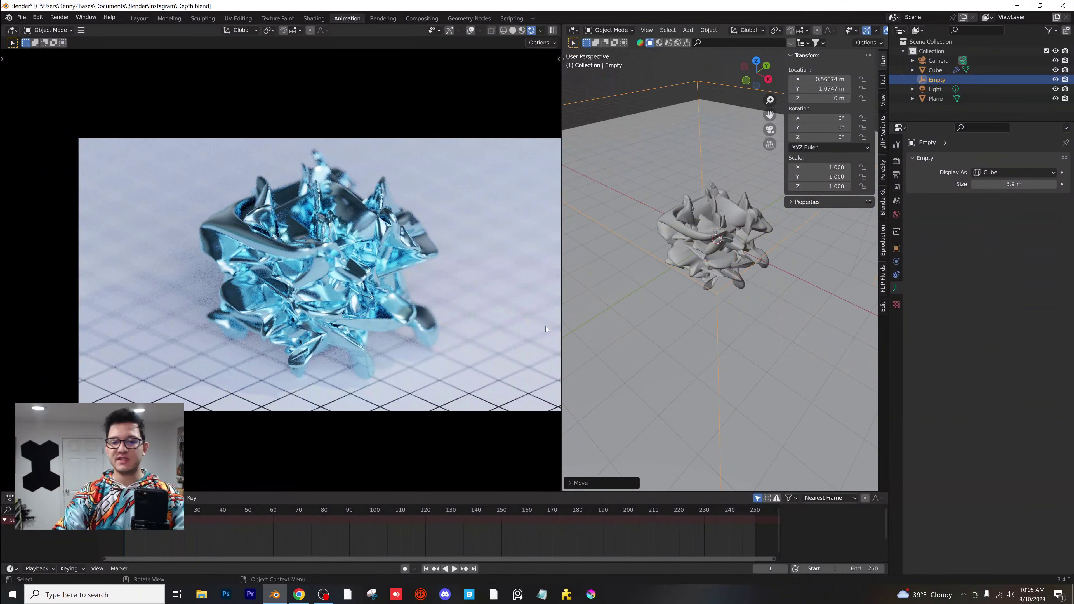
Step: Duplicate the sculpture as Cube.001, scale it to 0.294 and place it beside the original
left_click(700, 241)
key("shift+d")
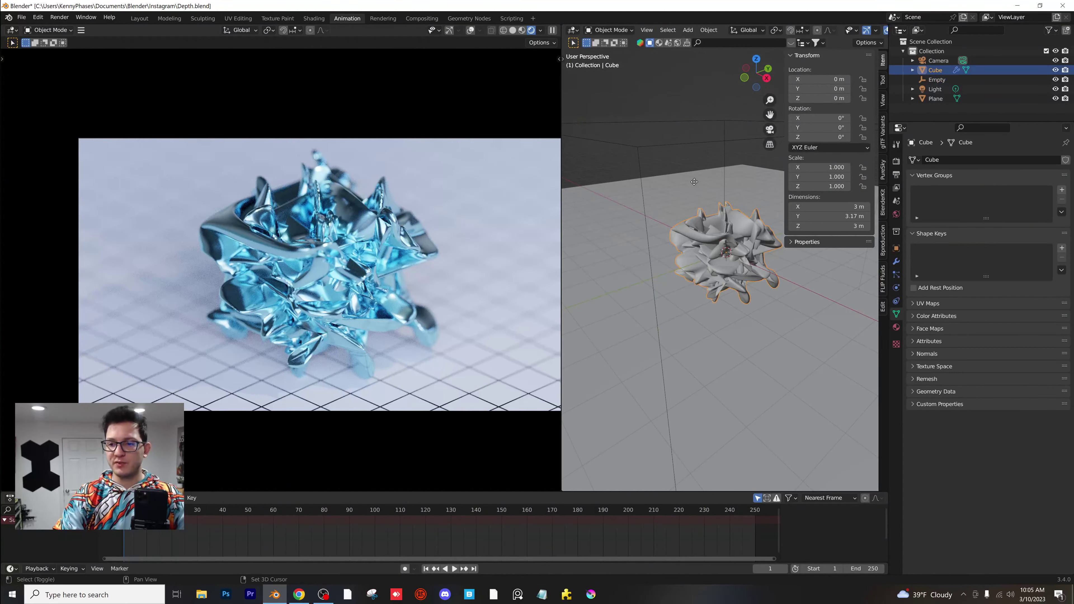
left_click(670, 169)
key("s")
left_click(682, 187)
key("g")
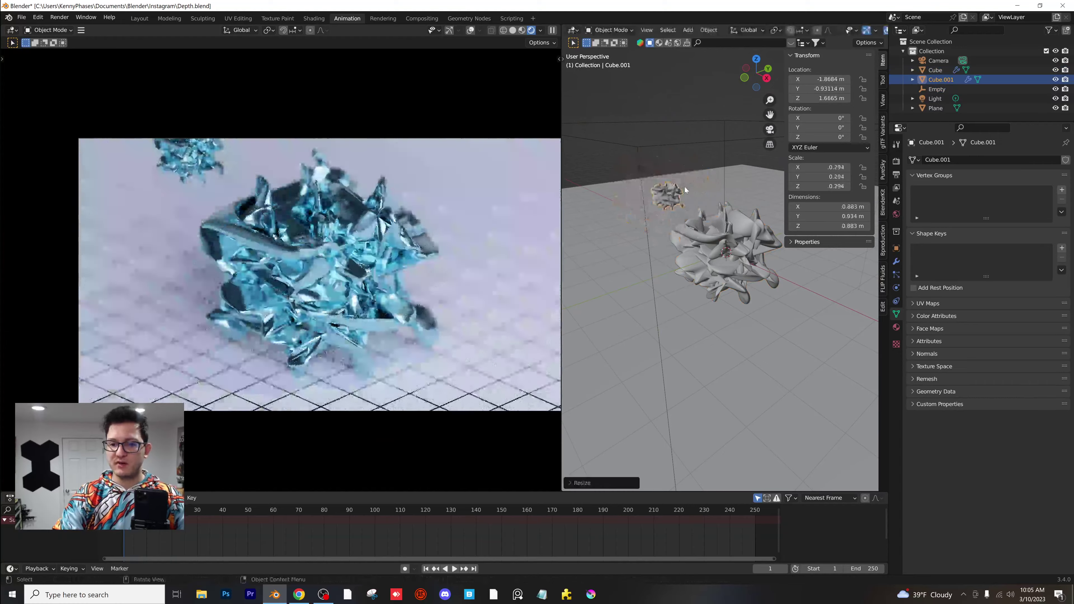
left_click(658, 285)
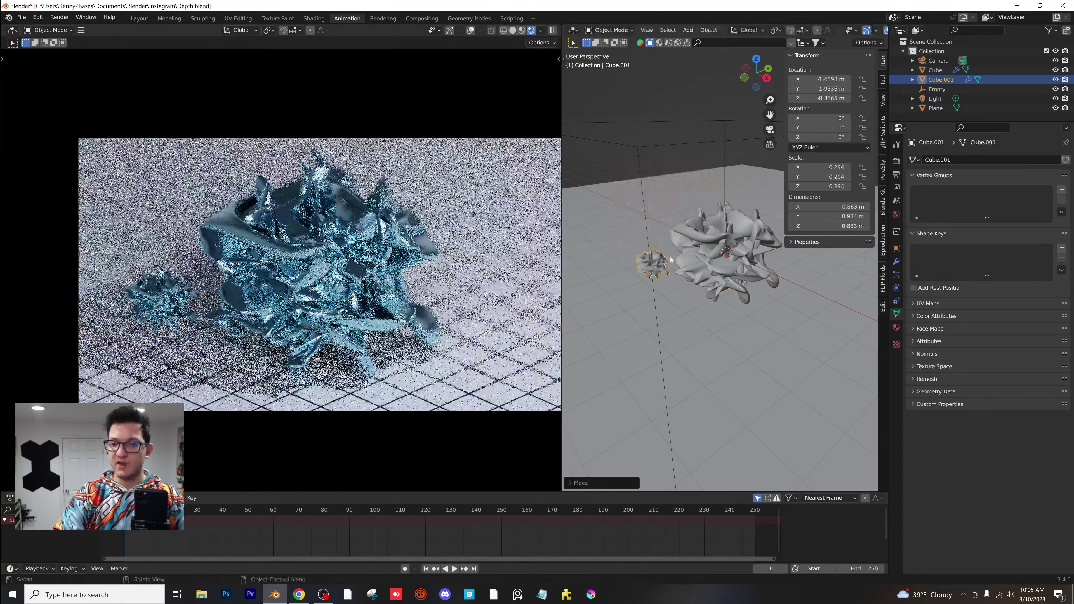
Step: Replace the Empty with Cube.001 as the camera's depth-of-field focus object
left_click(938, 60)
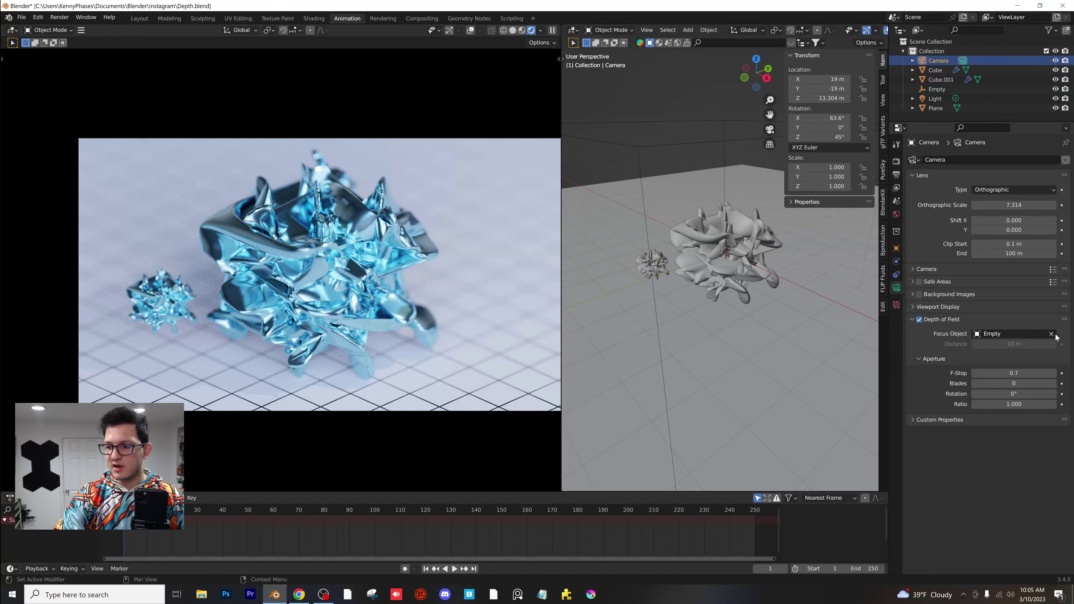
left_click(1051, 334)
left_click(1051, 334)
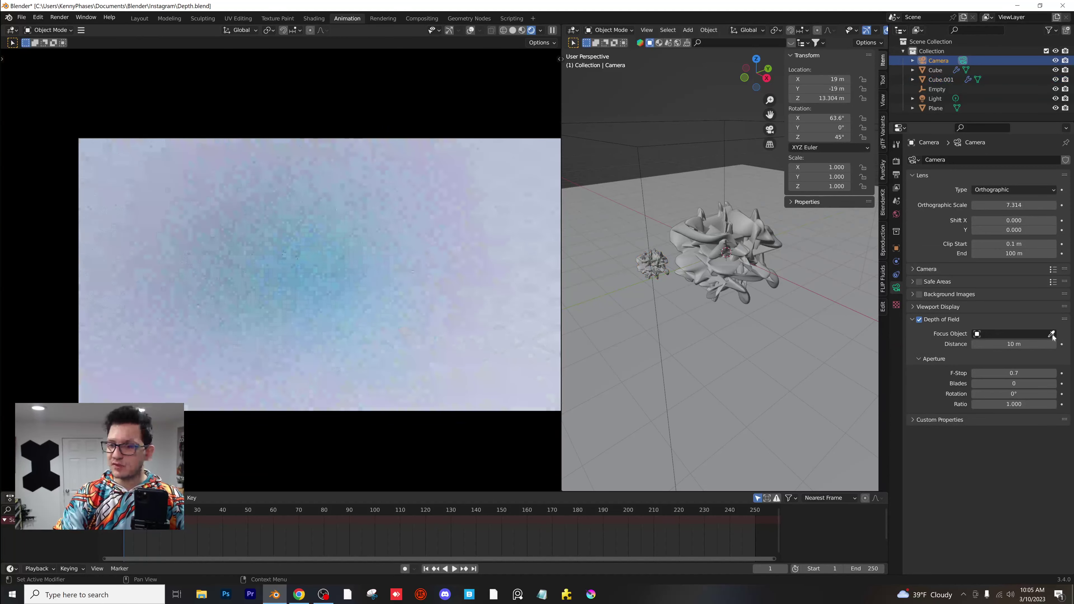
left_click(647, 268)
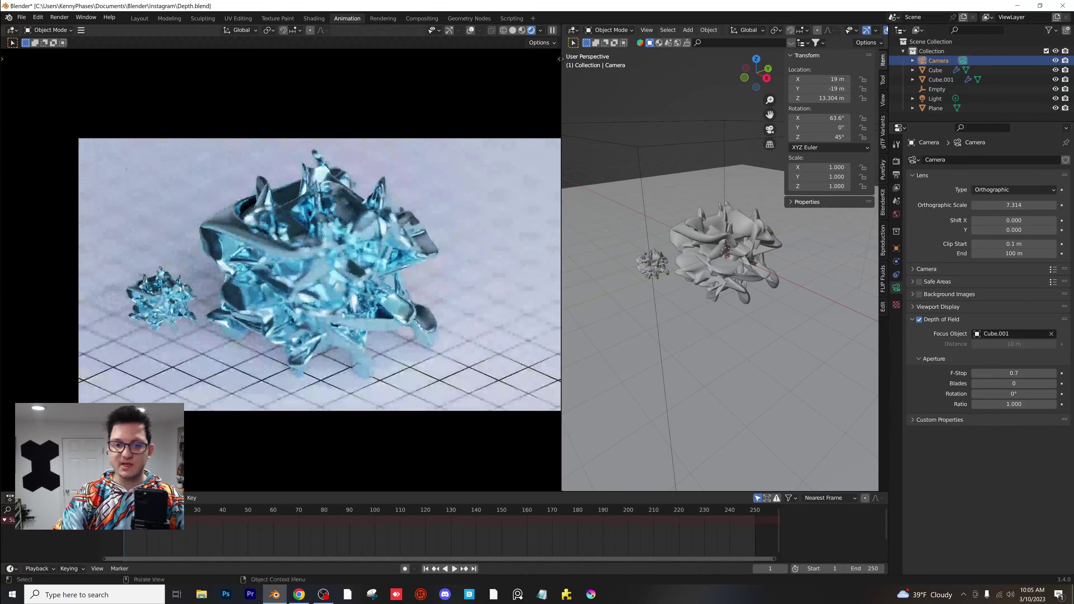
scroll(270, 283, "up", 4)
scroll(275, 292, "up", 1)
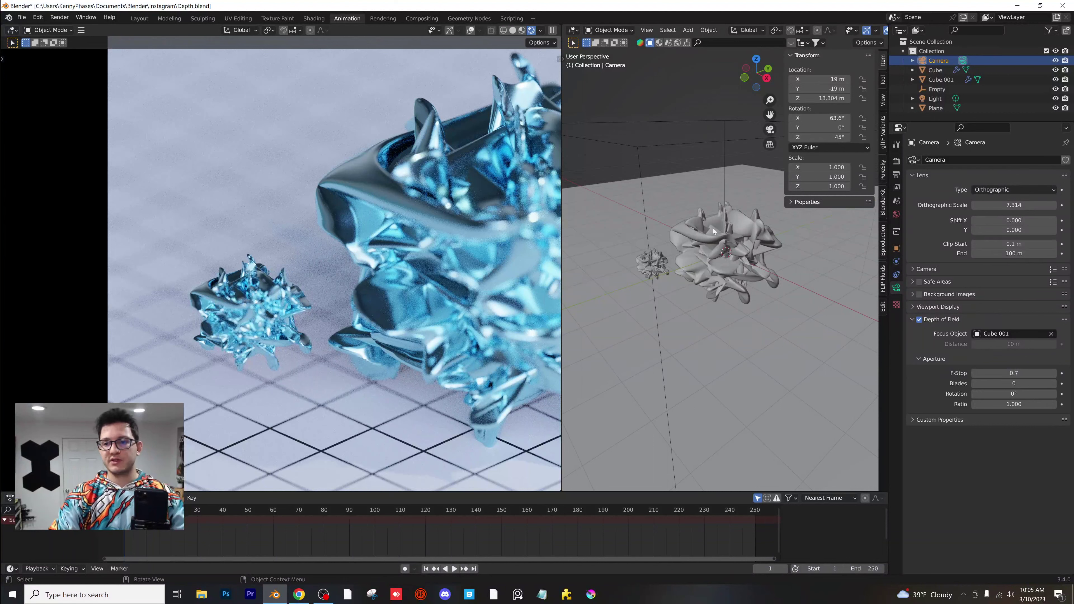
Step: Shrink the Empty to -0.113 scale and move it toward the small copy
left_click(674, 147)
key("s")
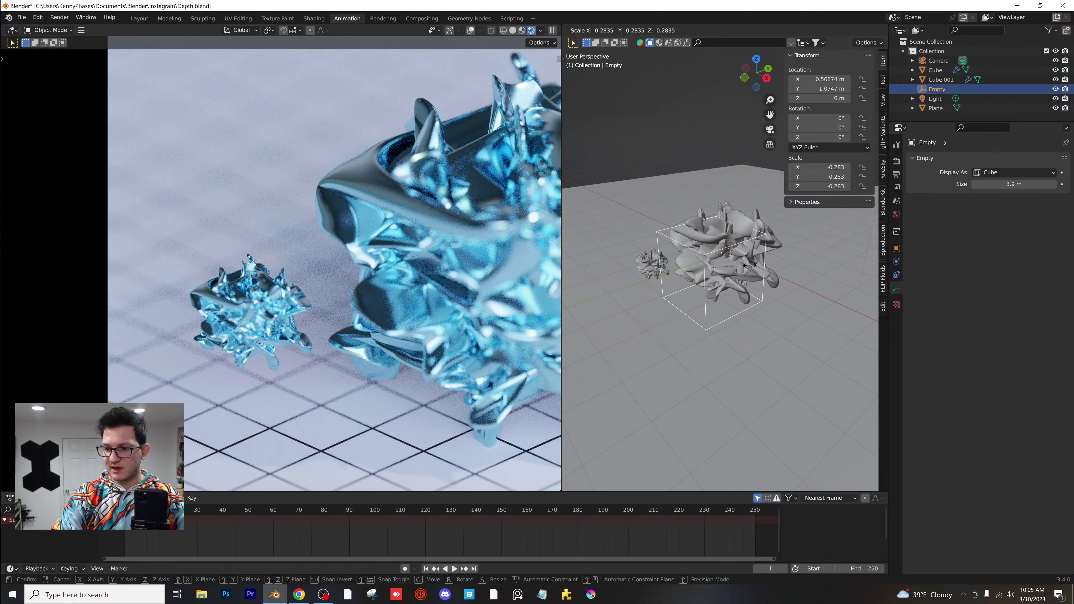
left_click(725, 262)
middle_click_drag(725, 262, 780, 220)
key("g")
left_click(683, 255)
key("g")
left_click(715, 292)
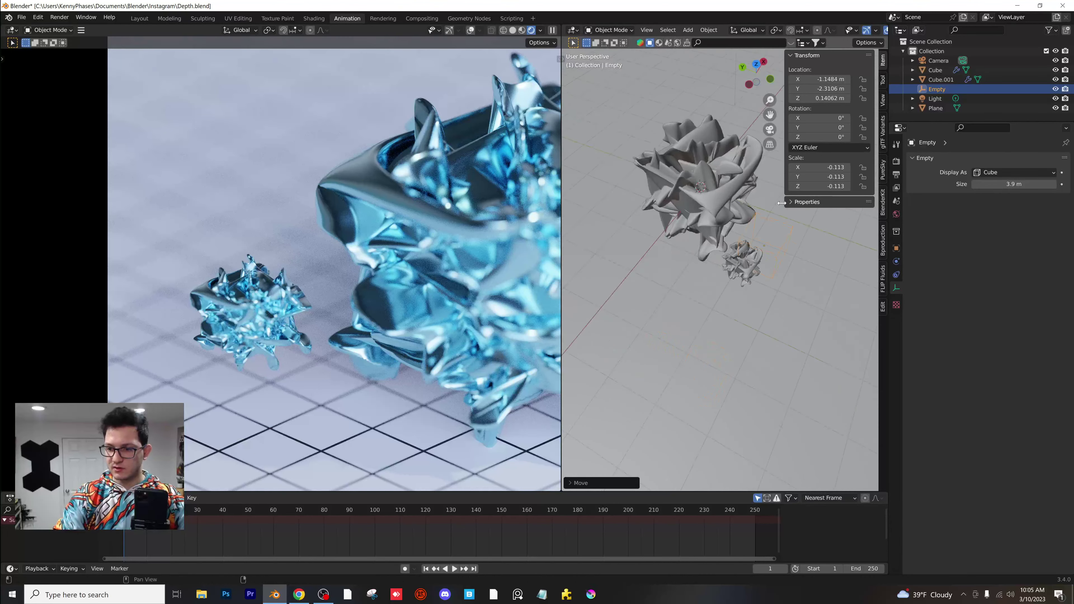
scroll(777, 237, "up", 2)
key("g")
left_click(743, 276)
middle_click_drag(744, 275, 658, 227)
middle_click_drag(712, 229, 695, 217)
key("g")
left_click(709, 235)
Step: Set the camera's Focus Object back to the Empty
left_click(938, 61)
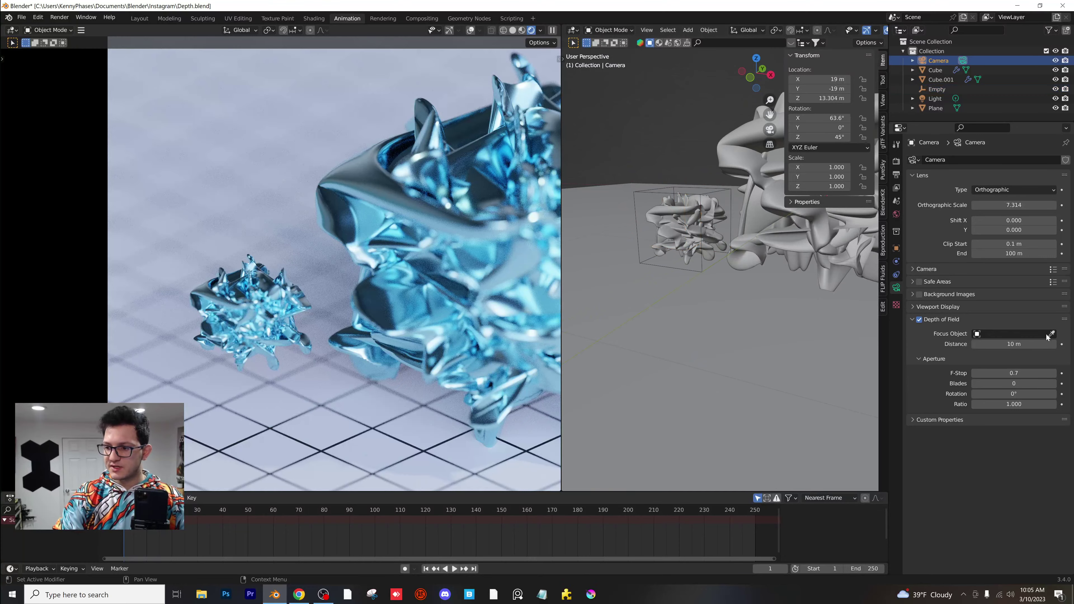
left_click(1050, 334)
left_click(647, 193)
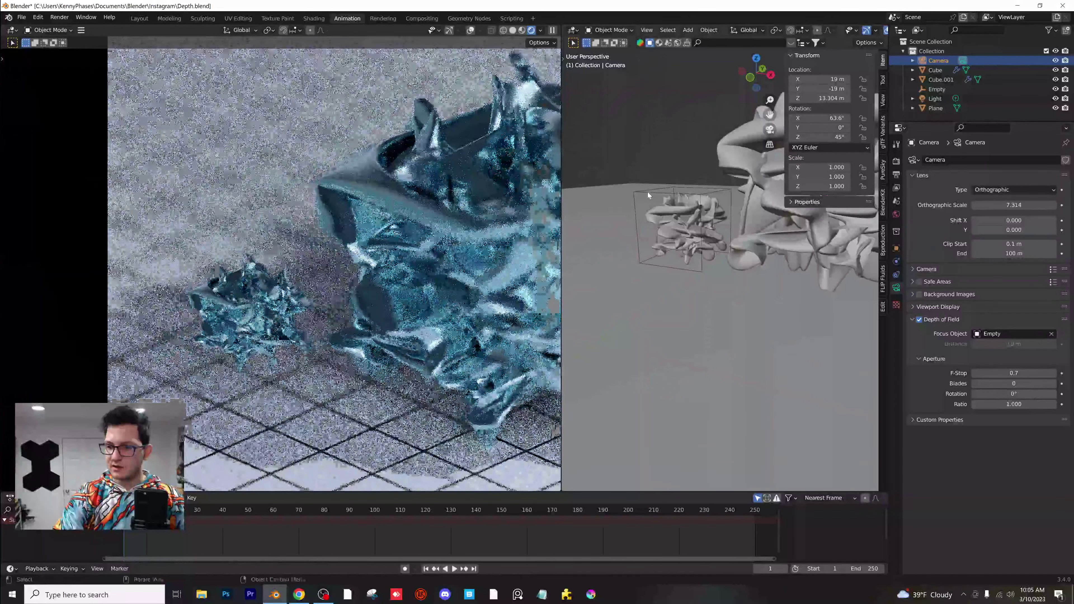
Step: From top view, place the Empty onto the small copy at X -1.2133 m, Y -2.331 m
left_click(644, 193)
middle_click_drag(643, 192, 713, 235)
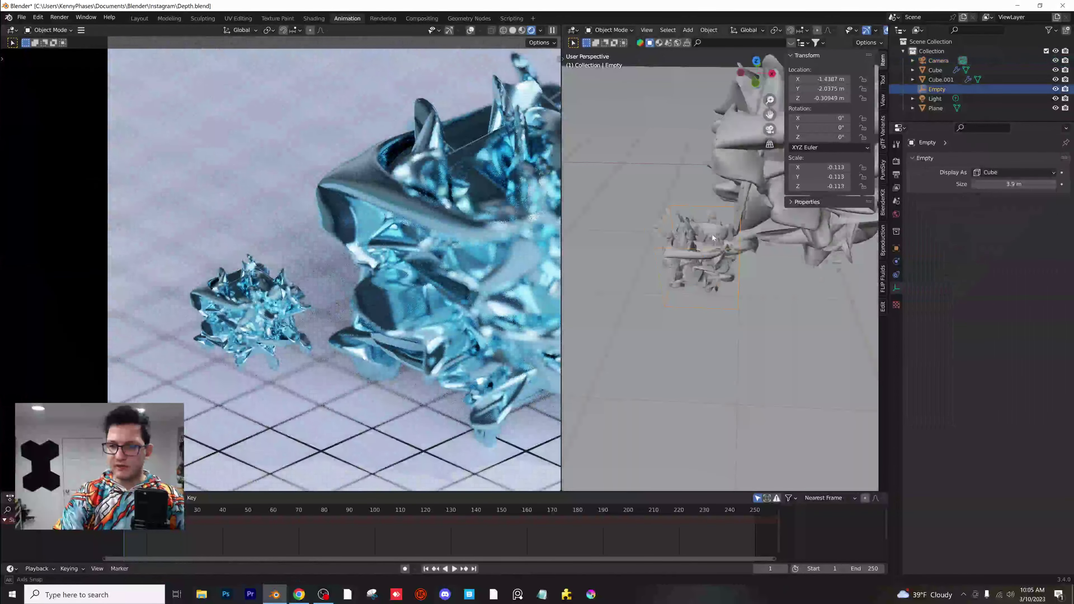
left_click(755, 62)
key("g")
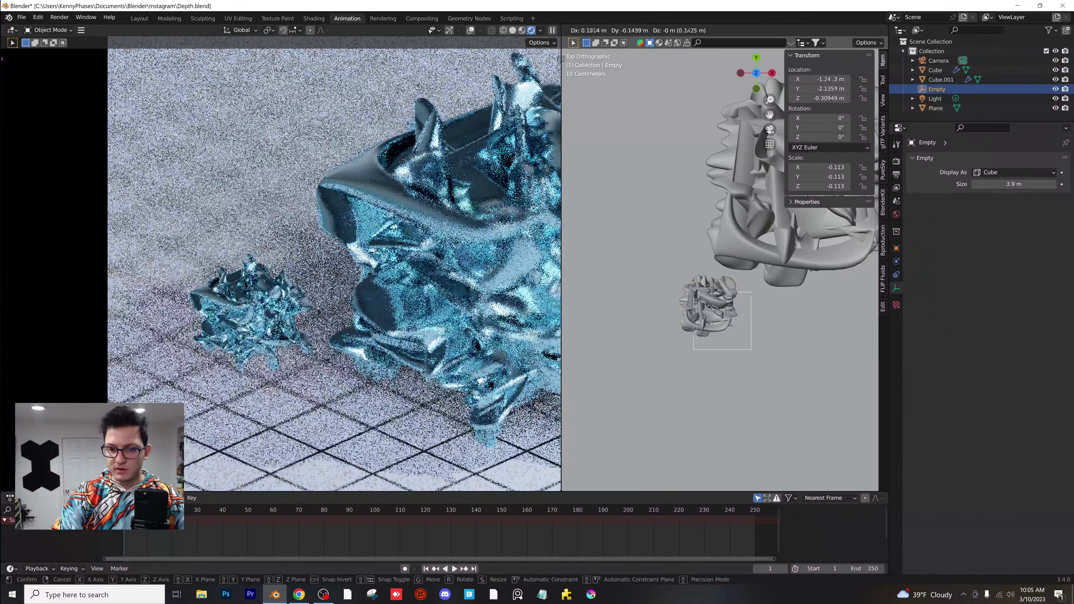
left_click(721, 300)
scroll(307, 313, "up", 1)
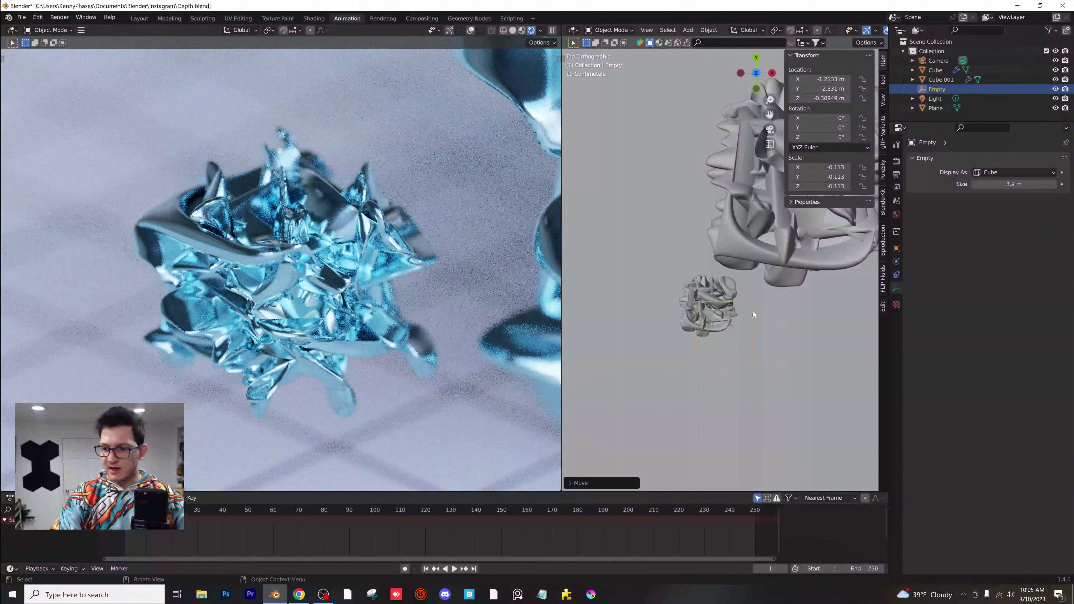
left_click(749, 312)
Step: Nudge the focus Empty to X -1.3749 m, Y -2.582 m
left_click(753, 315)
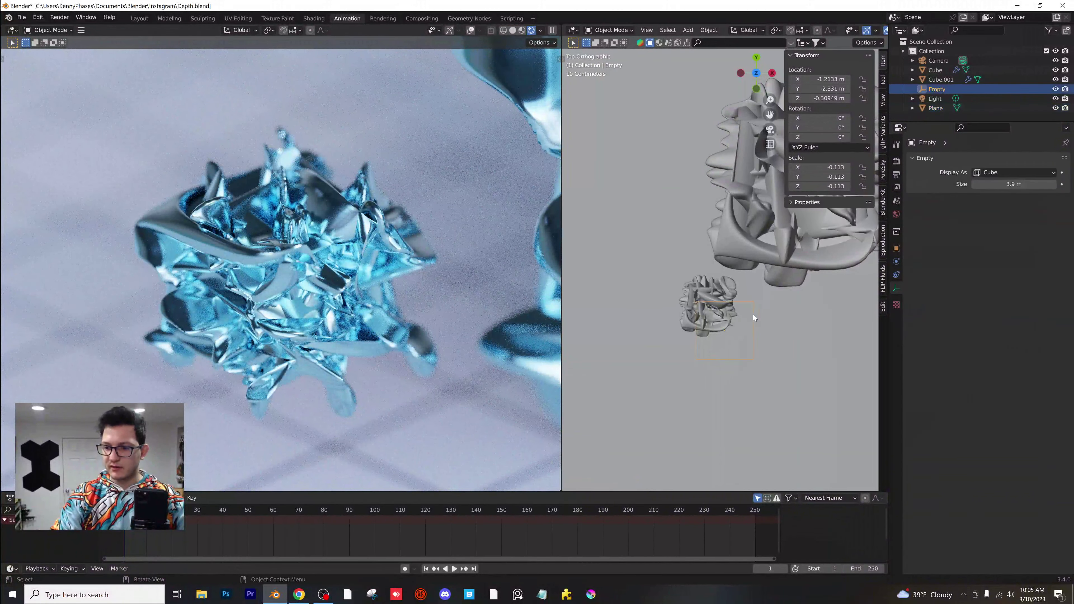
key("g")
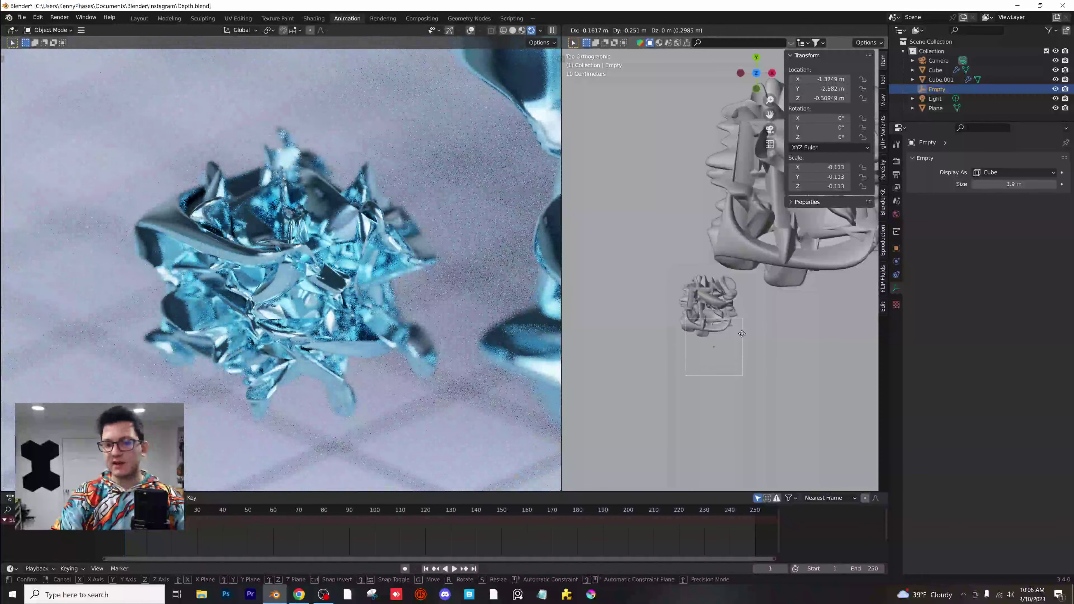
left_click(742, 333)
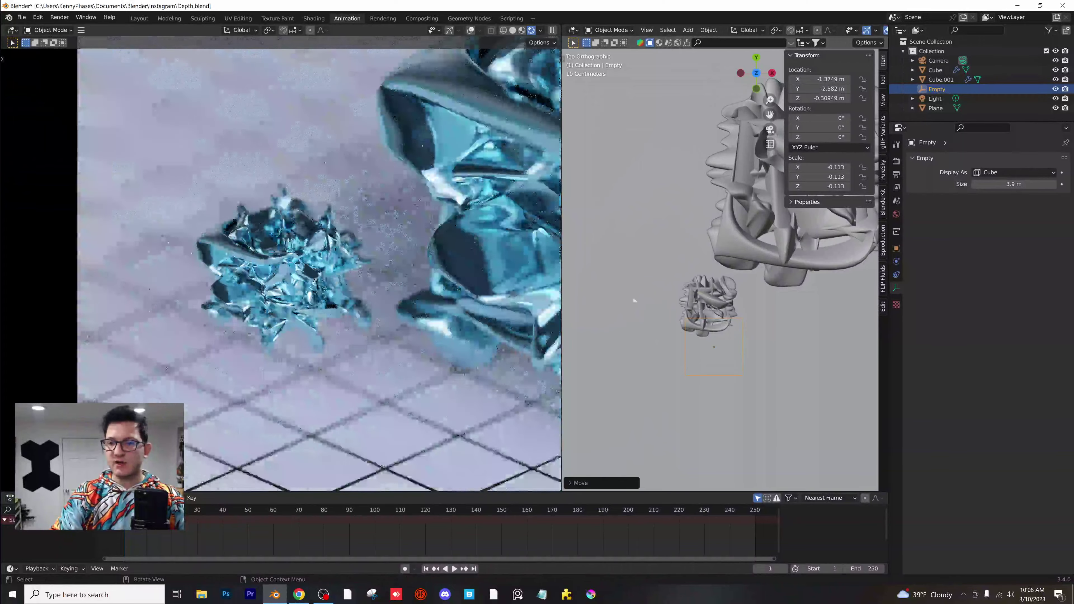
Step: Set the camera's F-Stop to 0.2 for stronger blur on the big sculpture
left_click(938, 60)
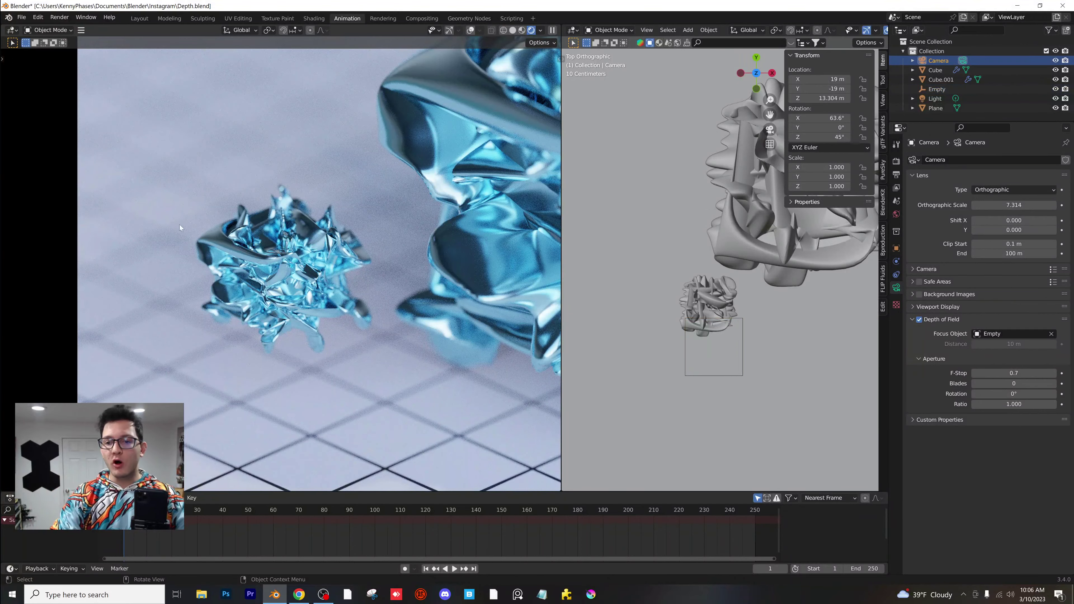
scroll(392, 272, "down", 5)
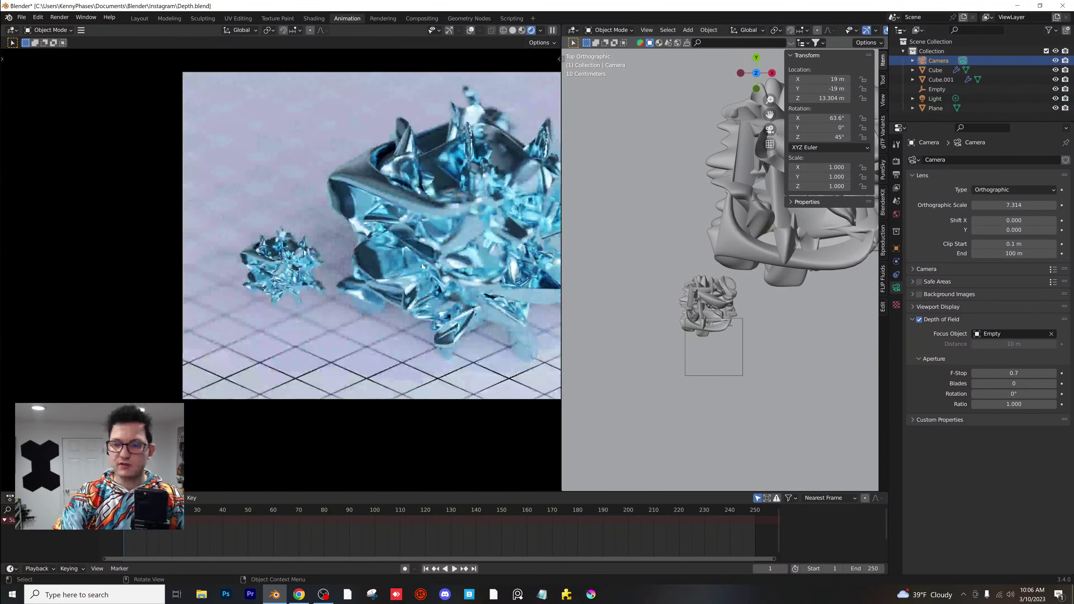
scroll(321, 282, "up", 1)
scroll(321, 282, "up", 4)
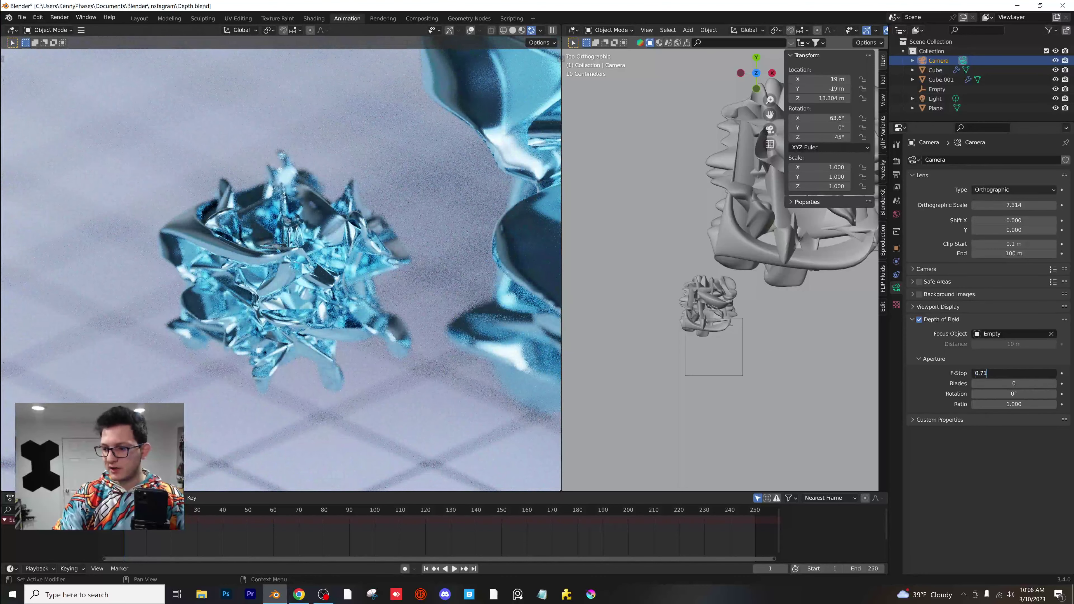
type("0.2")
key("Return")
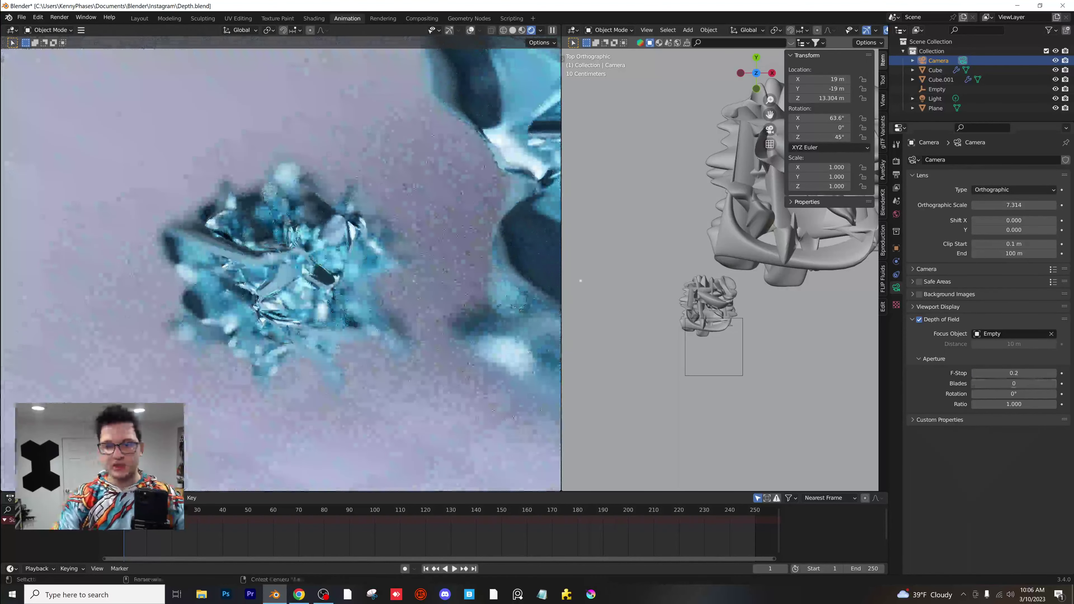
scroll(360, 269, "down", 5)
scroll(387, 279, "up", 3)
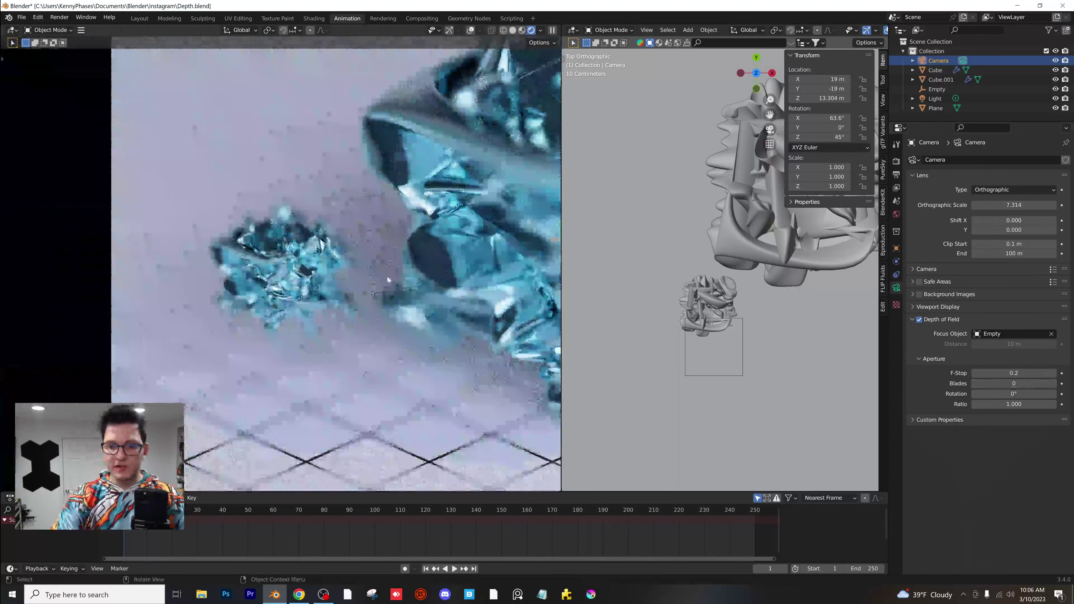
scroll(388, 280, "down", 3)
middle_click_drag(388, 281, 289, 290, "shift")
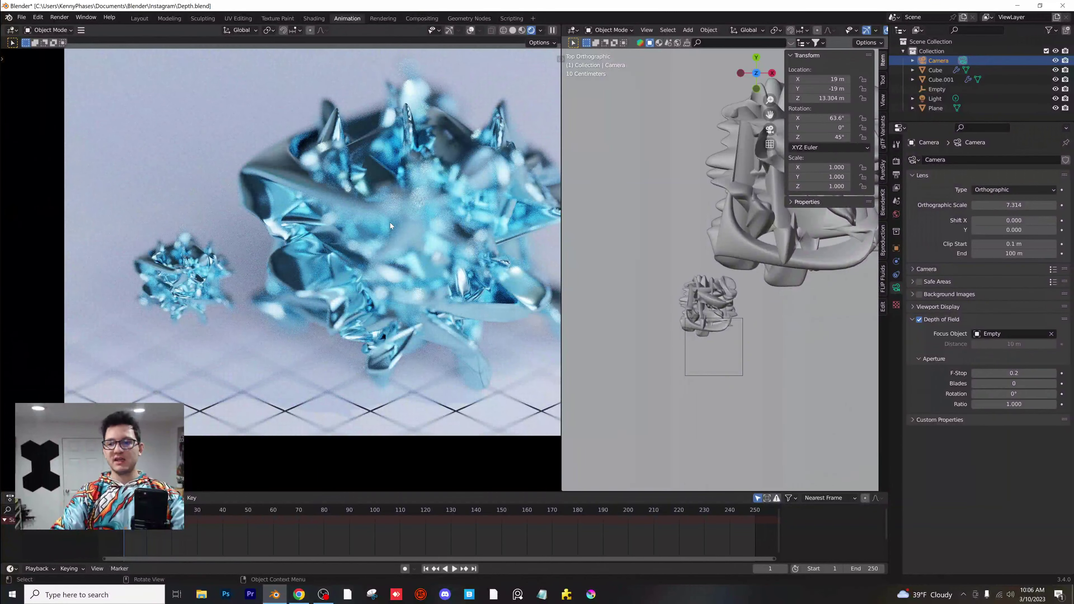
left_click(741, 320)
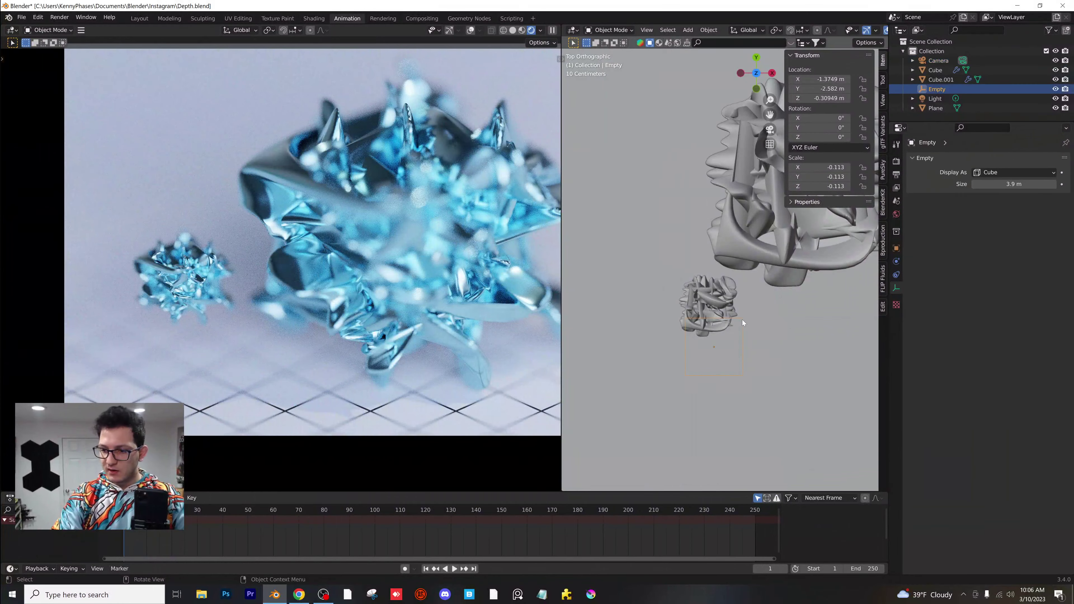
Step: Move the Empty and Cube.001 together to a new spot and height
left_click(720, 297, "shift")
scroll(740, 332, "down", 4)
middle_click_drag(740, 332, 650, 312, "shift")
key("g")
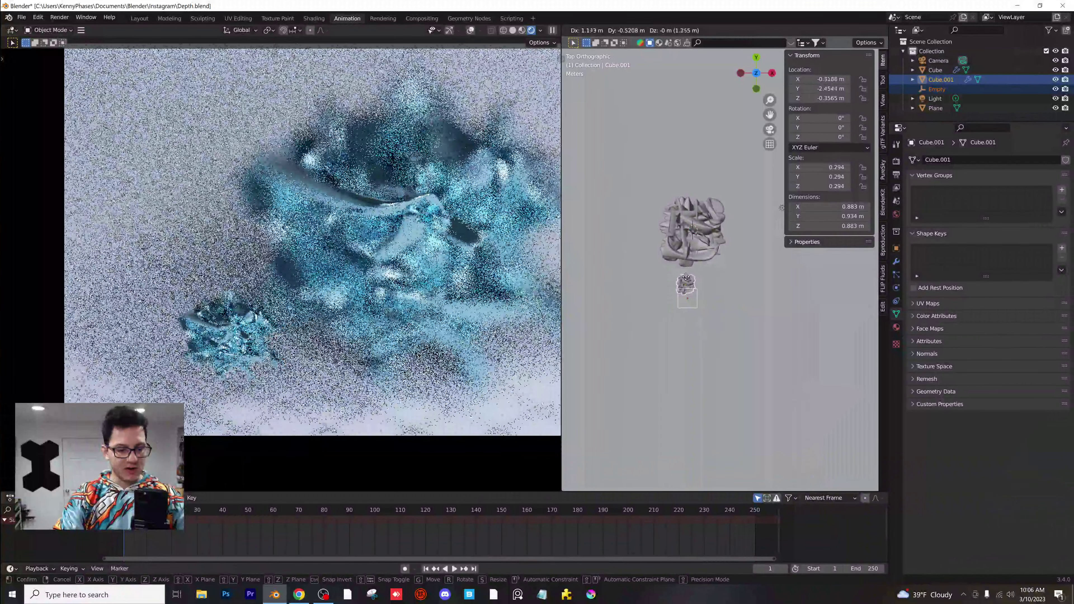
left_click(677, 277)
middle_click_drag(697, 300, 691, 262)
key("g")
key("z")
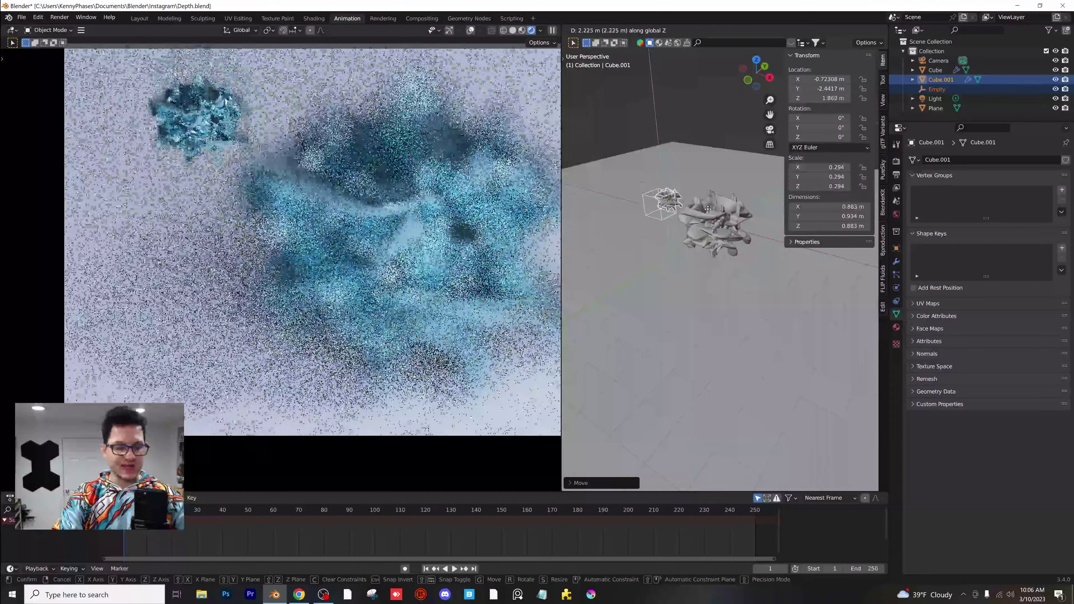
left_click(709, 225)
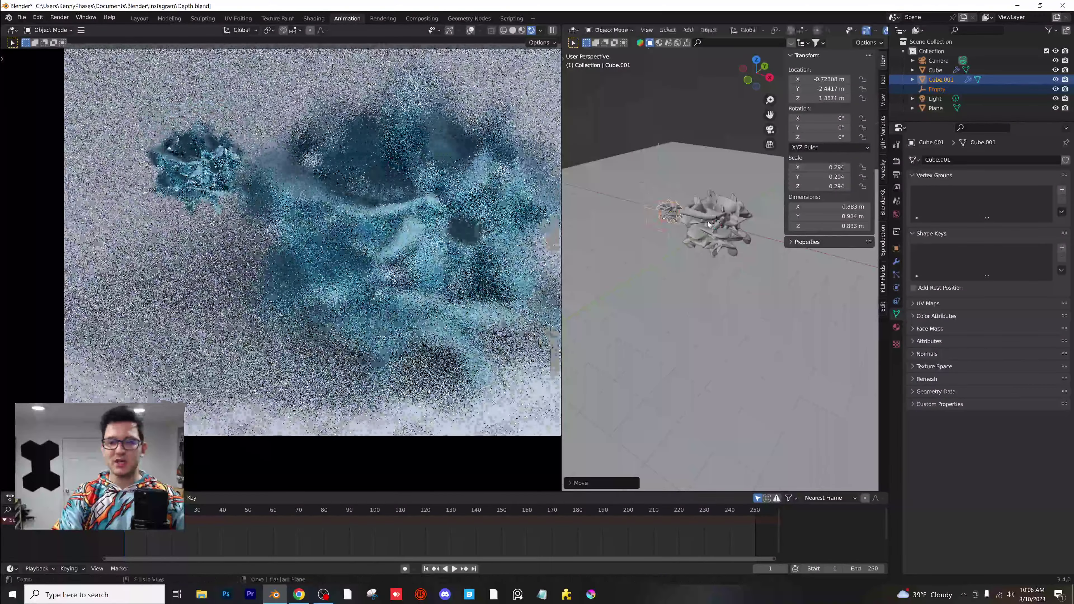
Step: Lower Cube.001 and shift it left to X -4.3829 m, Y 1.0024 m, Z -0.67401 m
middle_click_drag(707, 222, 720, 282)
key("g")
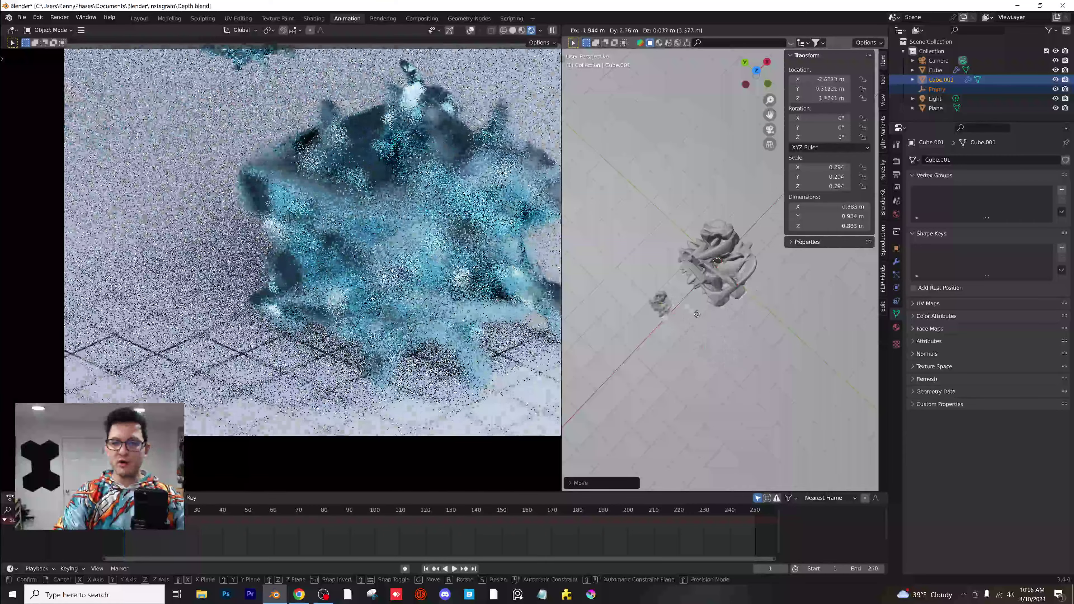
left_click(684, 294)
middle_click_drag(684, 295, 660, 205)
key("g")
key("z")
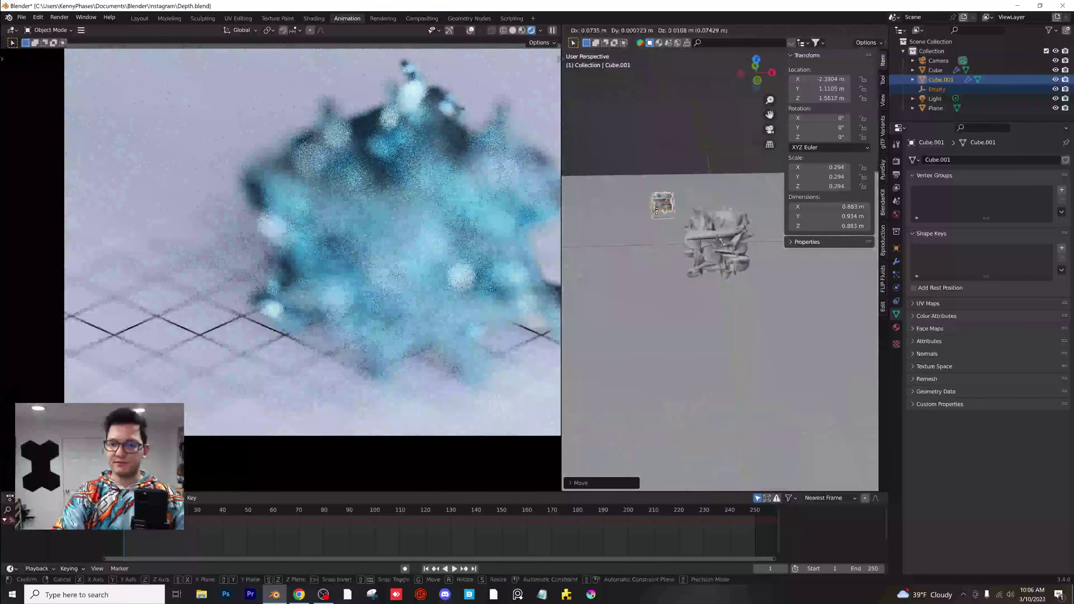
left_click(661, 242)
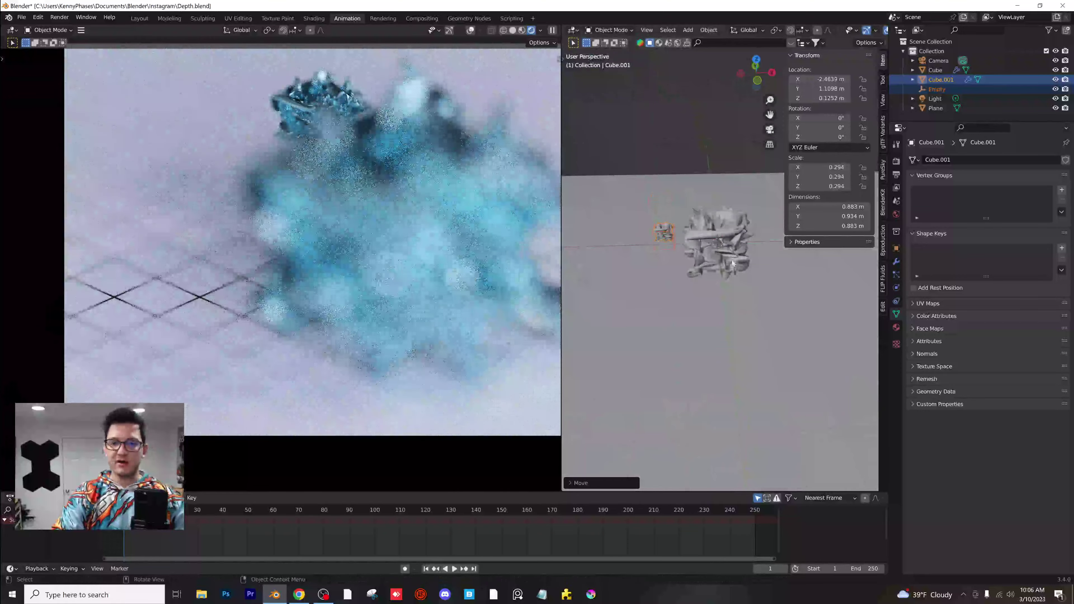
middle_click_drag(661, 242, 673, 243)
key("g")
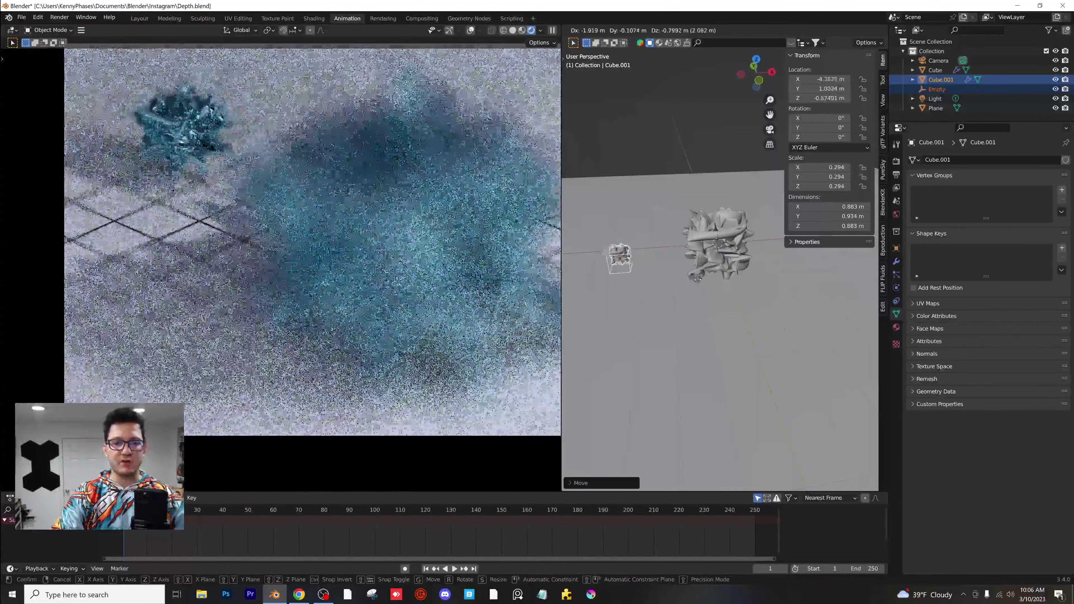
left_click(697, 275)
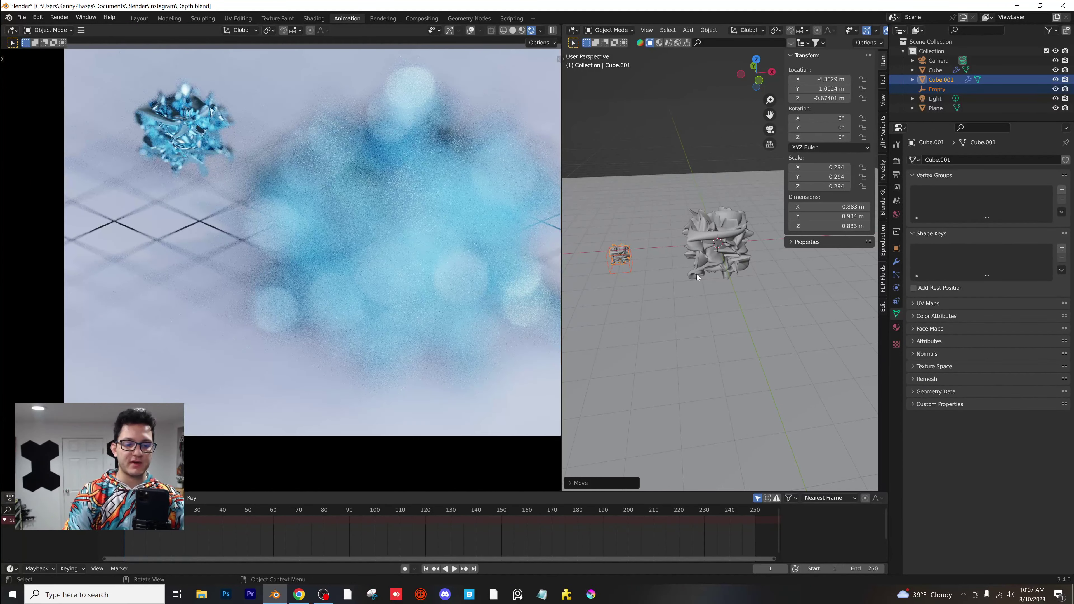
Step: Lower Cube.001 and move it farther left to X -5.1791 m, Y 1.3682 m, Z -0.84795 m
middle_click_drag(665, 254, 743, 262)
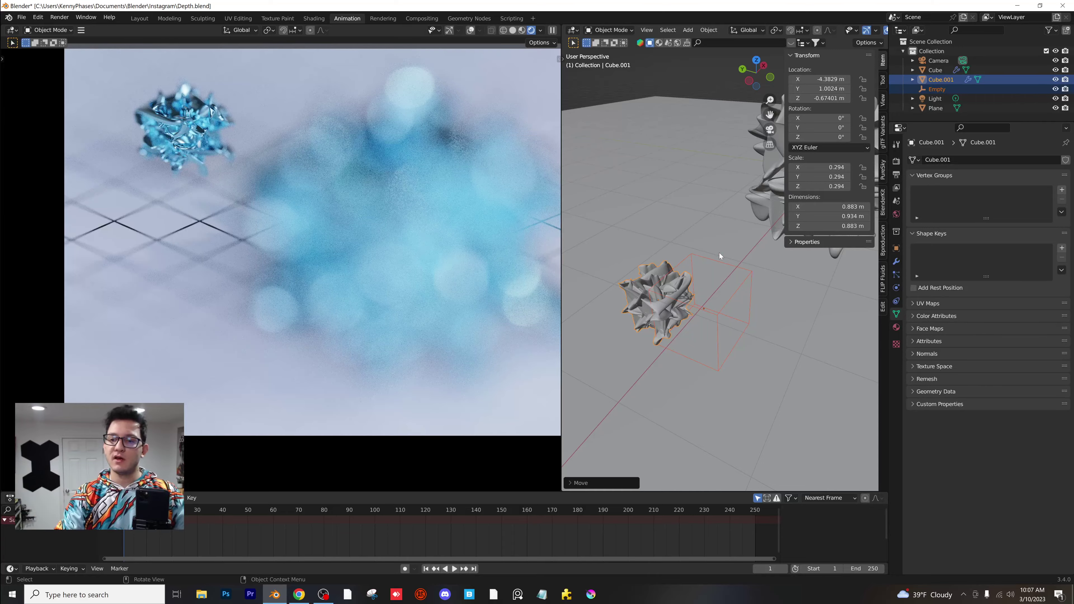
middle_click_drag(719, 253, 723, 248)
key("g")
key("z")
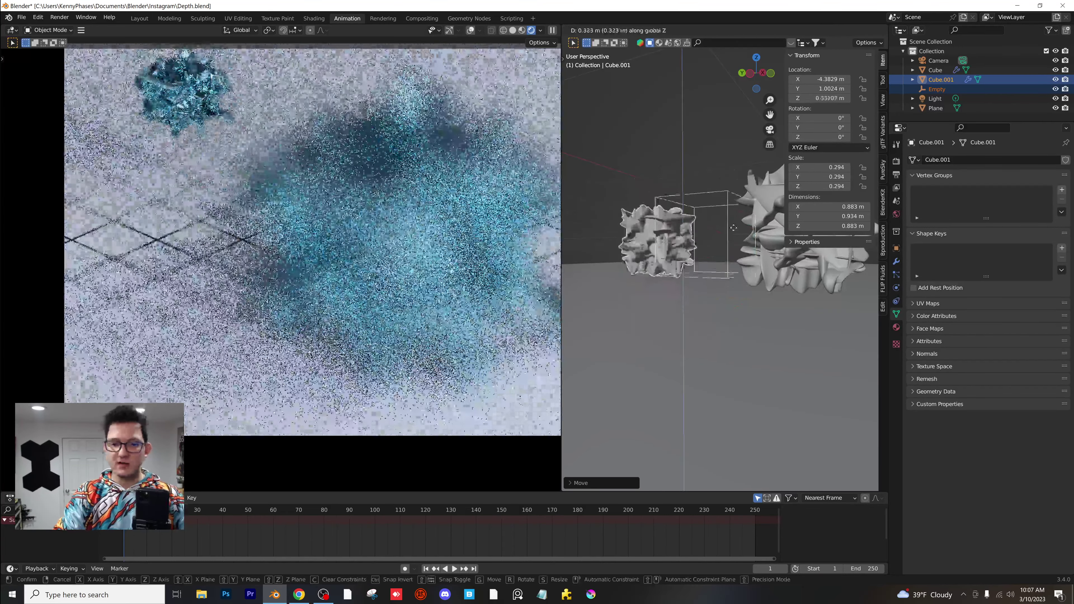
left_click(760, 305)
key("g")
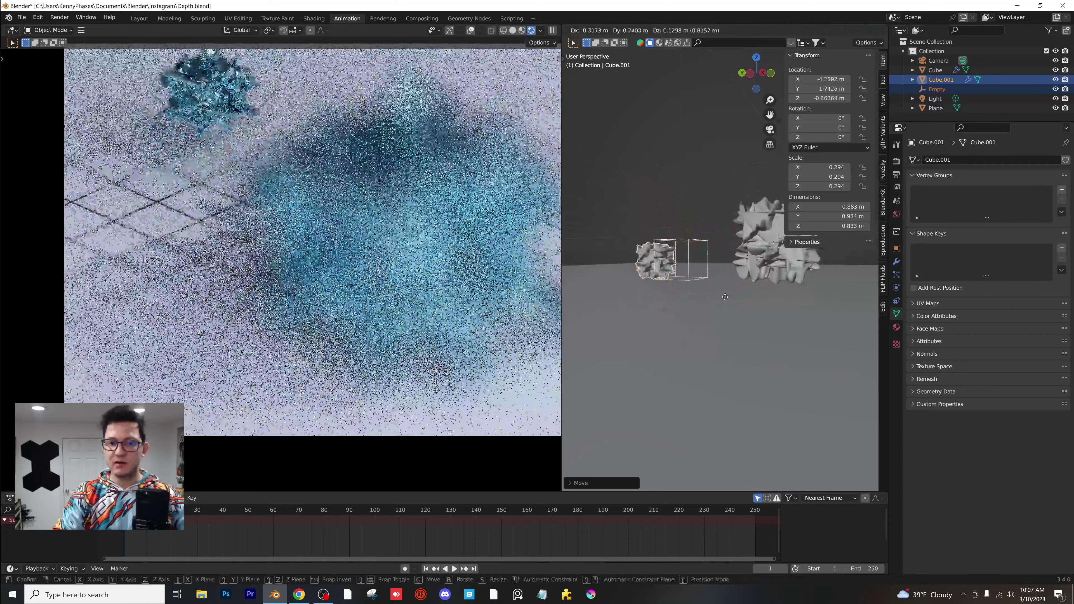
left_click(740, 297)
middle_click_drag(740, 297, 673, 297)
key("g")
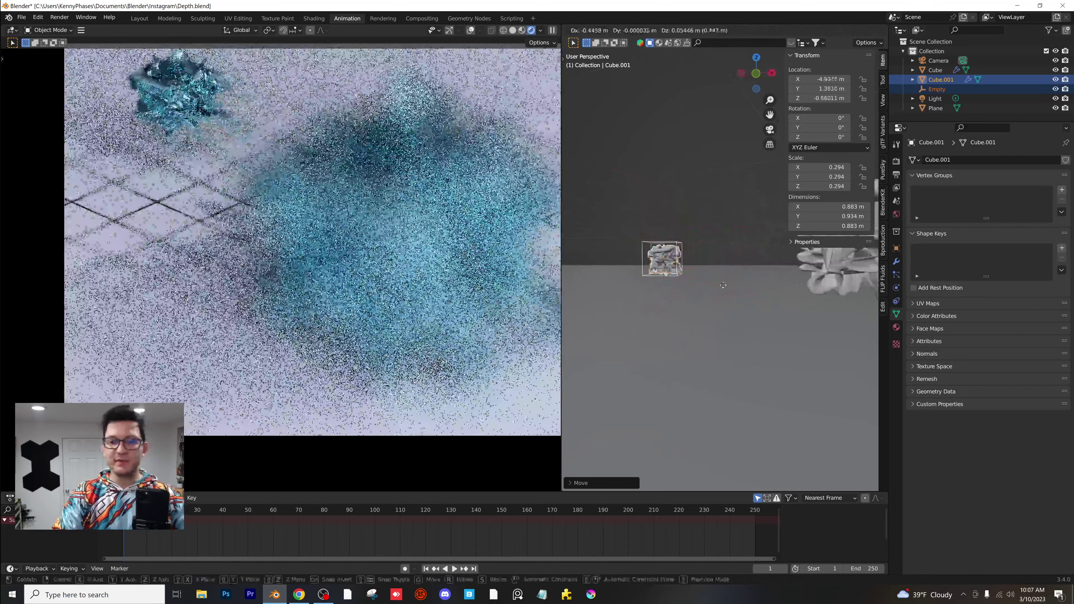
left_click(720, 296)
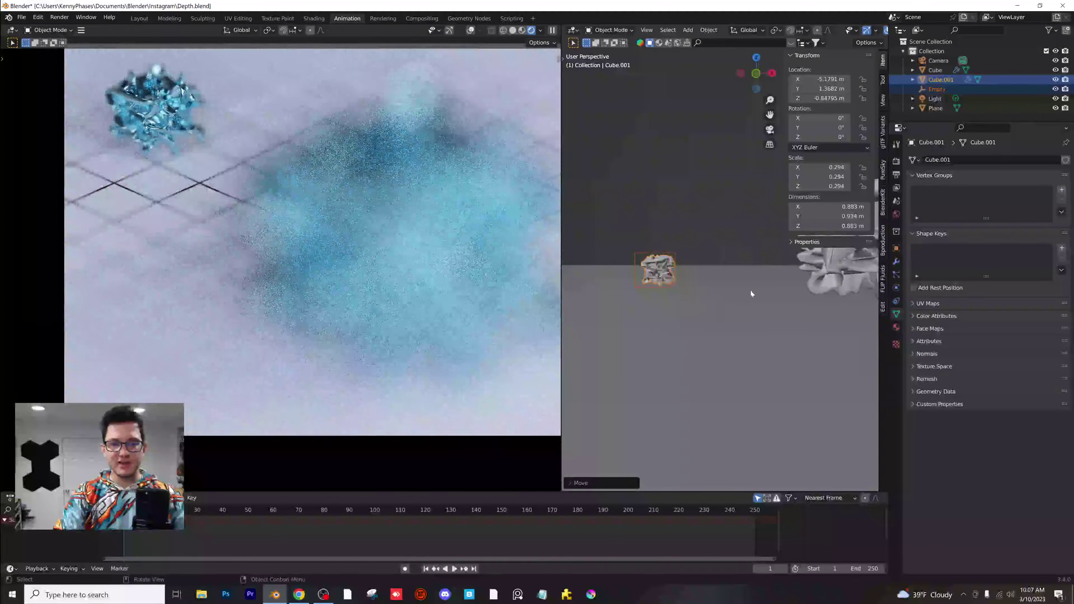
middle_click_drag(750, 290, 787, 297)
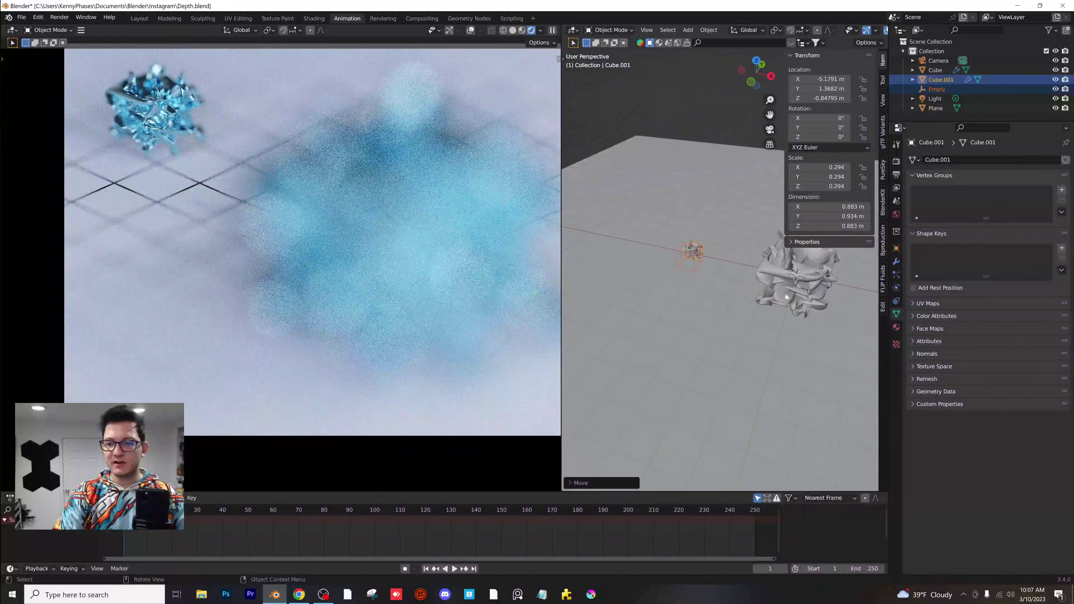
Step: Zoom out the render view and select the focus Empty beside the small sculpture
scroll(468, 248, "down", 3)
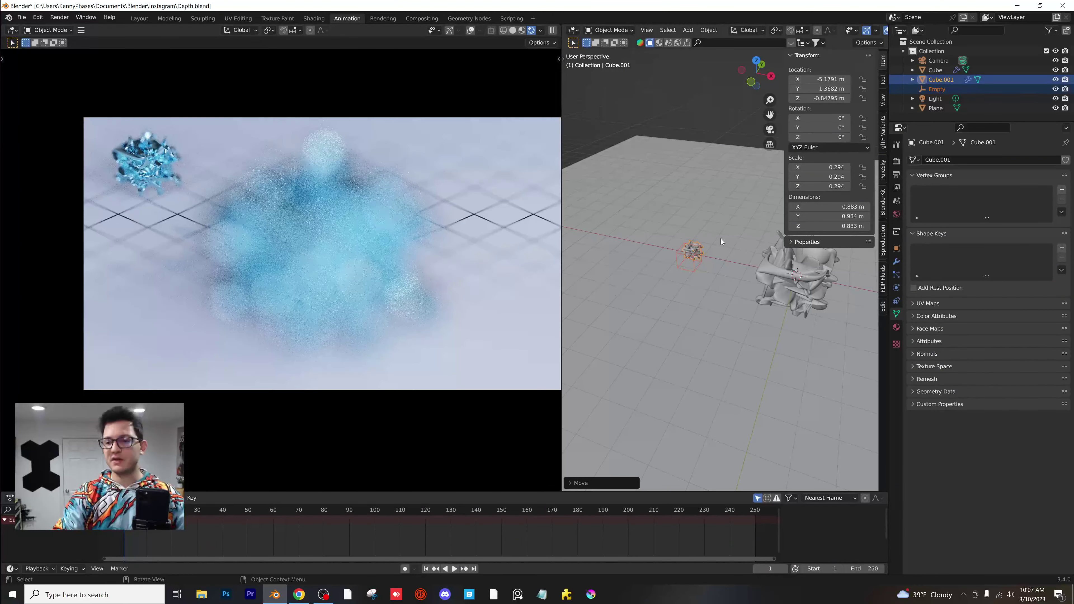
left_click(692, 252)
left_click(691, 258)
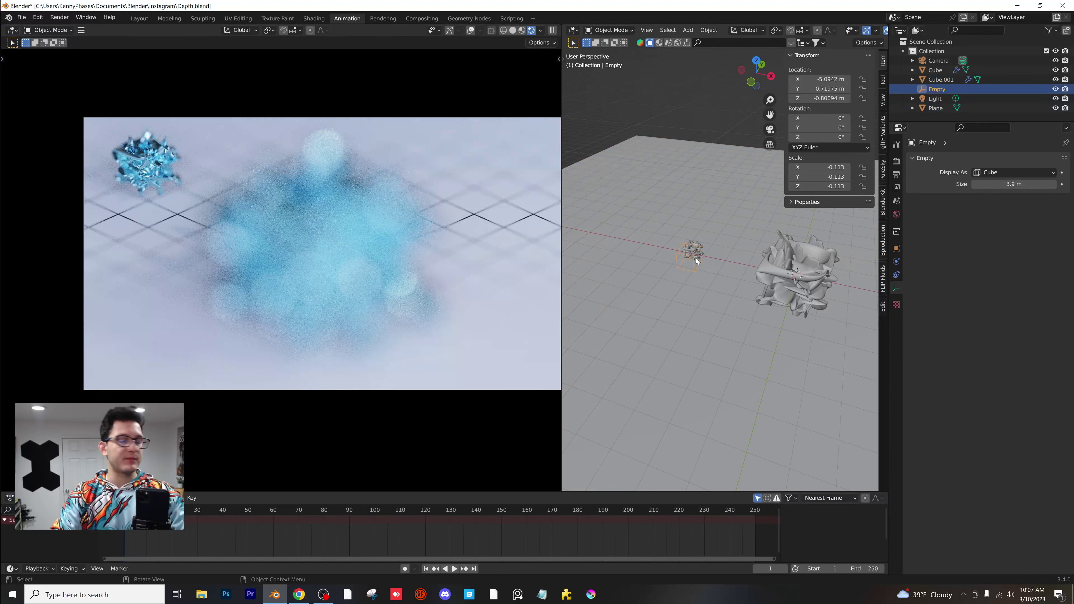
Step: Keyframe the Empty's location at frame 1 near the small sculpture
key("i")
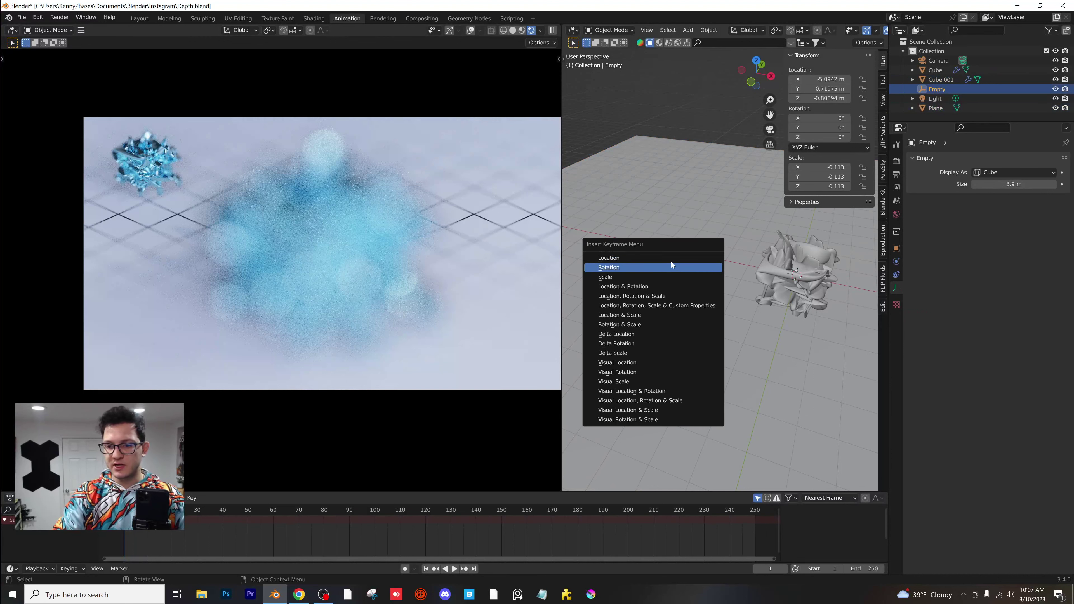
left_click(671, 259)
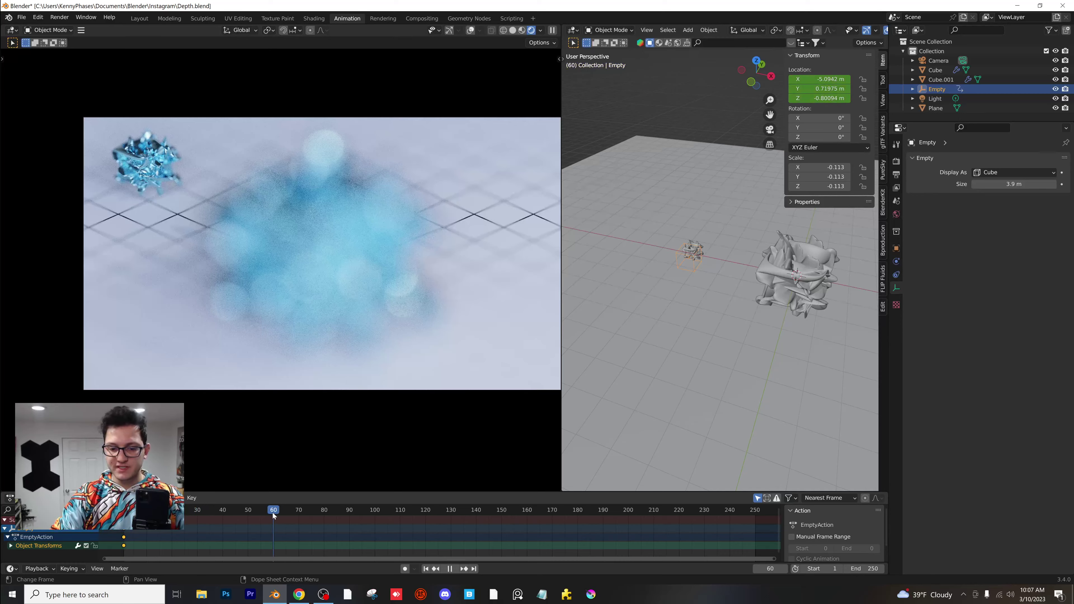
middle_click_drag(756, 288, 751, 264)
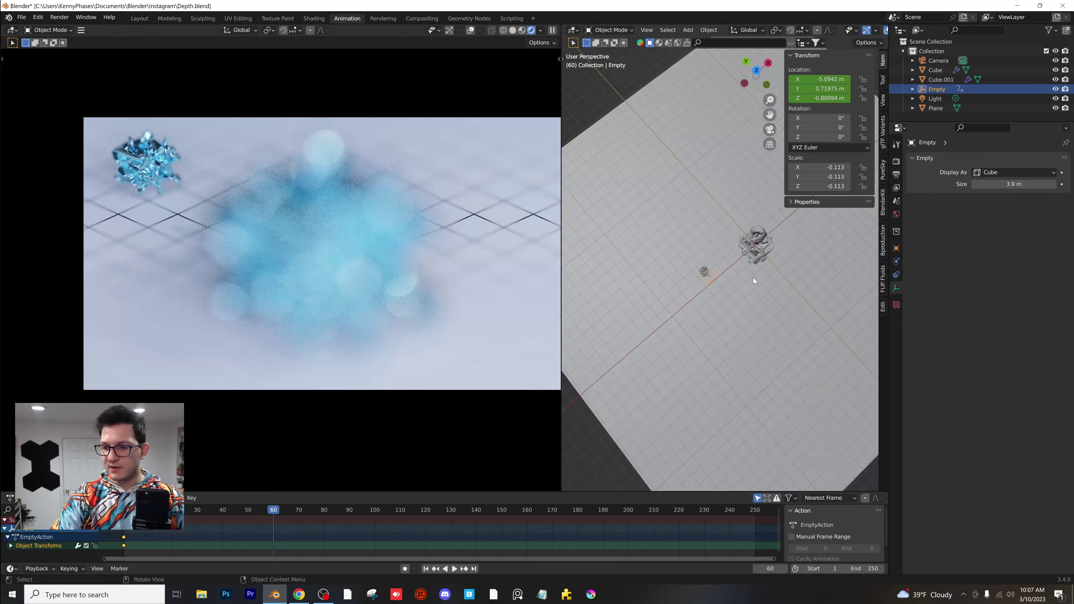
Step: Move the Empty onto the large sculpture, key its location at frame 60, and return to frame 1
key("g")
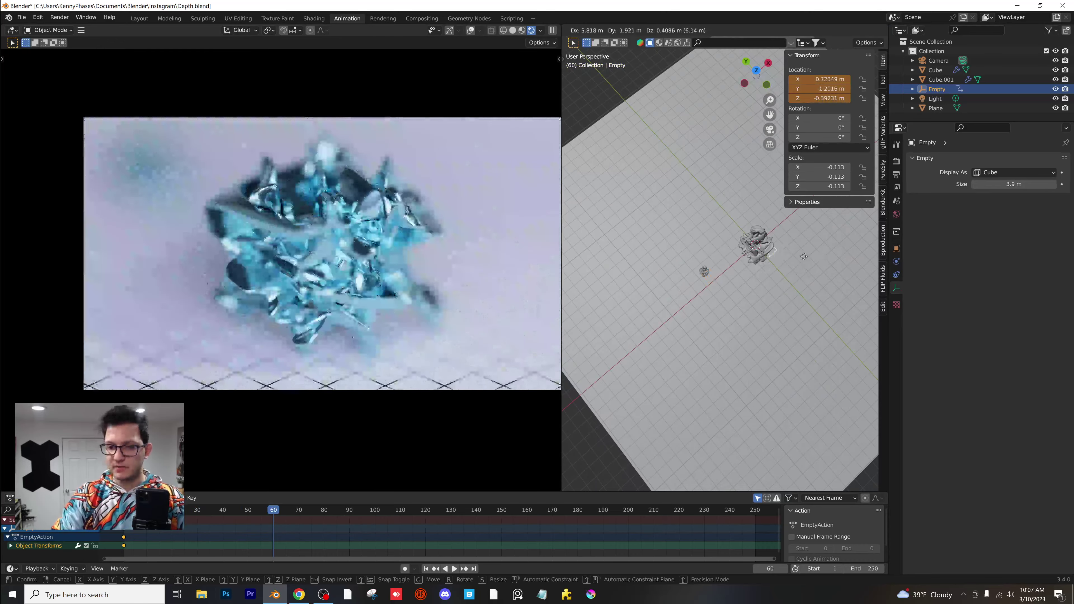
left_click(810, 256)
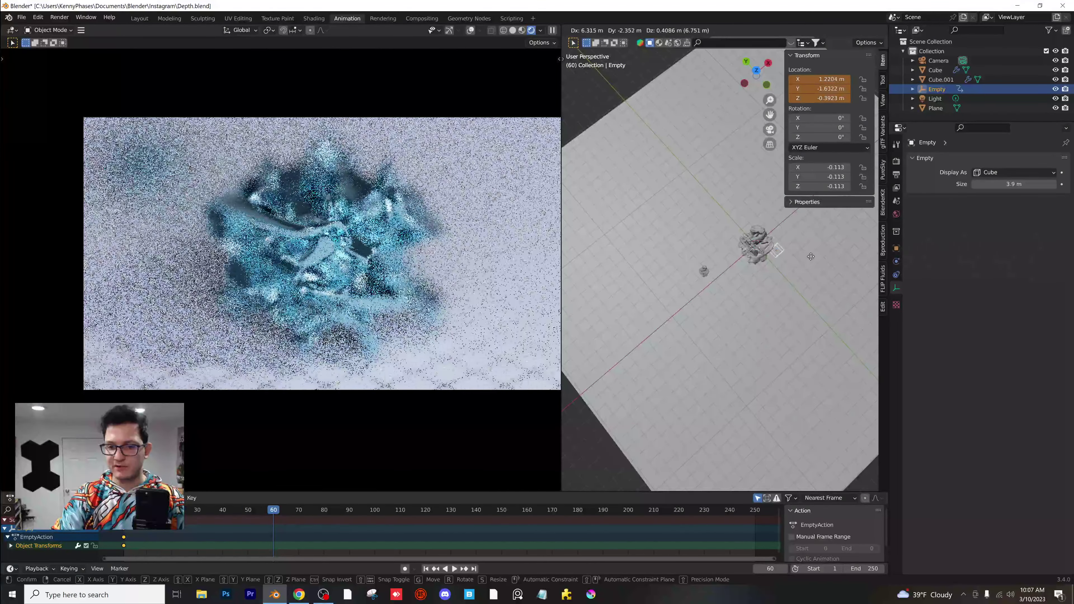
key("i")
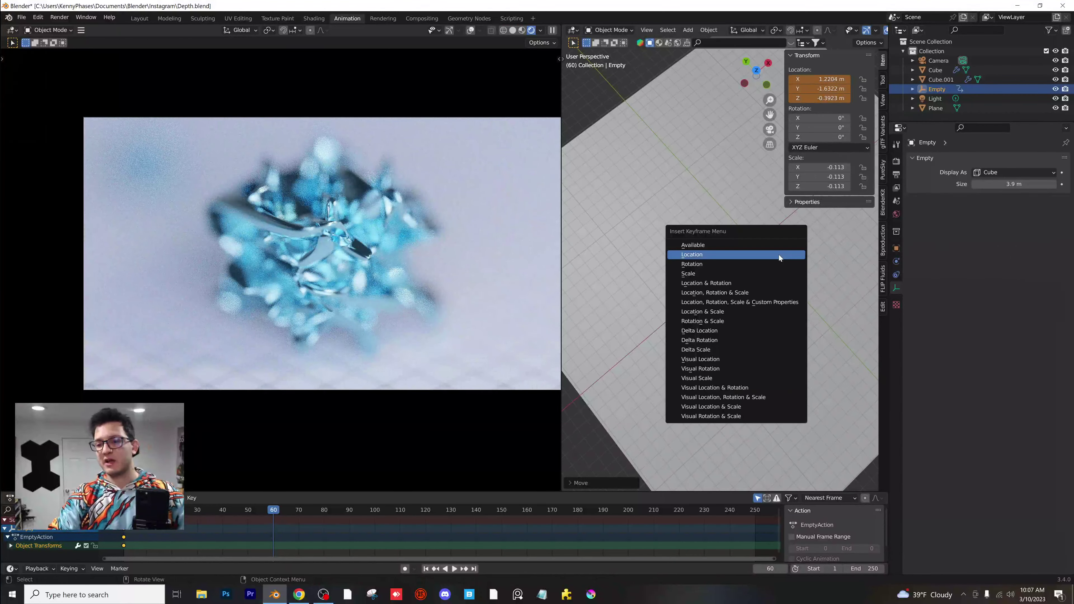
left_click(778, 254)
key("shift+Left")
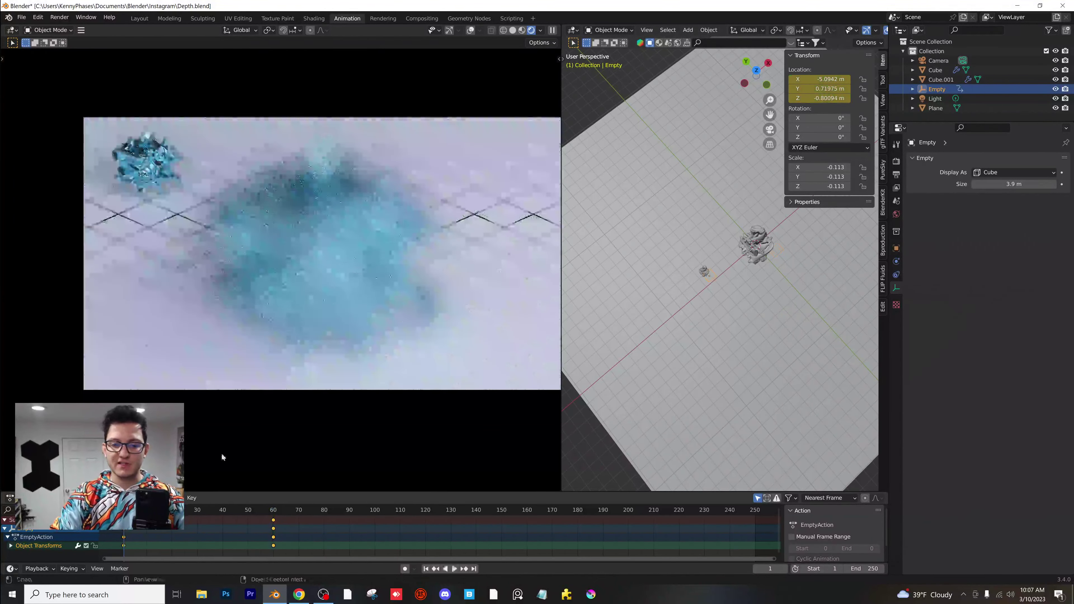
left_click_drag(560, 240, 684, 239)
key("space")
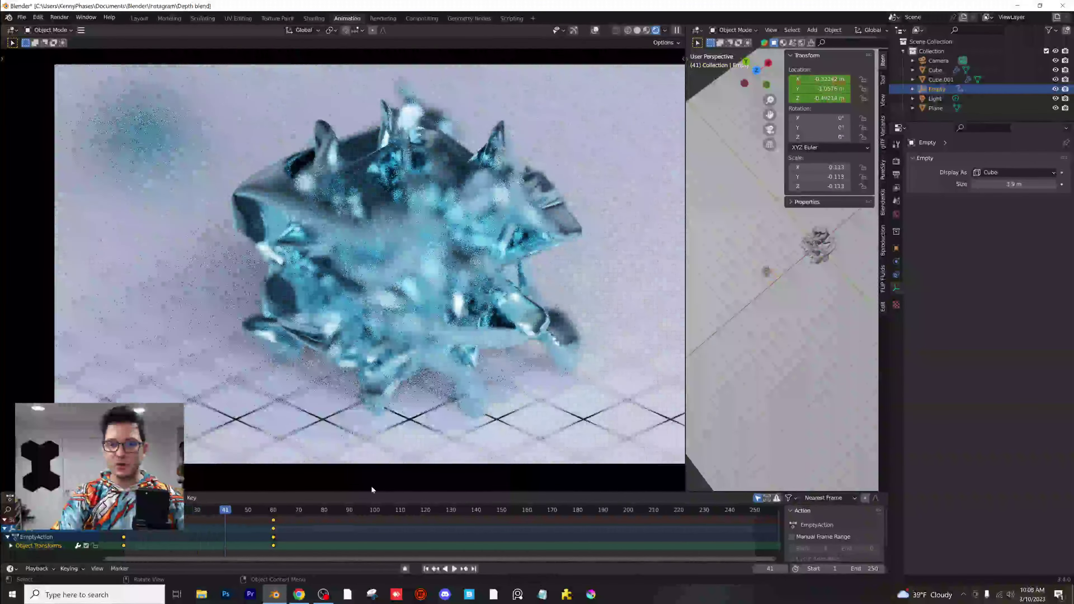
left_click_drag(249, 510, 123, 513)
key("Escape")
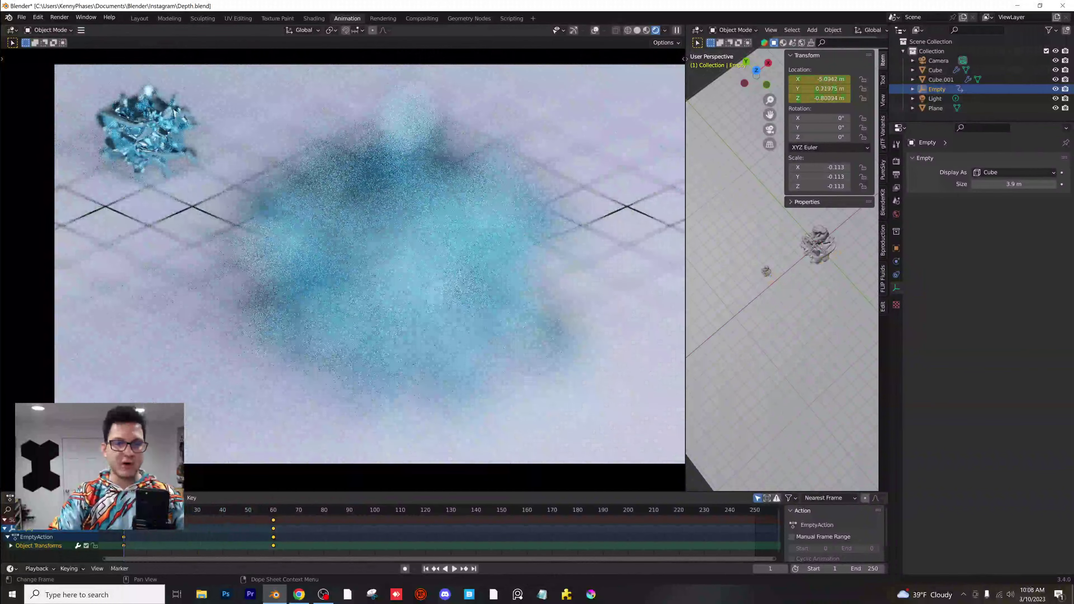
key("space")
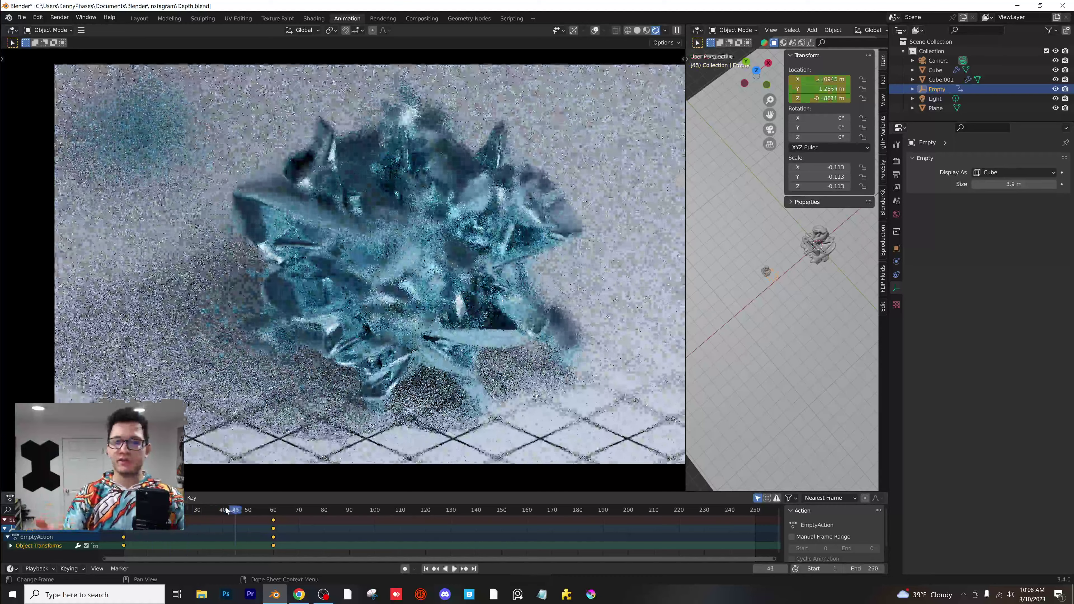
key("space")
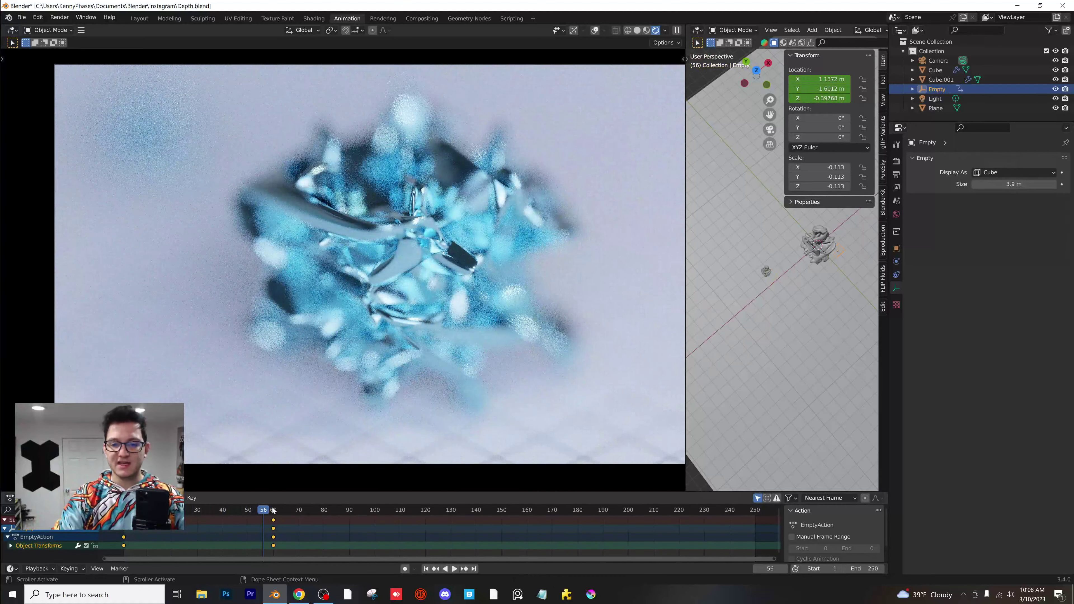
key("space")
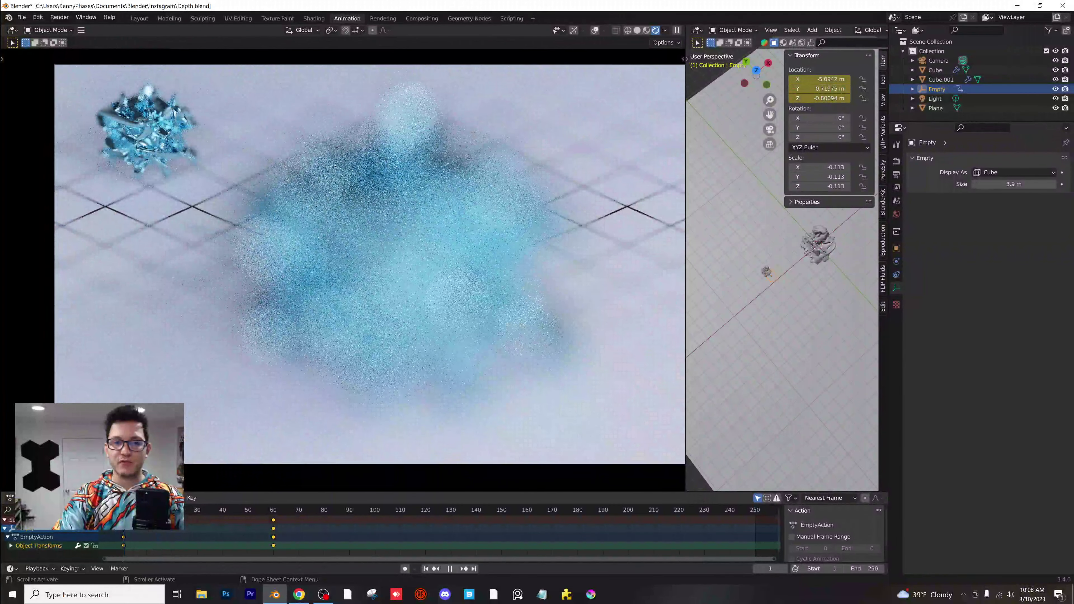
key("space")
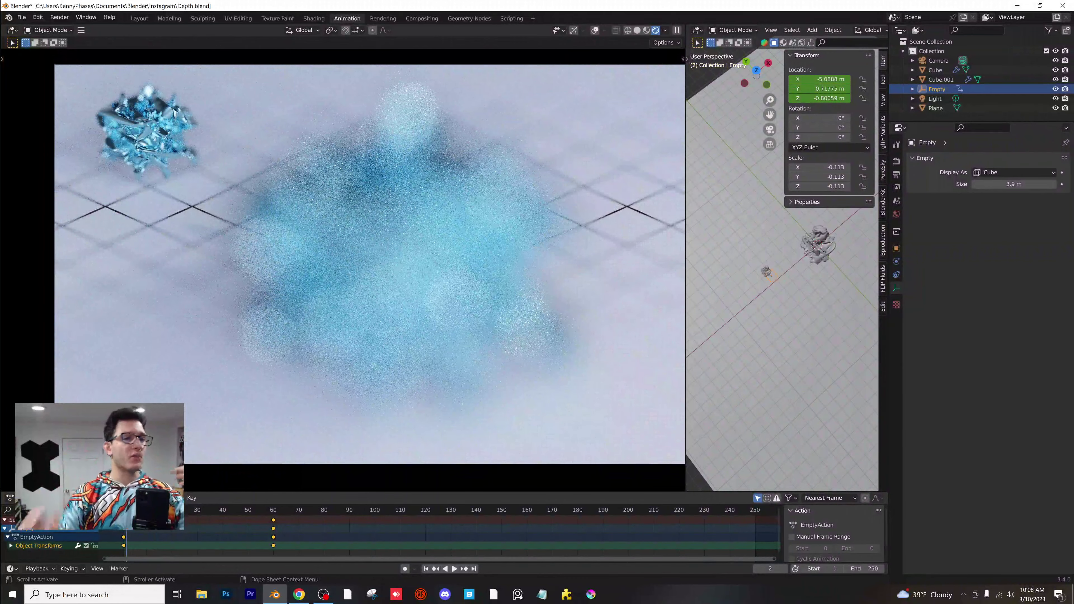
mouse_move(127, 510)
left_mouse_down()
mouse_move(274, 520)
mouse_move(124, 516)
left_mouse_up()
left_click(220, 516)
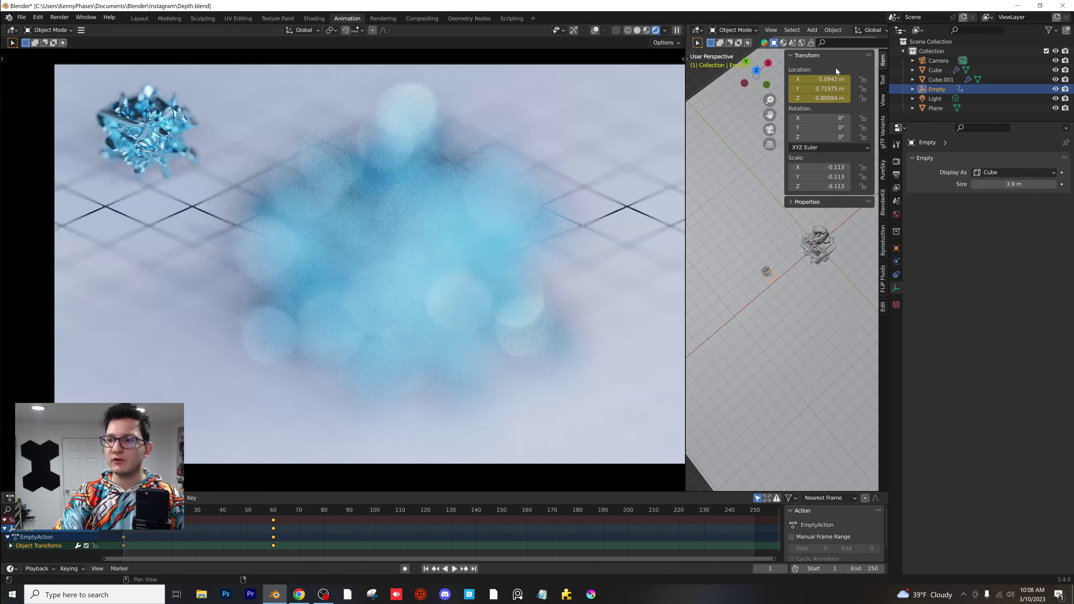
Step: Switch the camera's lens type to Perspective and briefly play the animation
left_click(937, 61)
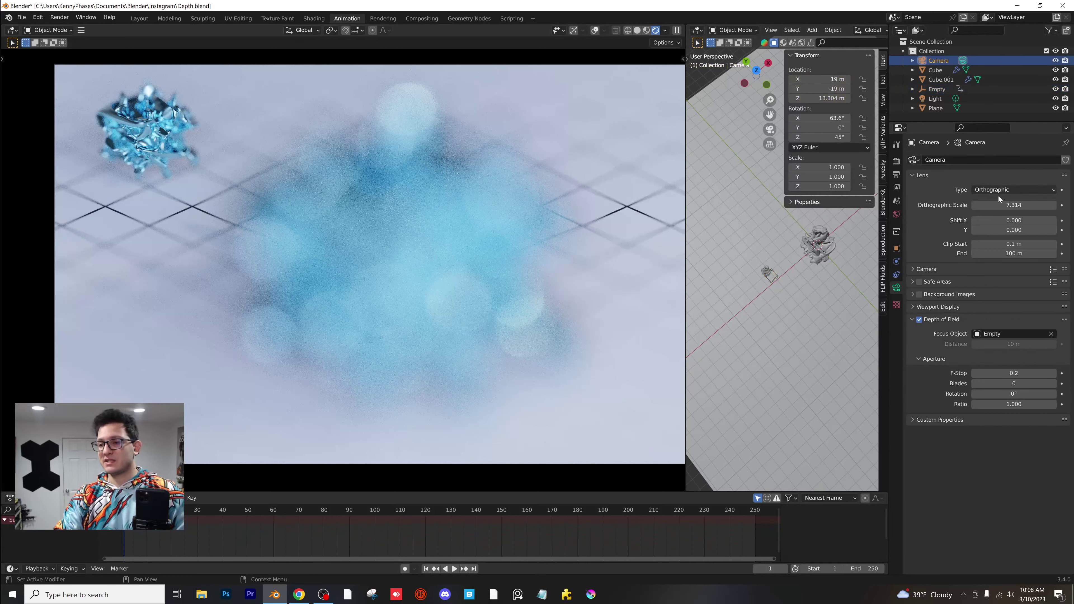
left_click(988, 189)
left_click(1010, 202)
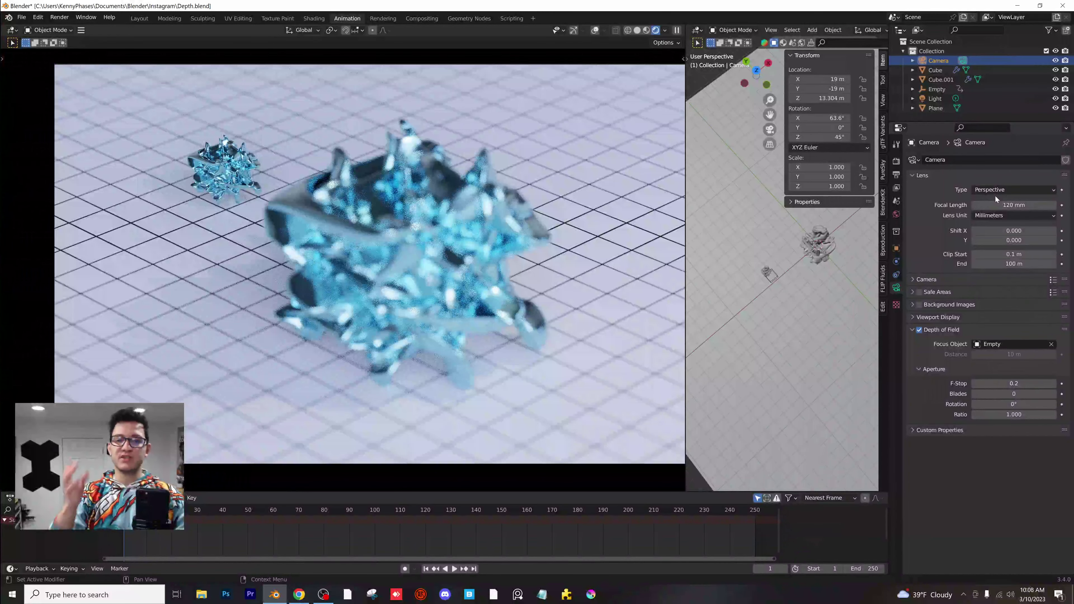
key("space")
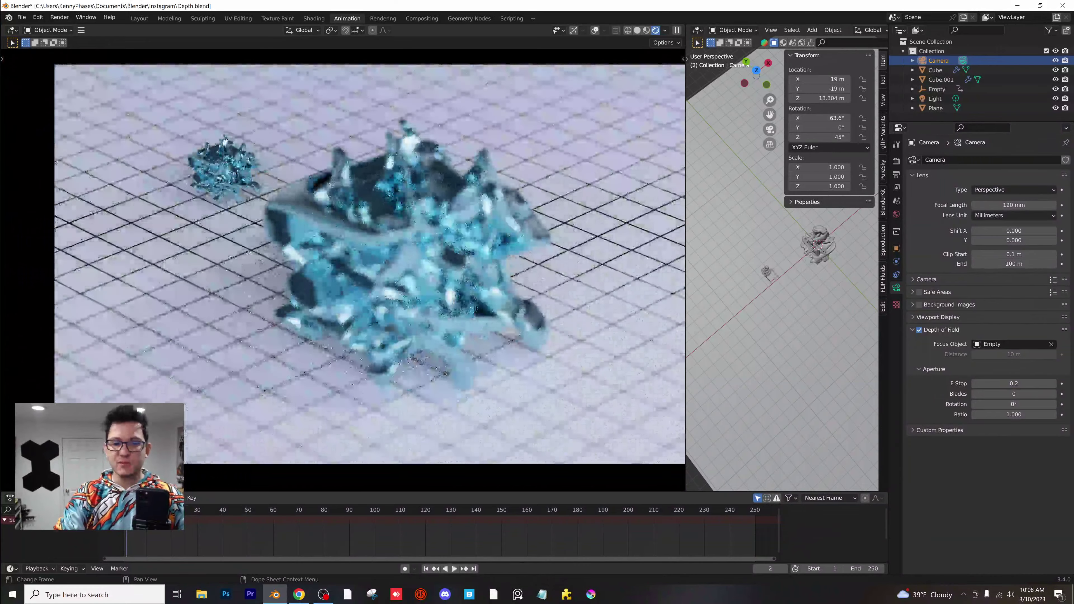
key("space")
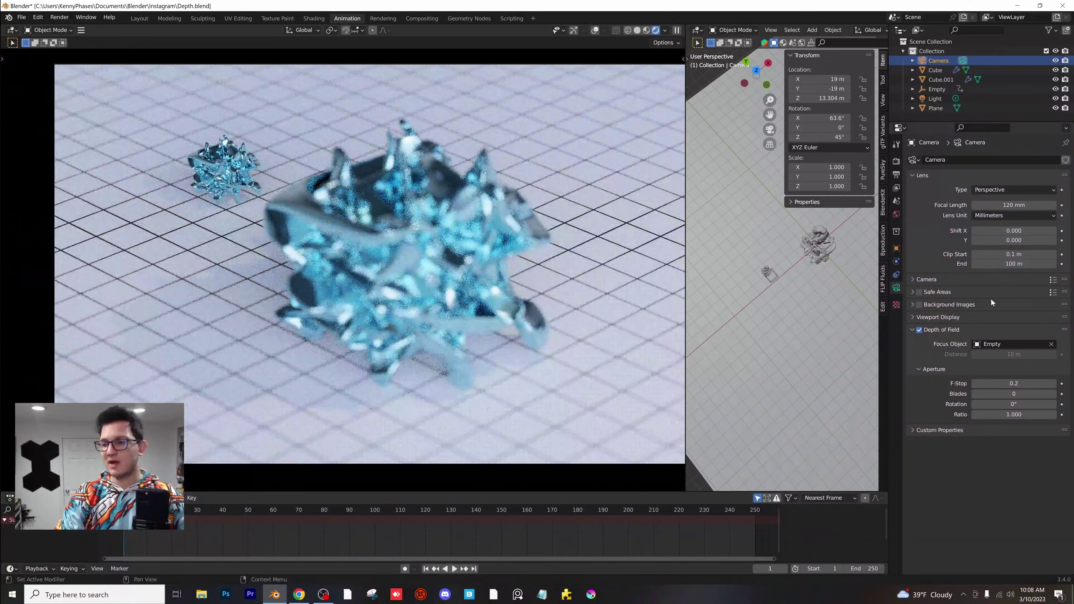
Step: Set the camera F-Stop to 0.01 and replay frames 29 to 50 for stronger blur
left_click(1013, 383)
type("0.01")
key("Return")
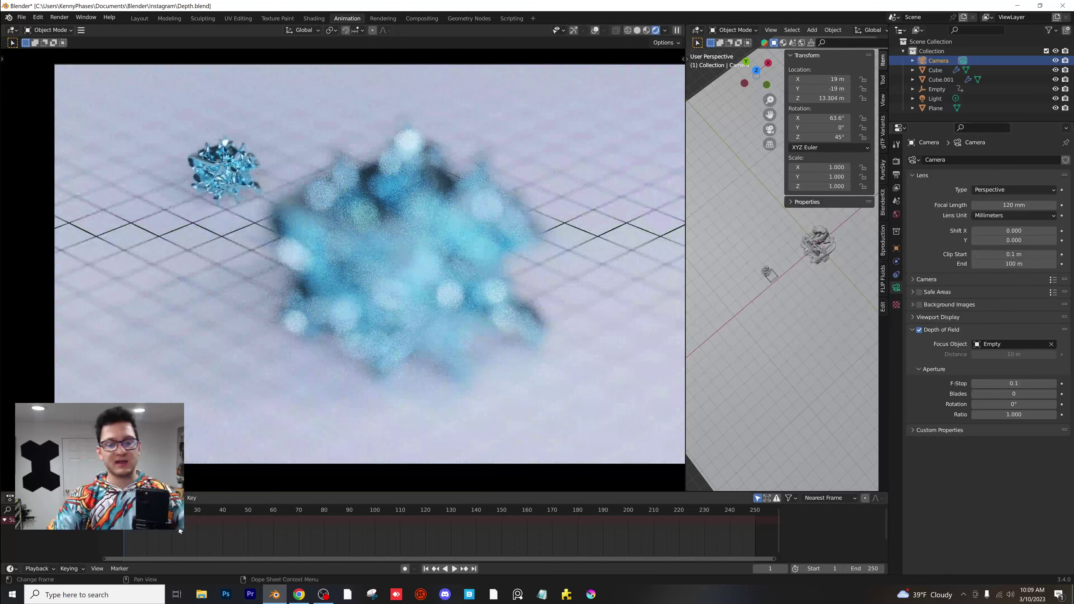
key("space")
left_click_drag(196, 519, 265, 521)
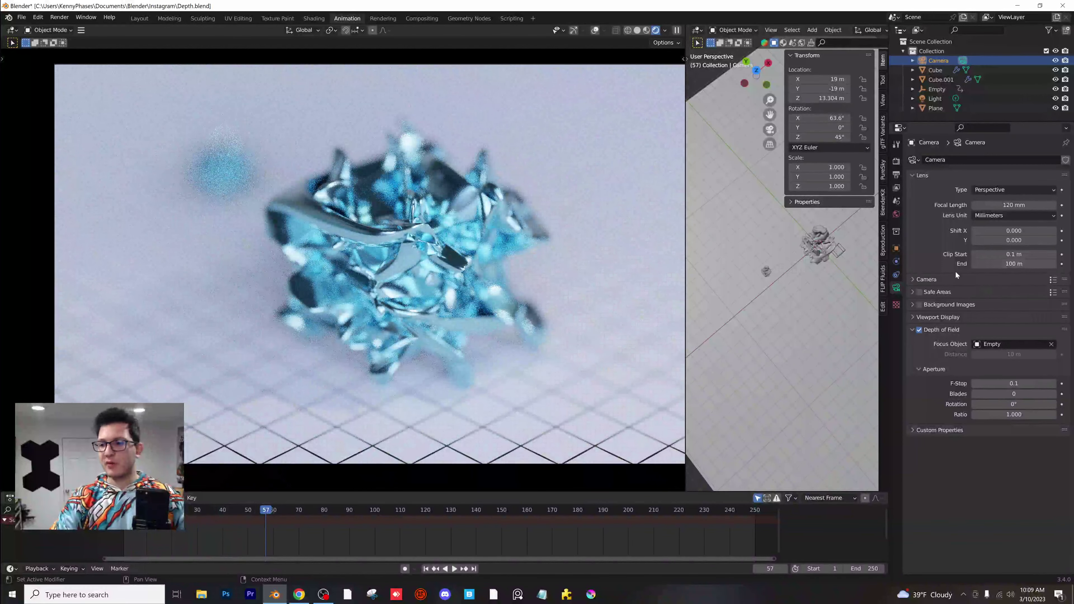
Step: Try camera focal lengths of 100 mm then 95 mm and replay from an earlier frame
left_click(1004, 204)
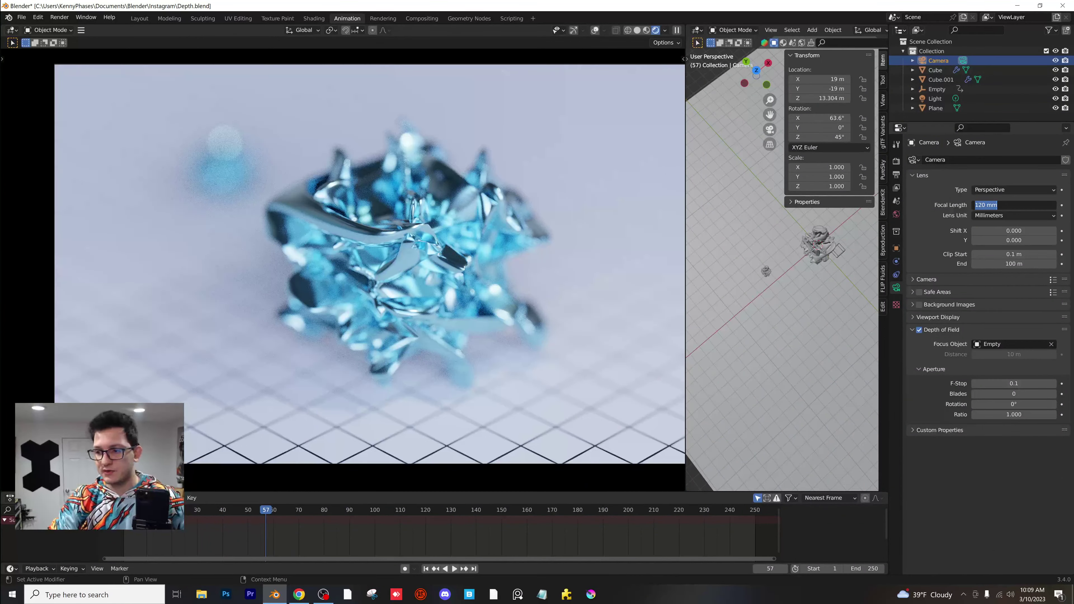
type("100")
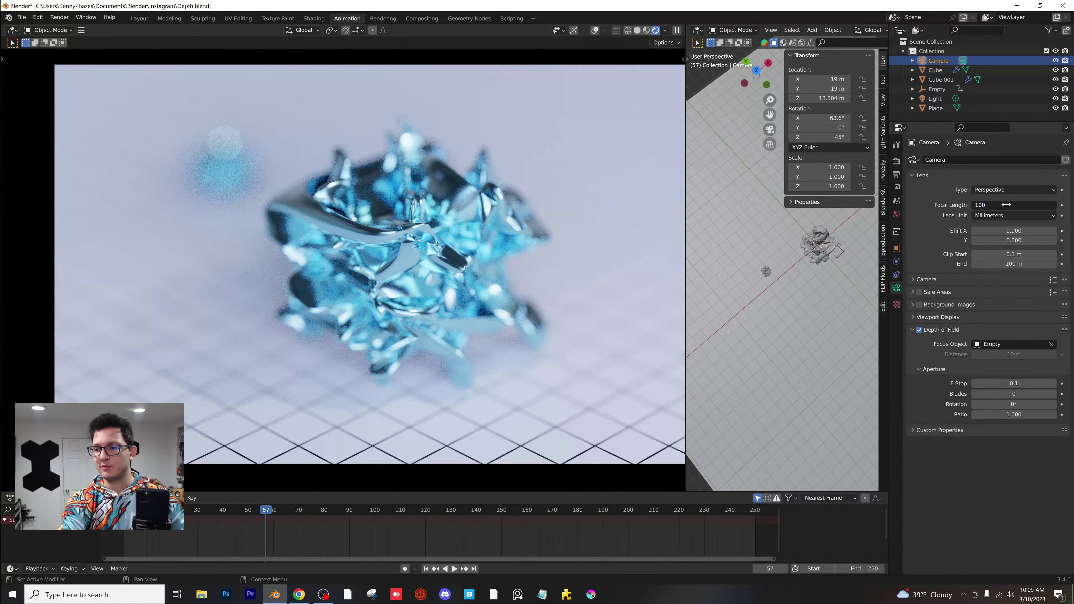
key("Return")
left_click(1004, 205)
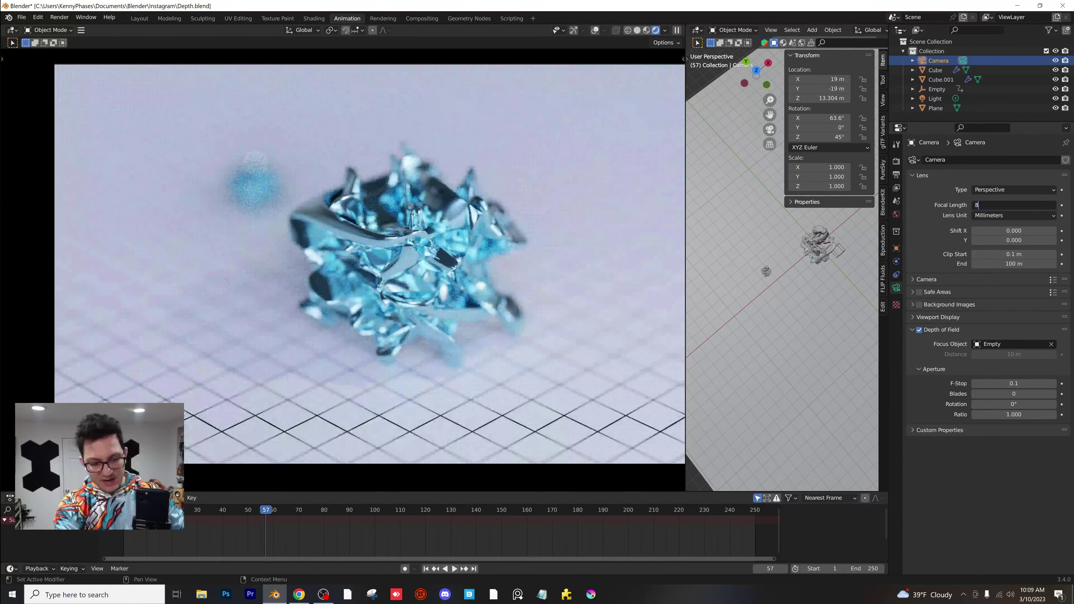
type("95")
key("Return")
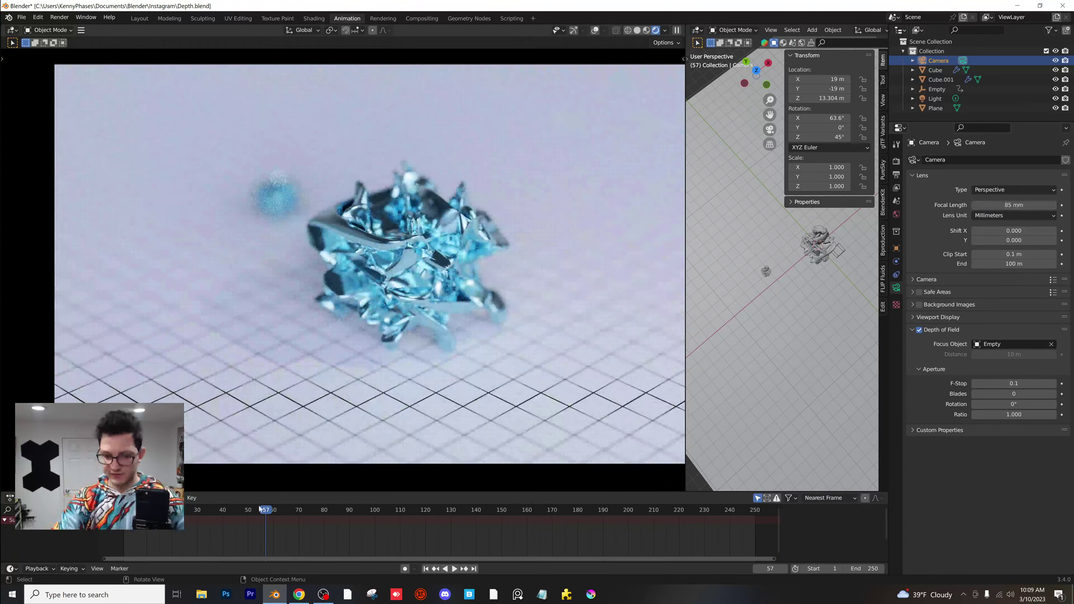
left_click_drag(270, 514, 220, 512)
key("space")
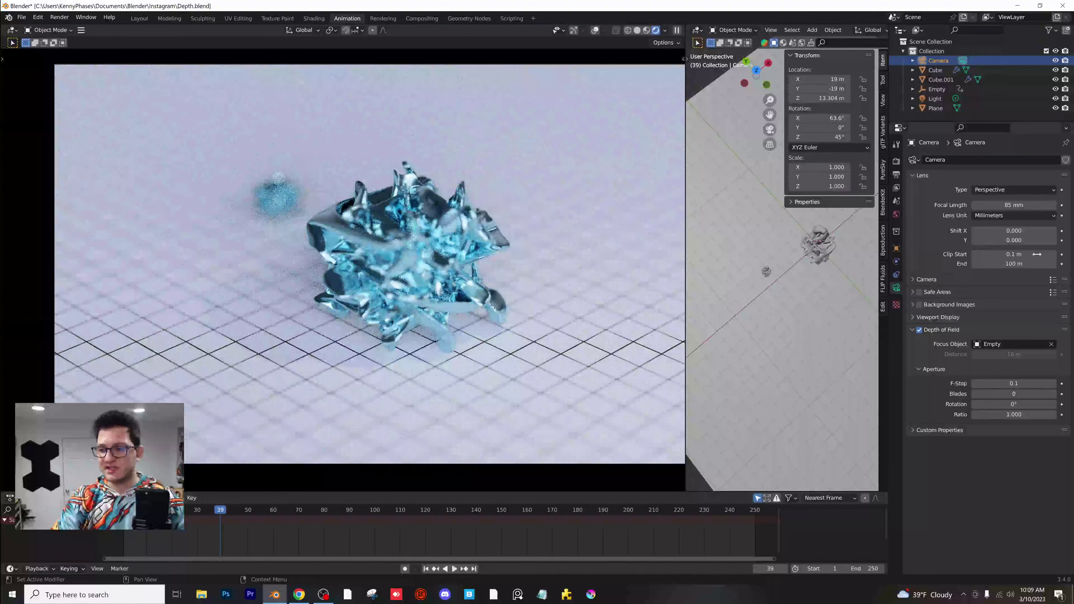
Step: Set the camera focal length to 50 mm
double_click(1013, 204)
type("50")
key("Return")
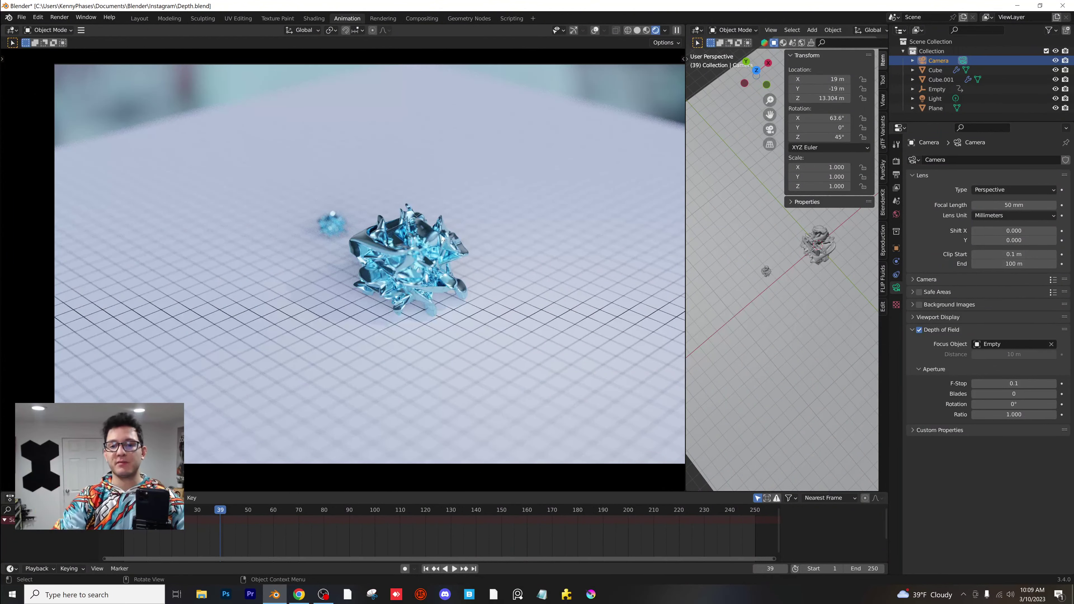
key("space")
left_click(128, 510)
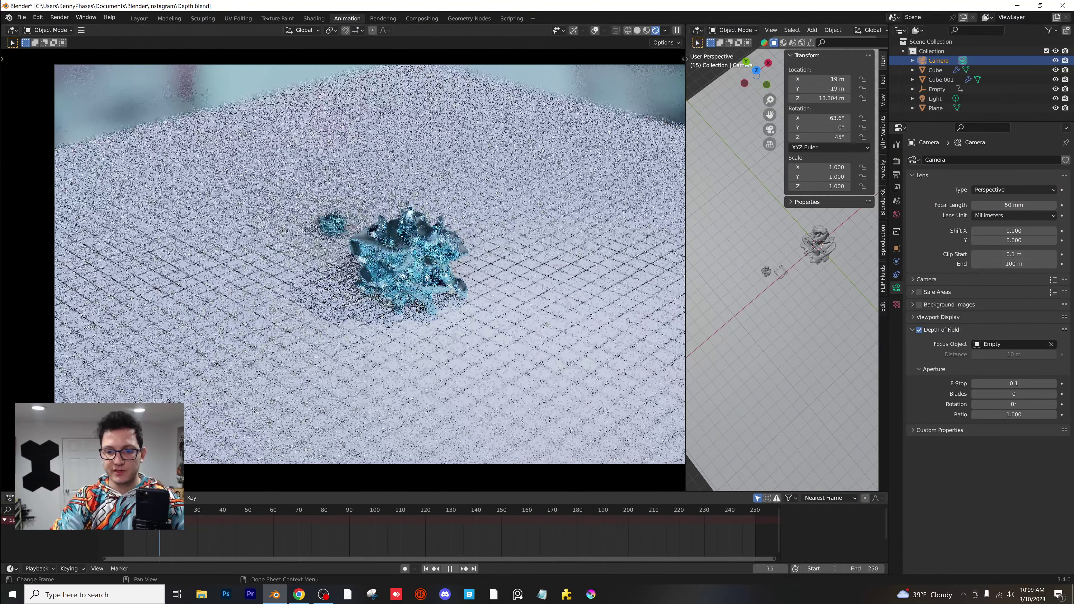
key("space")
left_click(139, 510)
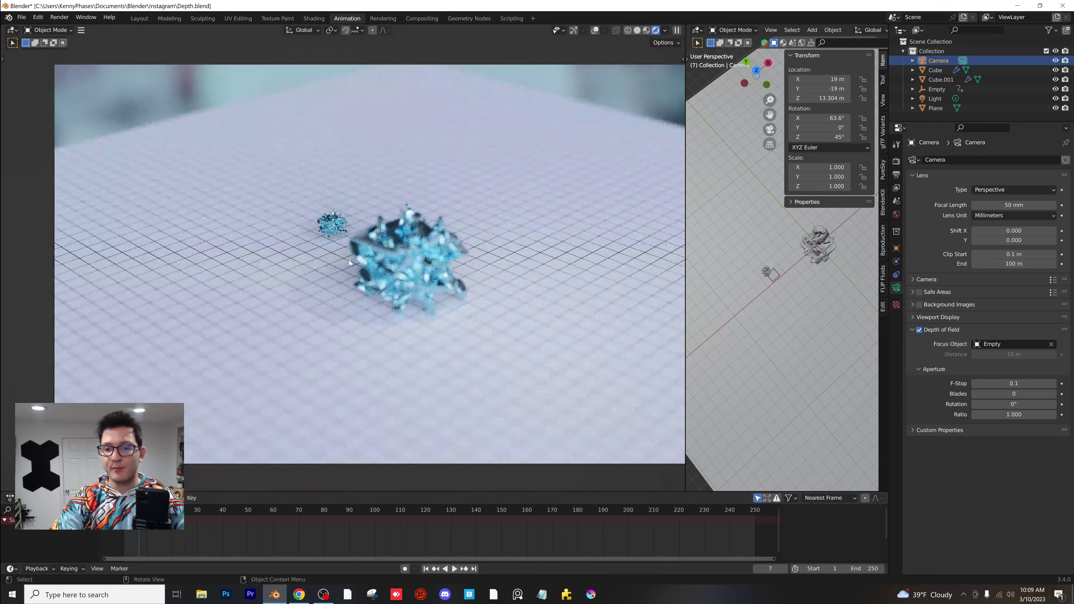
scroll(378, 271, "up", 6)
middle_click_drag(445, 265, 383, 291, "shift")
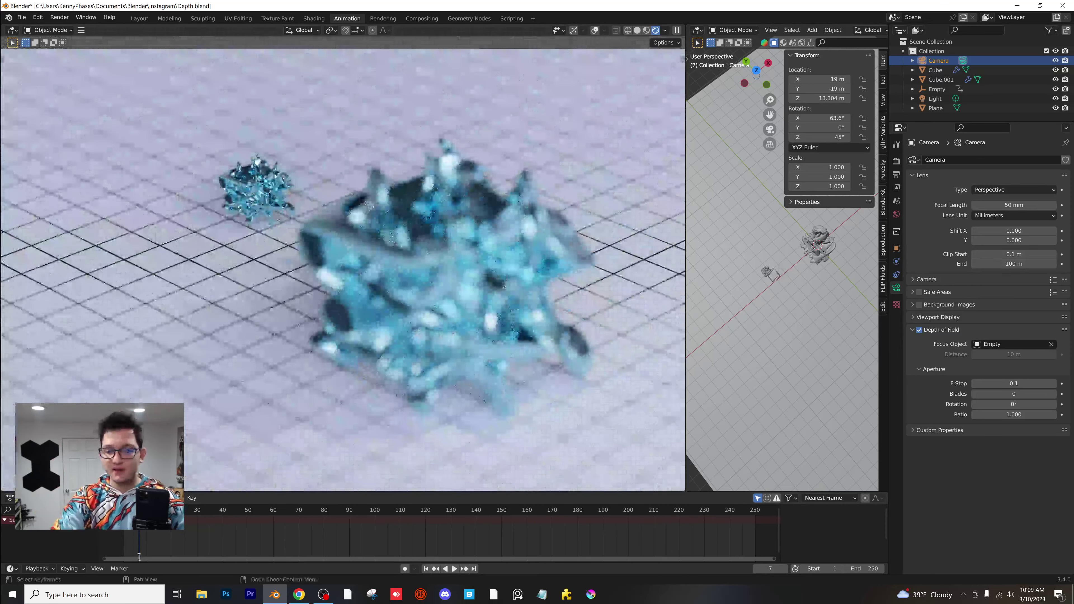
left_click_drag(140, 511, 268, 515)
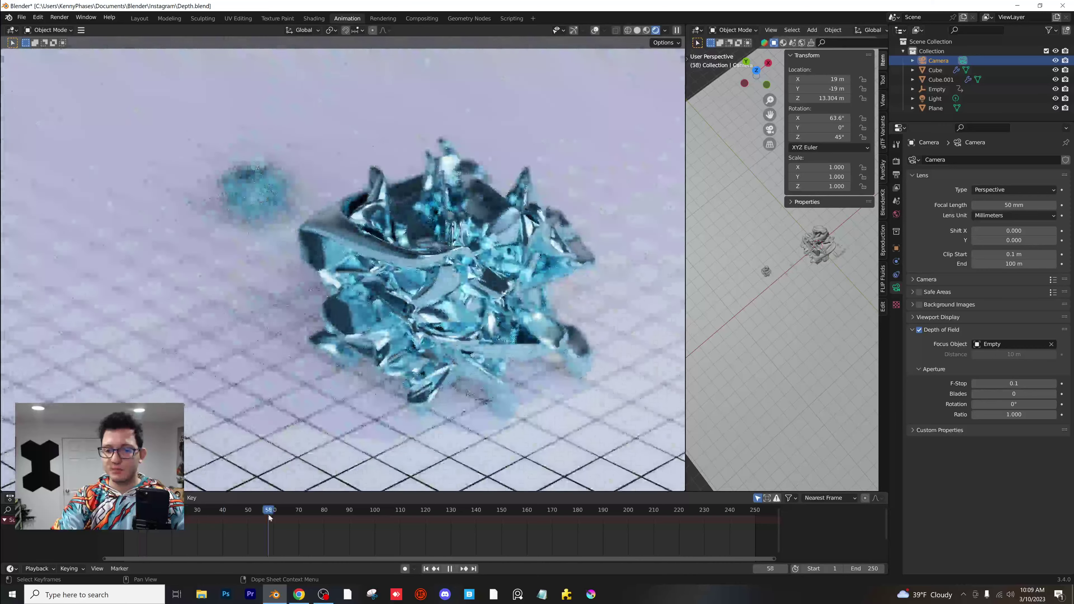
scroll(429, 294, "down", 2)
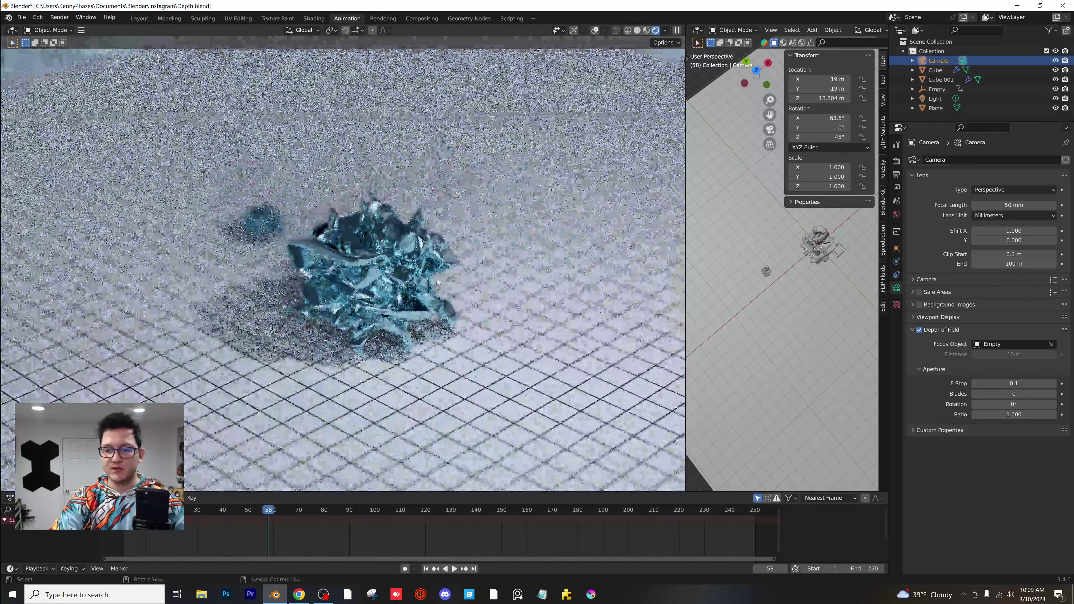
scroll(412, 277, "up", 2)
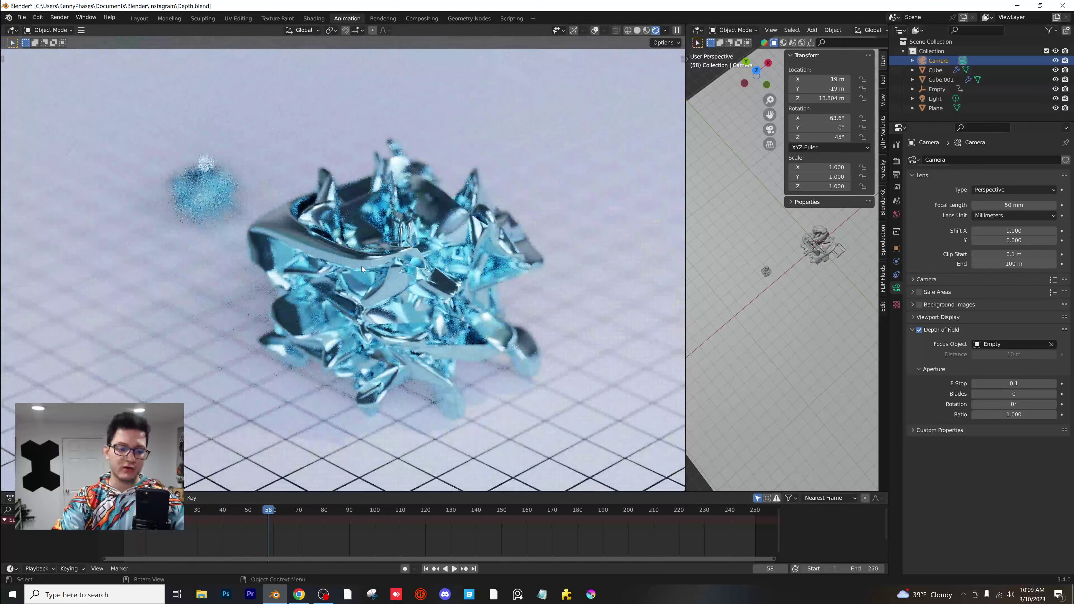
scroll(328, 270, "down", 2)
middle_click_drag(328, 270, 368, 296, "shift")
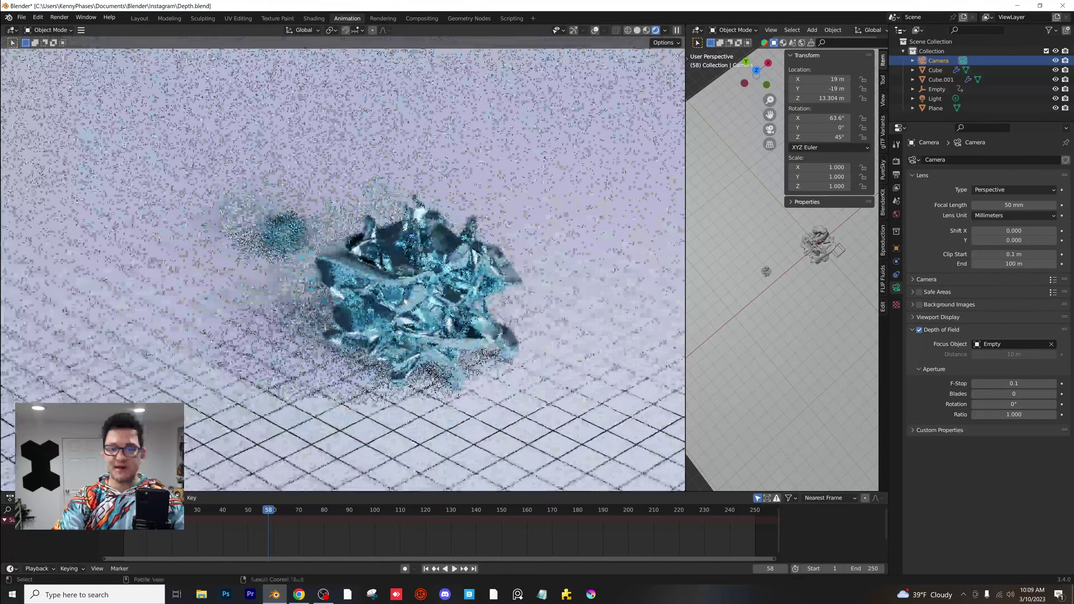
left_click_drag(269, 511, 124, 511)
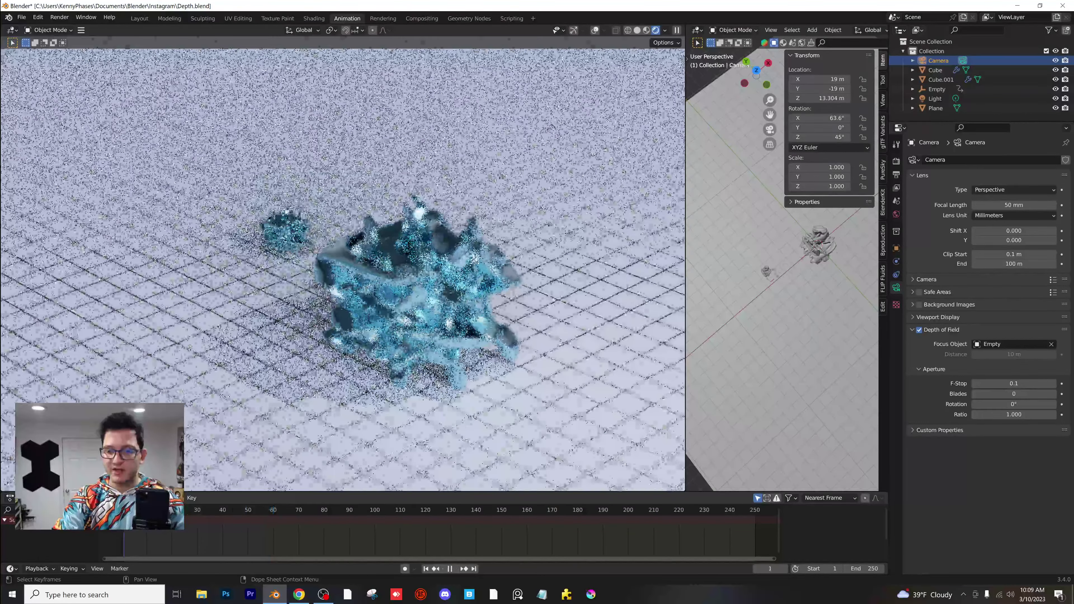
scroll(277, 260, "up", 3)
scroll(414, 329, "down", 4)
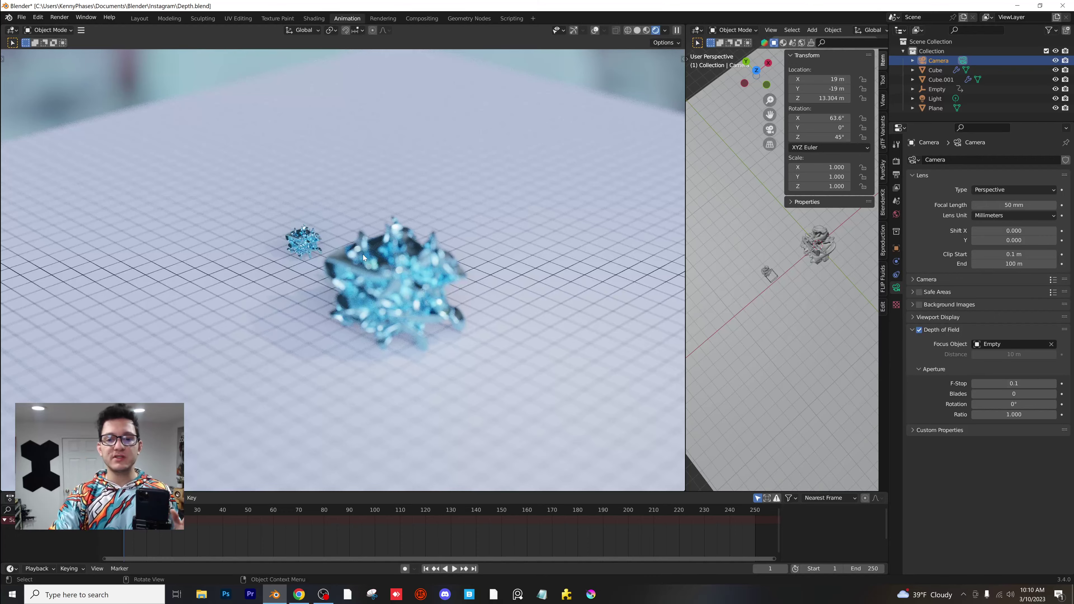
scroll(362, 254, "up", 5)
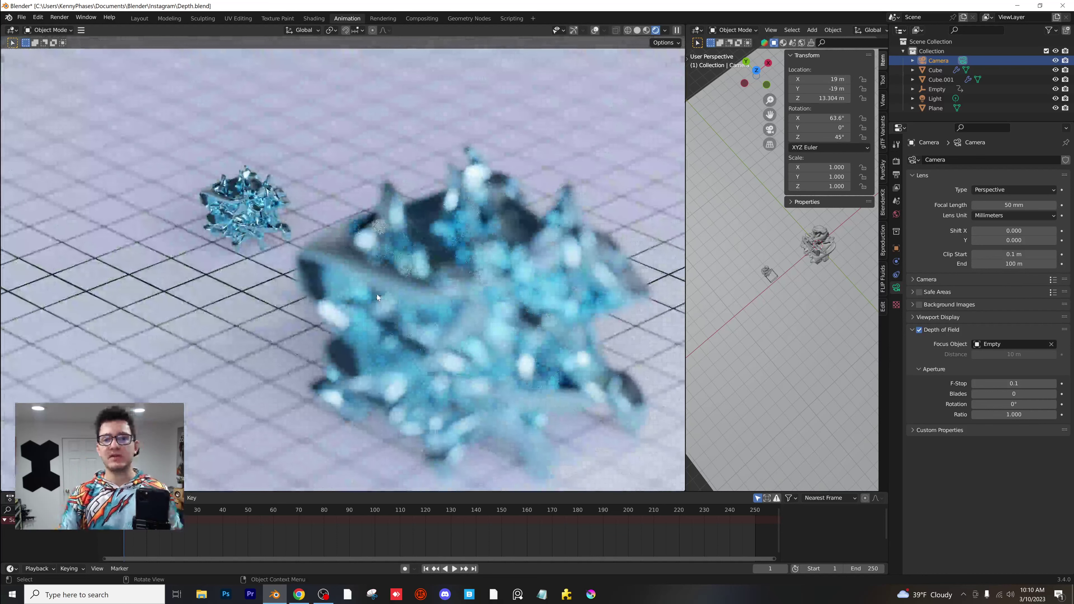